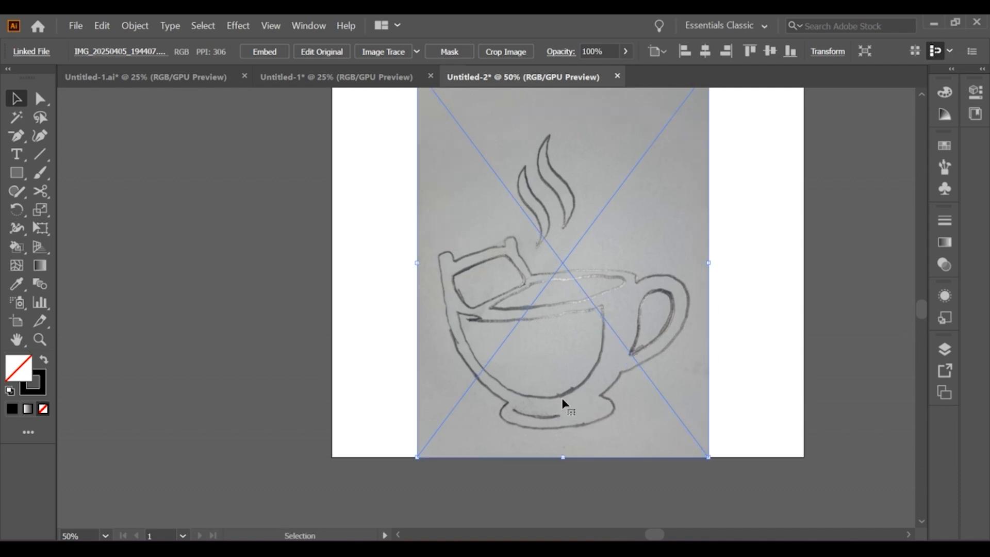
Set the placed cup sketch's opacity to 60% and lock the image.
click(607, 52)
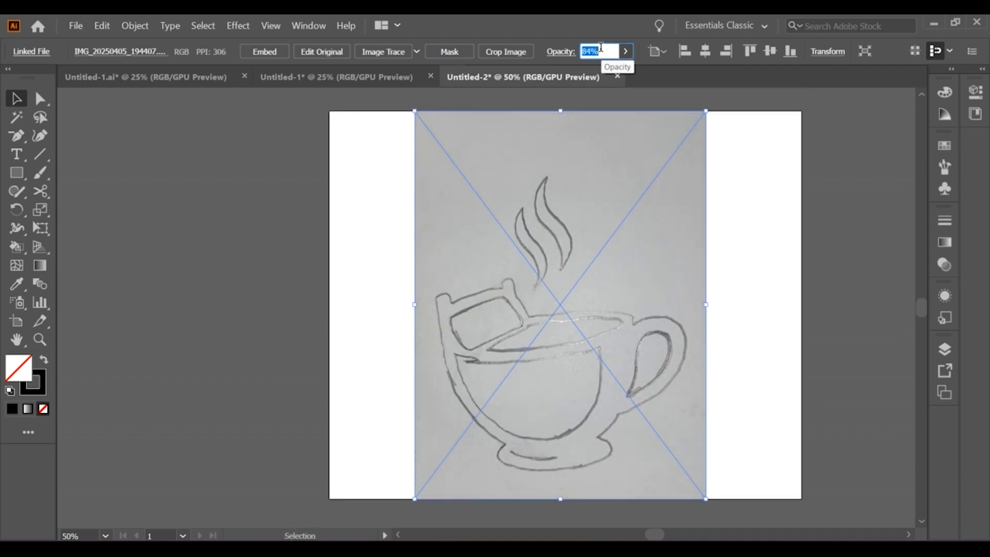
text(53)
key(Return)
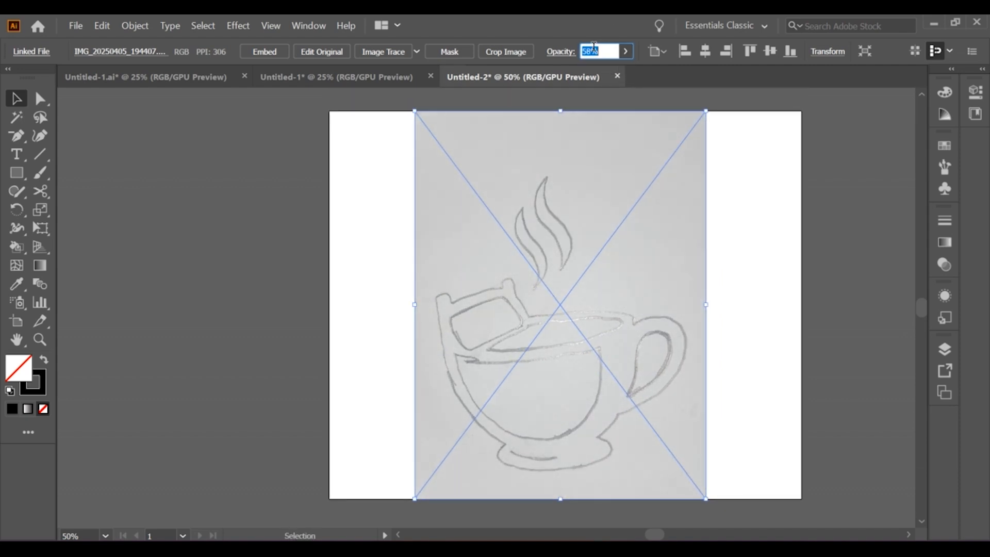
click(102, 25)
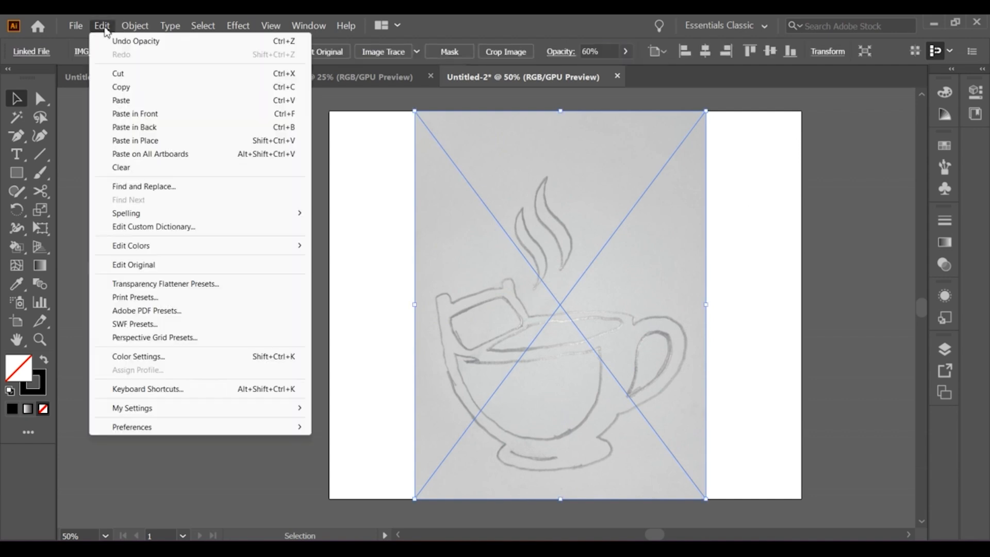
mouse_move(136, 25)
mouse_move(146, 113)
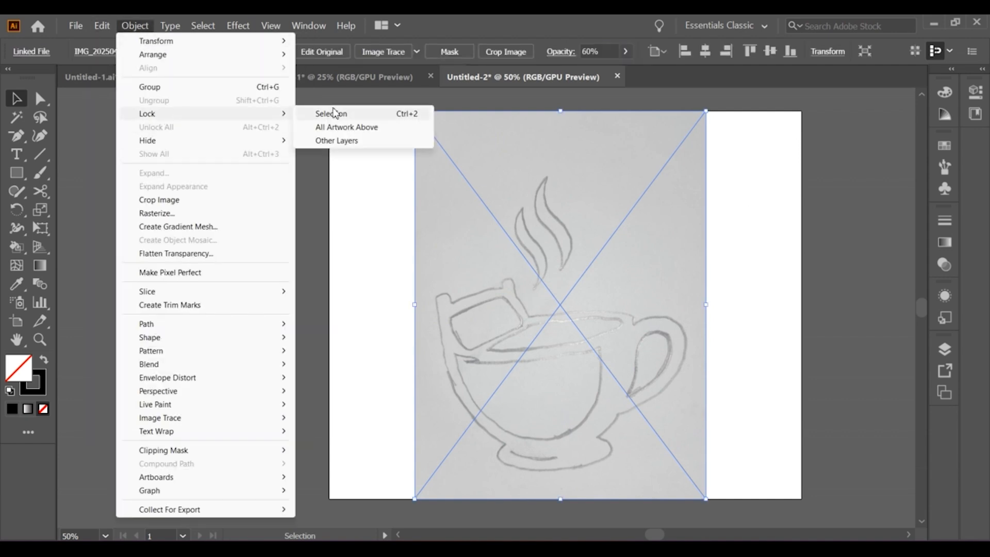
click(336, 113)
Start the cup's outer outline with the Pen tool, tracing a curve from the foot's right end up to the handle's lower joint.
scroll(572, 360, down, 1)
scroll(568, 402, up, 2)
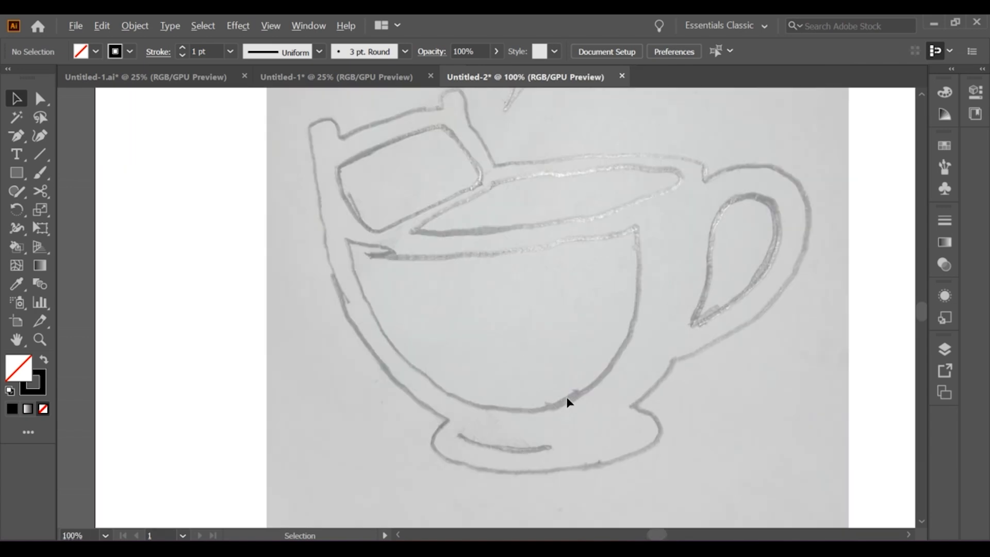
drag(17, 136, 67, 135)
scroll(665, 444, right, 1)
scroll(665, 443, up, 1)
click(604, 430)
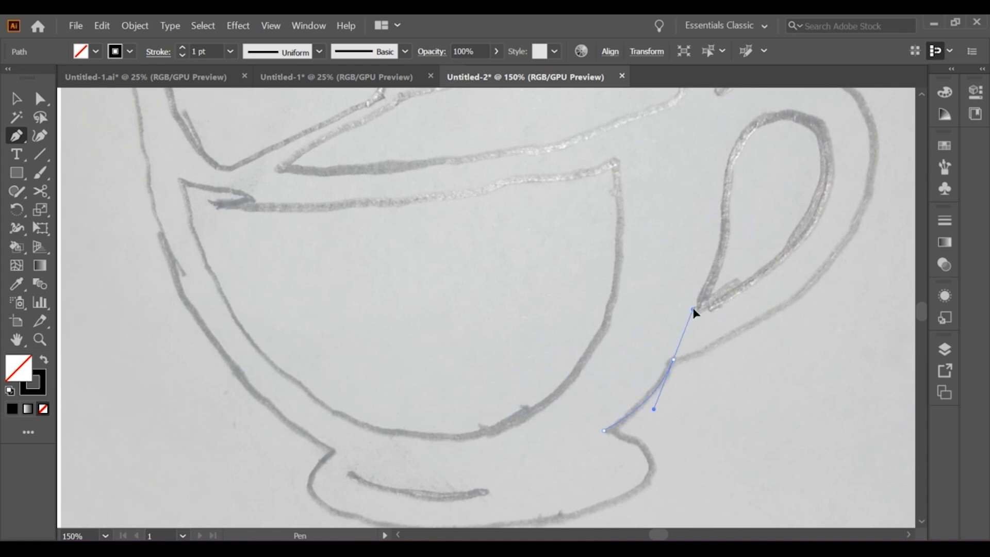
drag(693, 312, 693, 310)
click(674, 359)
Continue the outline around the handle's outer edge and up the short notch to the cup's rim.
scroll(722, 325, right, 1)
scroll(722, 324, up, 1)
drag(768, 283, 827, 182)
drag(628, 153, 516, 230)
scroll(657, 274, up, 3)
scroll(656, 274, left, 1)
click(698, 292)
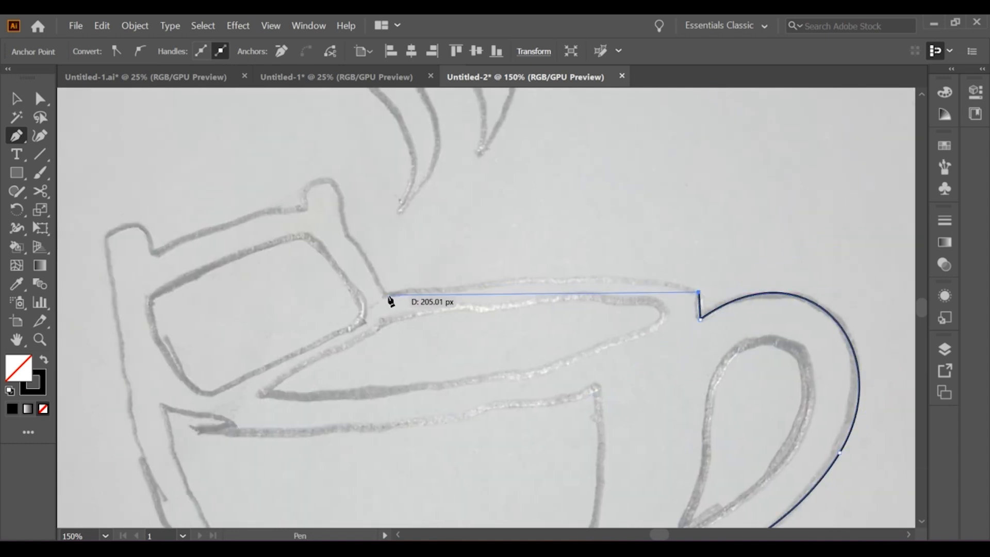
Trace the rim's back edge to the headboard and outline the headboard's right post with straight corners.
drag(387, 301, 230, 355)
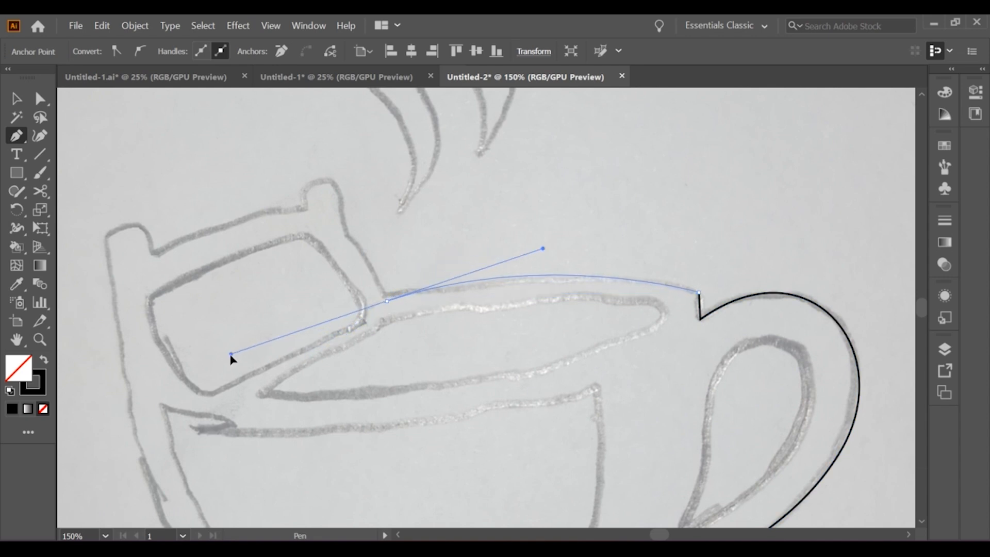
drag(386, 302, 323, 181)
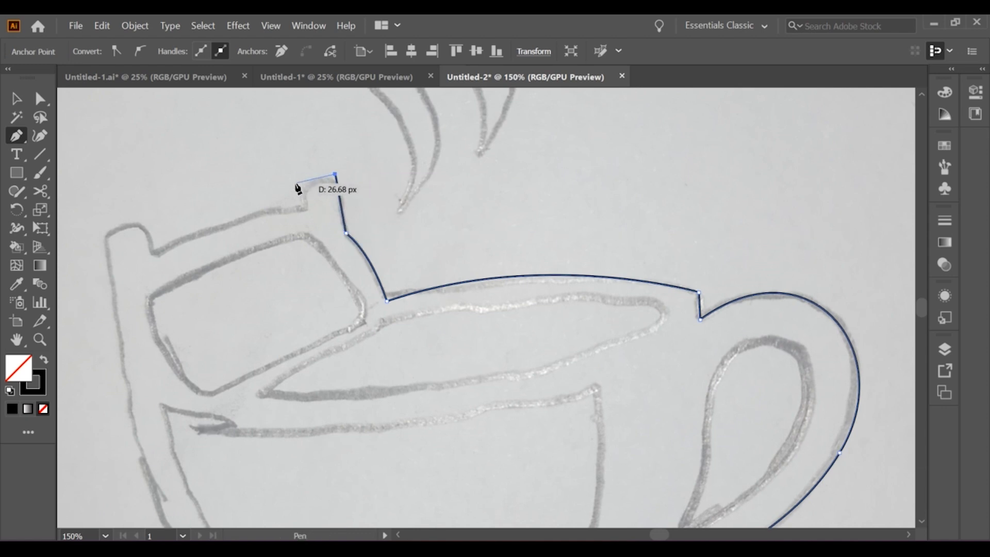
key(ctrl+z)
drag(334, 178, 315, 191)
click(304, 183)
click(307, 209)
Trace the headboard's curved top edge and the squared top of its left post.
click(154, 255)
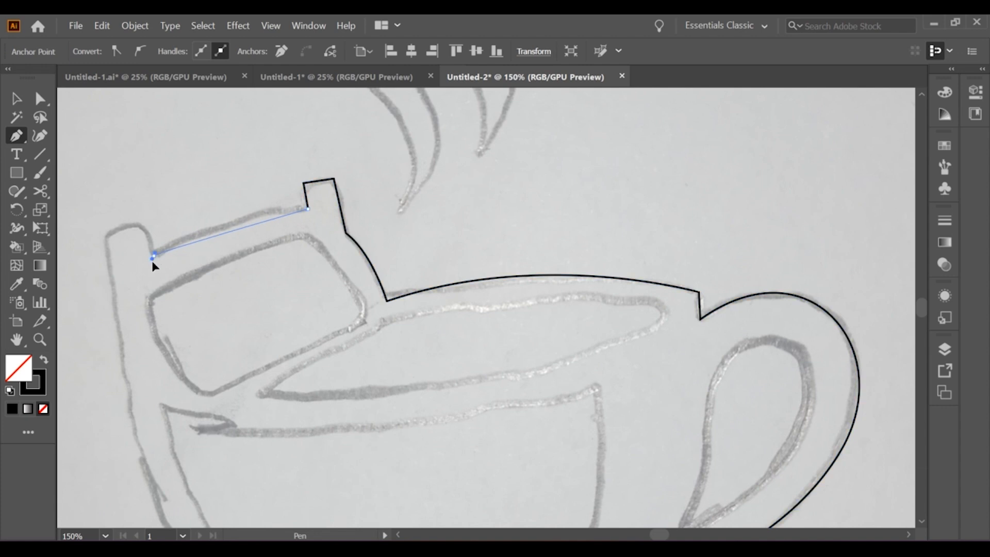
drag(72, 309, 72, 308)
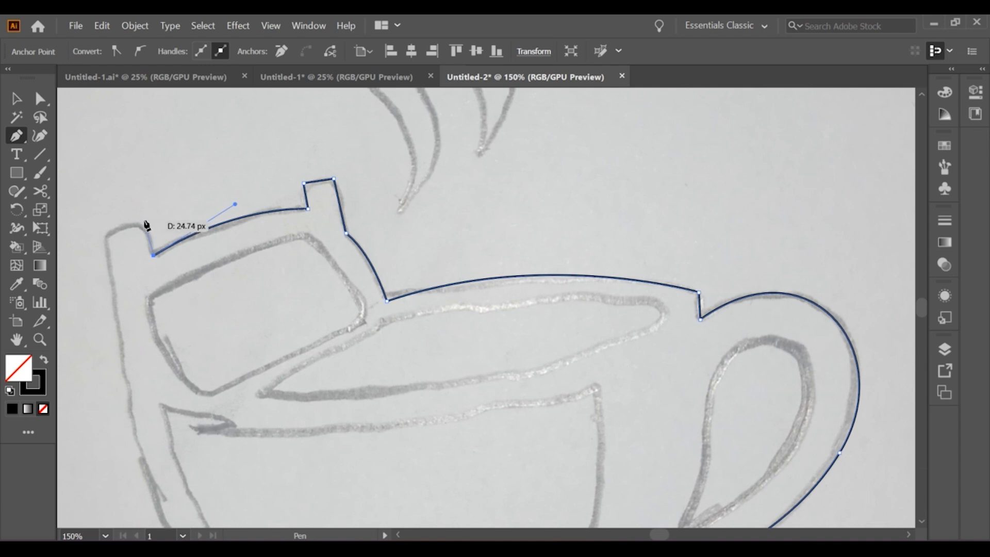
click(102, 228)
Trace the cup's long left side and its rounded foot, bringing the outline back to its starting anchor.
scroll(103, 232, down, 2)
scroll(125, 276, up, 1)
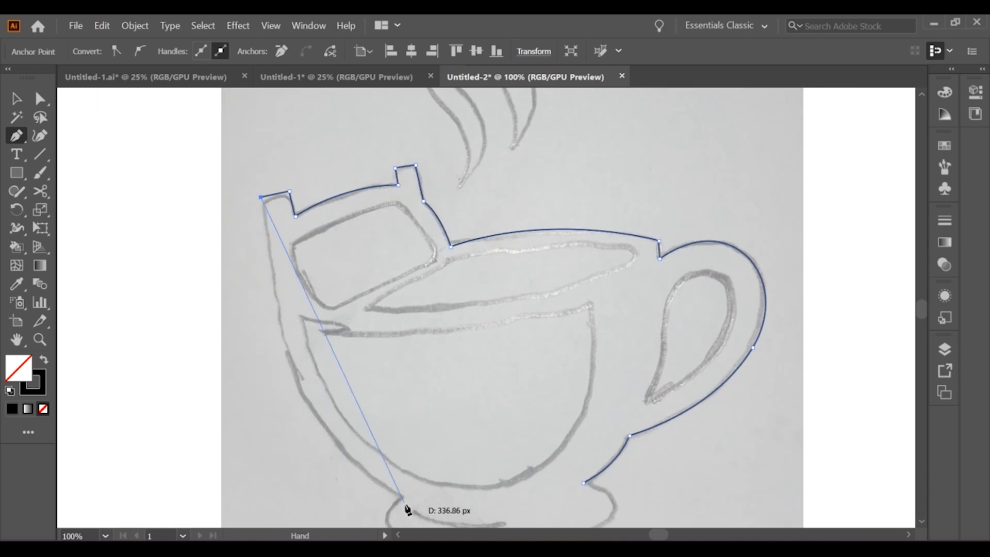
drag(399, 500, 544, 386)
scroll(515, 422, up, 5)
scroll(464, 471, down, 2)
click(447, 411)
drag(464, 456, 536, 476)
drag(655, 430, 675, 395)
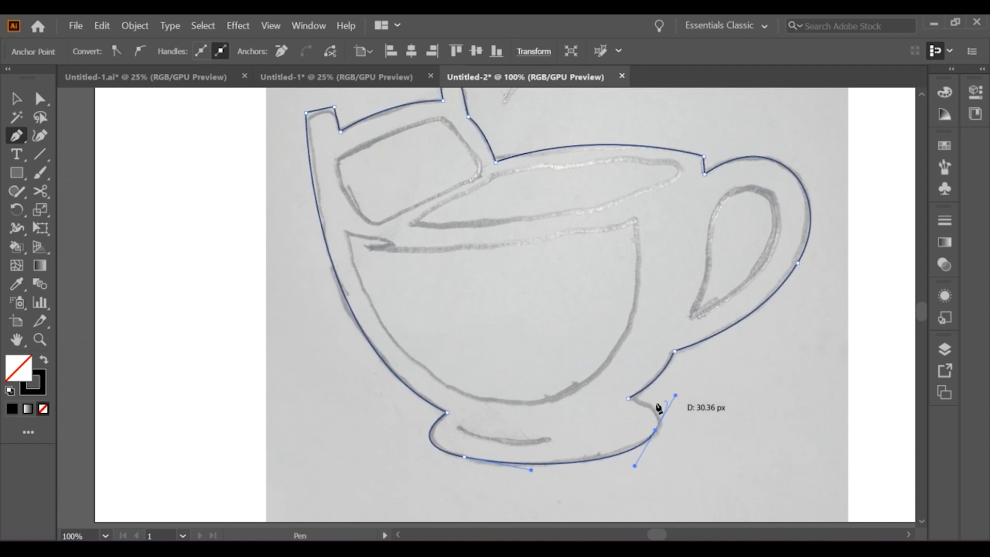
Adjust the direction handles of the anchor at the foot's right end so the curve follows the sketch.
click(49, 104)
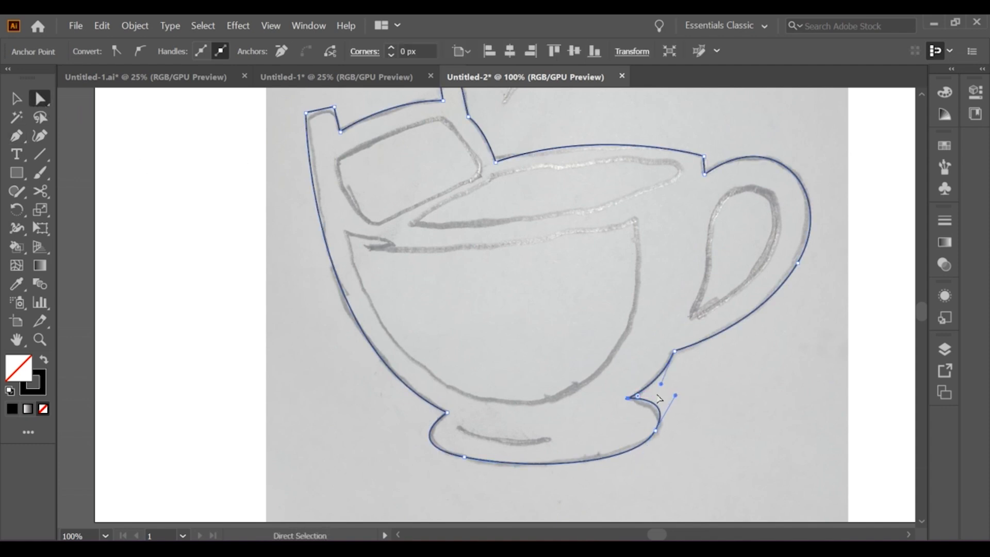
drag(676, 396, 677, 407)
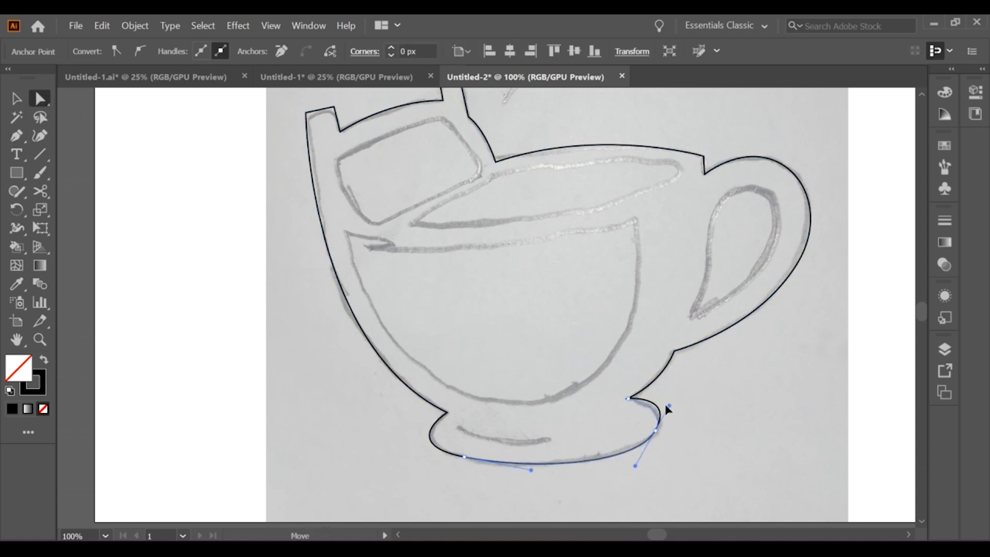
click(655, 431)
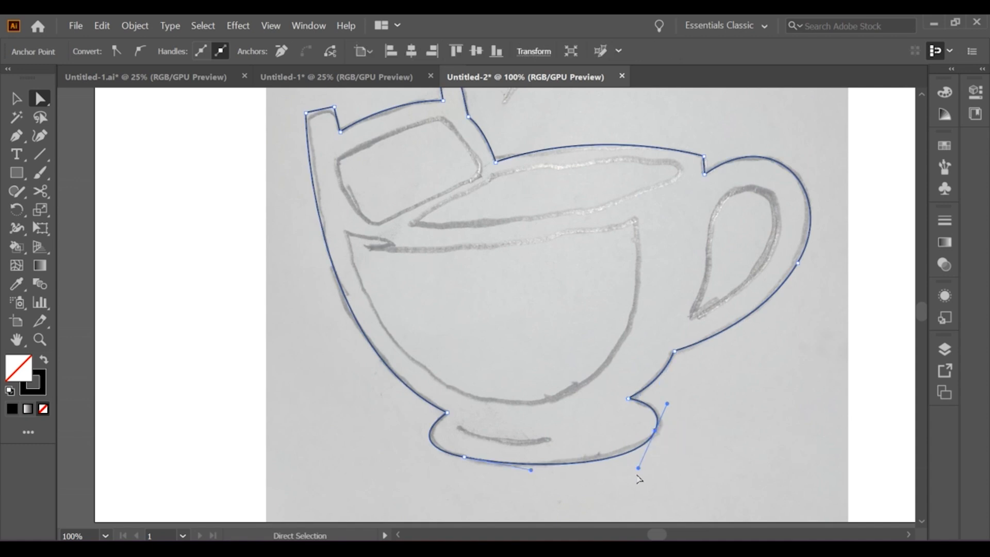
drag(639, 468, 638, 466)
click(539, 431)
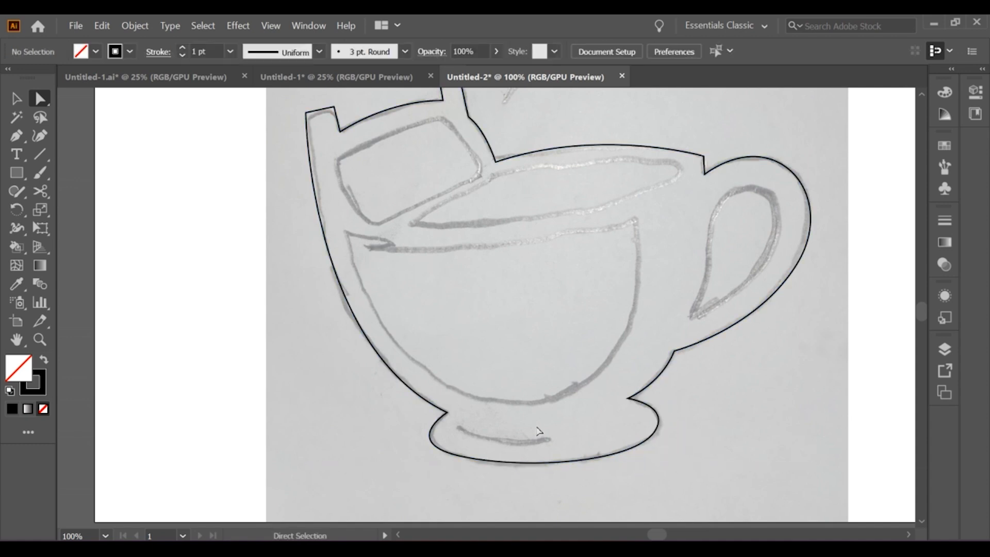
Slightly round the rim's corner beside the handle.
scroll(706, 159, up, 3)
click(703, 195)
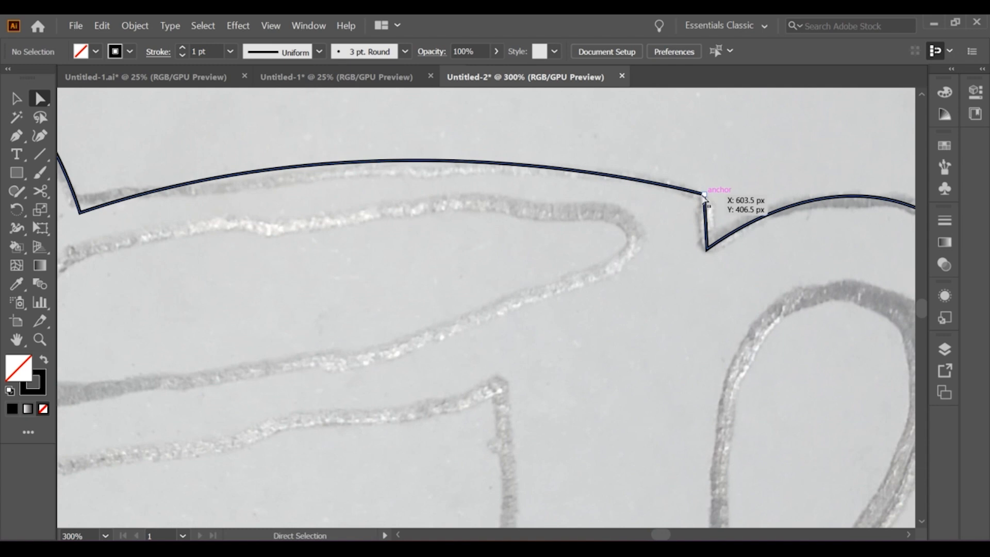
click(680, 216)
Round both top corners of the headboard's right post to match the sketch.
scroll(680, 217, down, 3)
scroll(500, 227, up, 4)
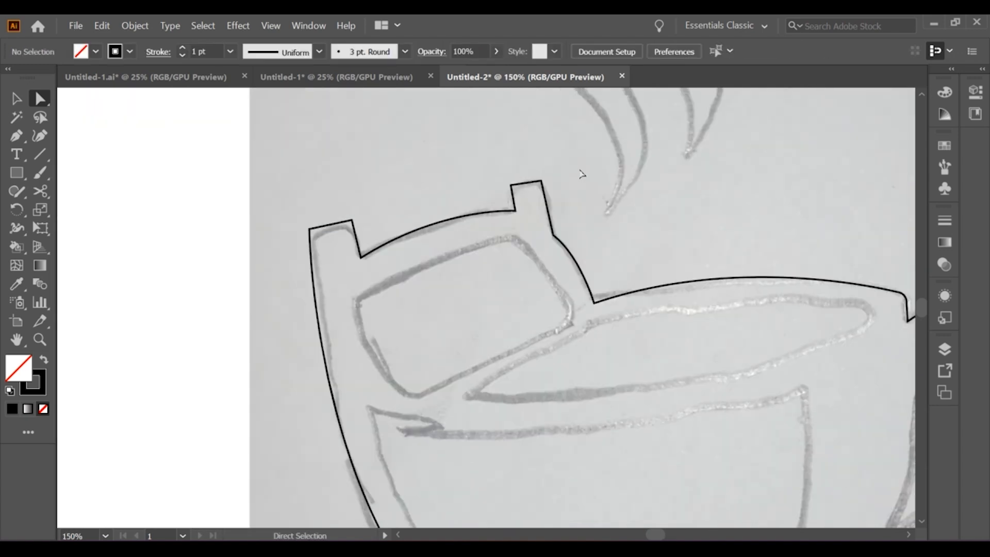
click(550, 174)
drag(544, 181, 536, 201)
click(525, 261)
Round both top corners of the headboard's left post to match the sketch.
scroll(525, 261, down, 1)
drag(526, 261, 743, 215)
click(336, 227)
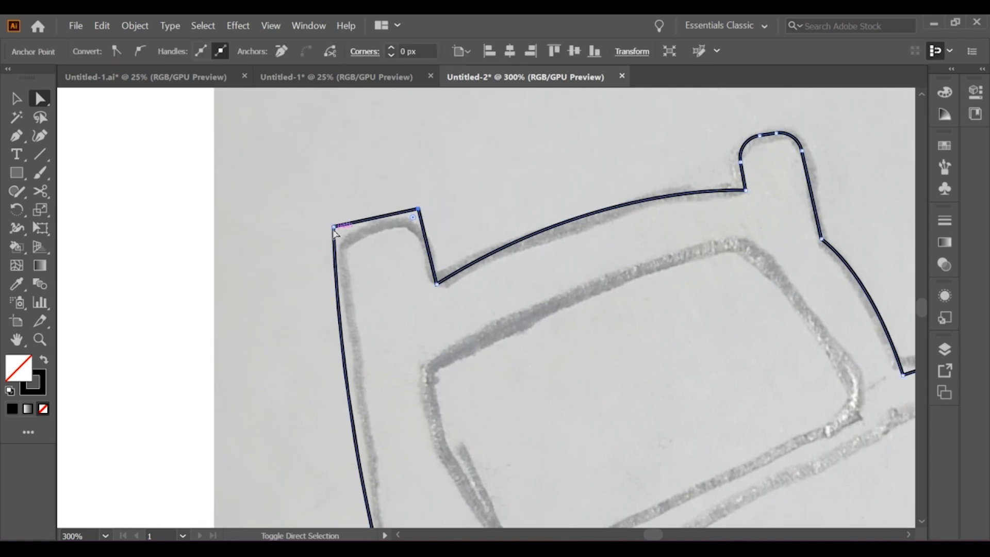
drag(418, 223, 433, 294)
click(433, 294)
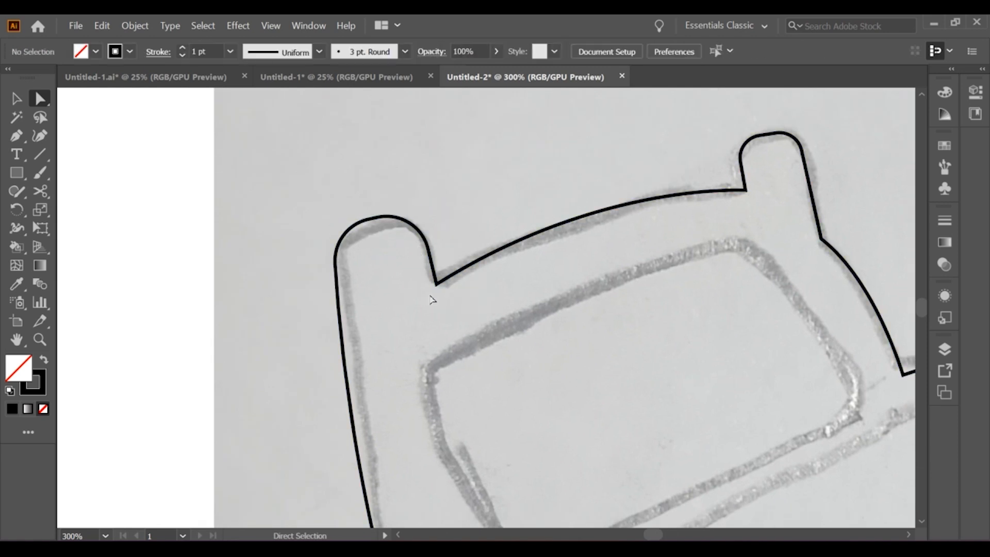
Trace the teardrop-shaped opening inside the handle as a closed Pen path and deselect it.
scroll(519, 424, down, 3)
drag(519, 425, 482, 319)
key(p)
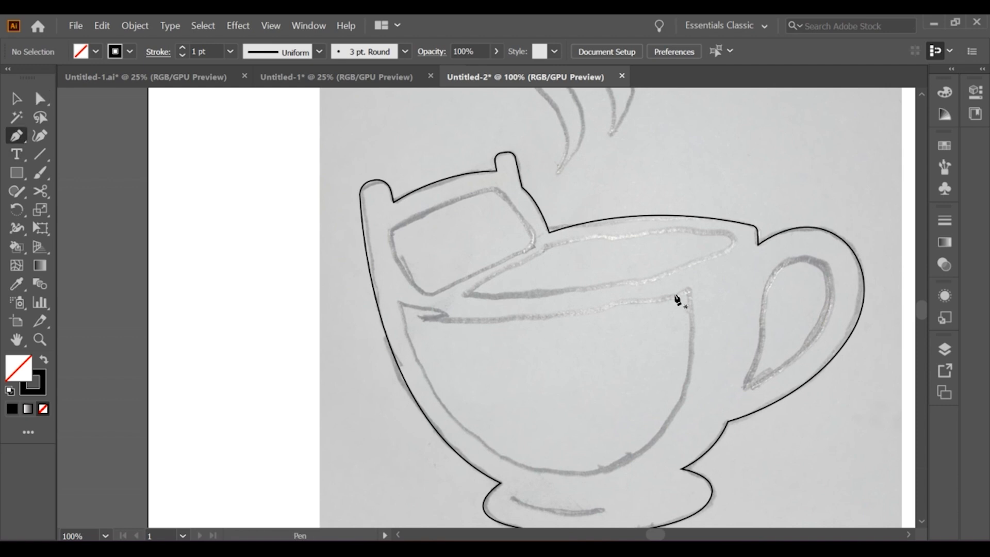
drag(745, 390, 763, 329)
drag(762, 283, 762, 284)
drag(831, 294, 846, 274)
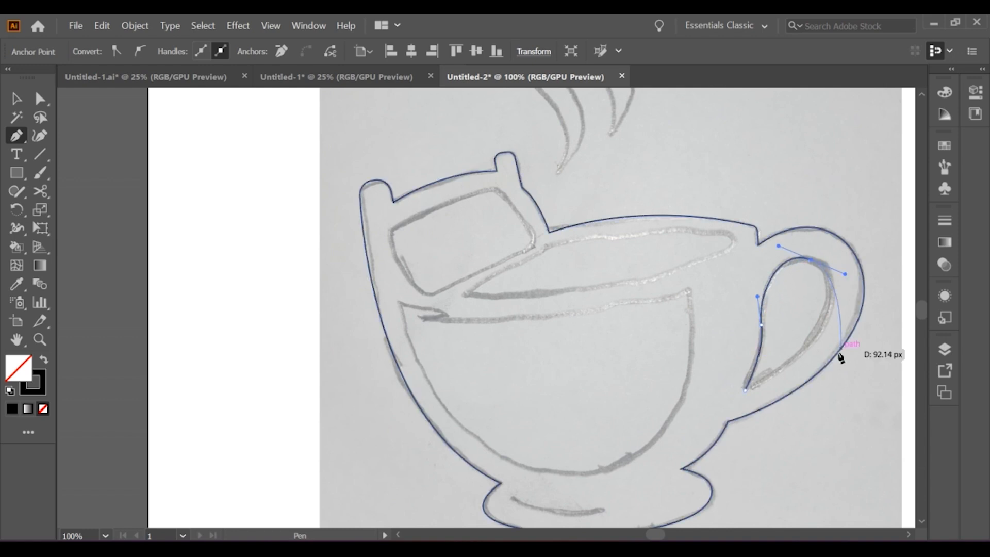
click(746, 390)
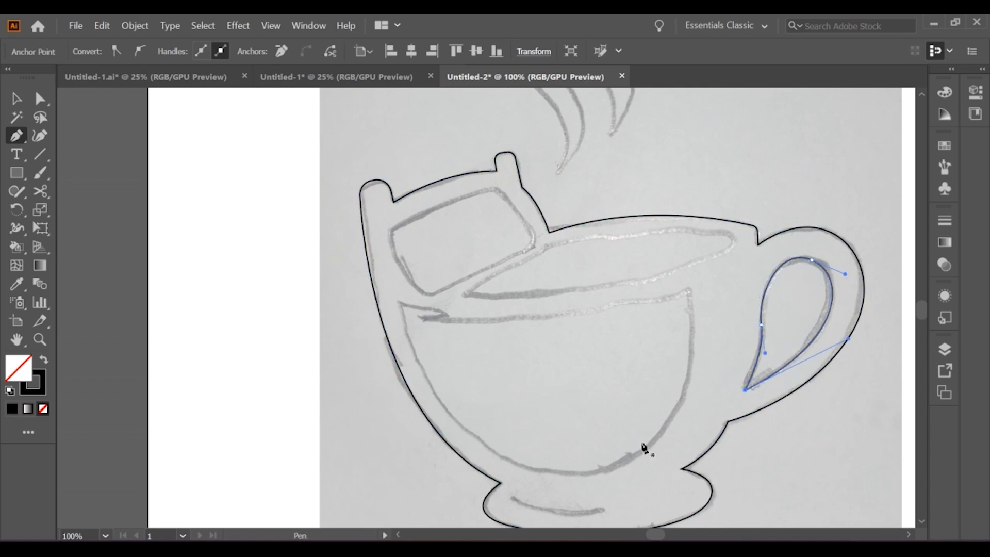
key(v)
click(504, 344)
Start a new Pen path at the upper-left corner of the headboard's inner panel.
scroll(515, 278, up, 1)
click(16, 139)
click(331, 202)
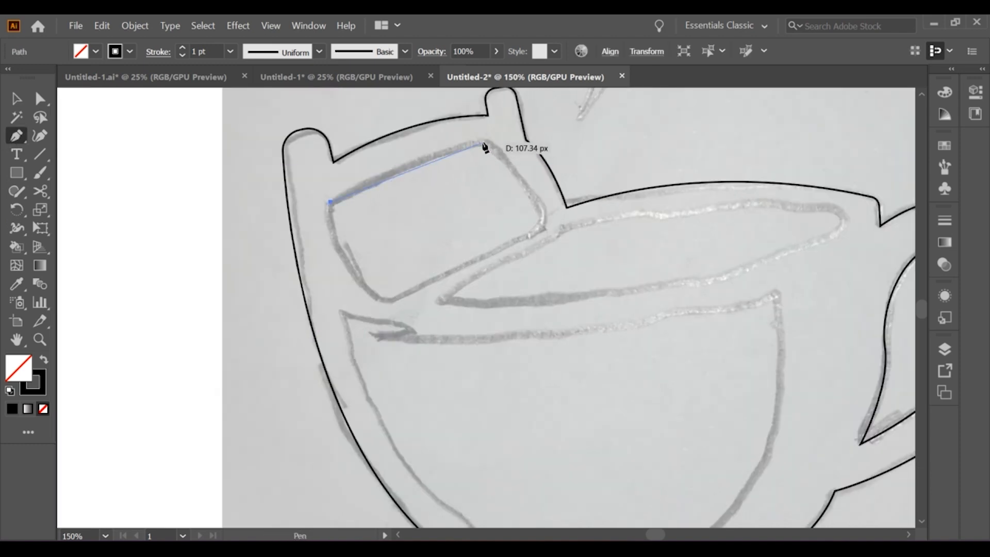
click(482, 143)
key(ctrl+z)
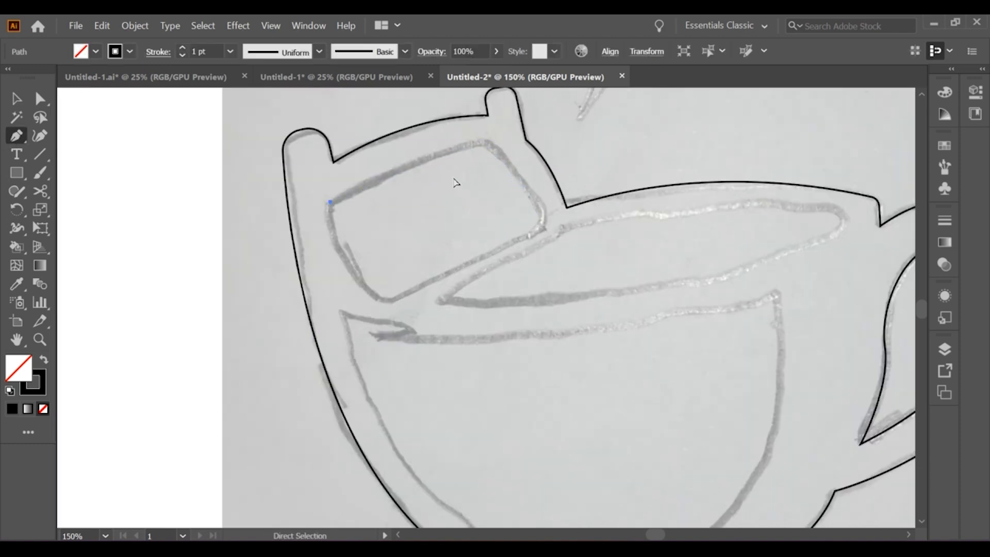
drag(509, 157, 523, 185)
key(ctrl+z)
key(ctrl+z)
Trace the headboard's inner panel with softly curved corners, close the path and deselect it.
drag(544, 227, 534, 240)
mouse_move(373, 298)
mouse_down()
mouse_move(382, 304)
mouse_move(357, 295)
mouse_move(377, 302)
mouse_up()
drag(330, 203, 332, 160)
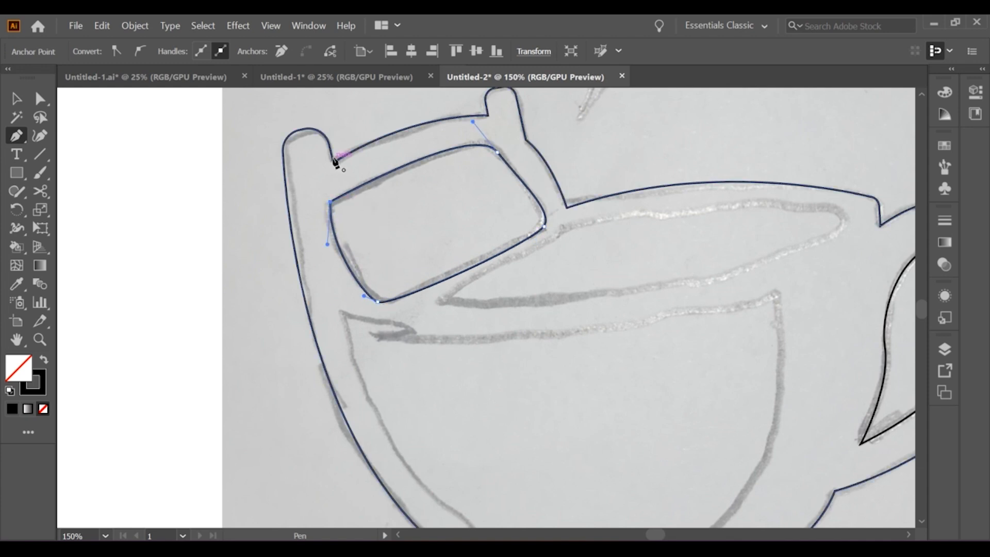
click(15, 99)
click(309, 220)
Start the cup's inner body outline with the Pen tool, drawing the pointed notch near its upper-left end.
key(ctrl+0)
key(ctrl+1)
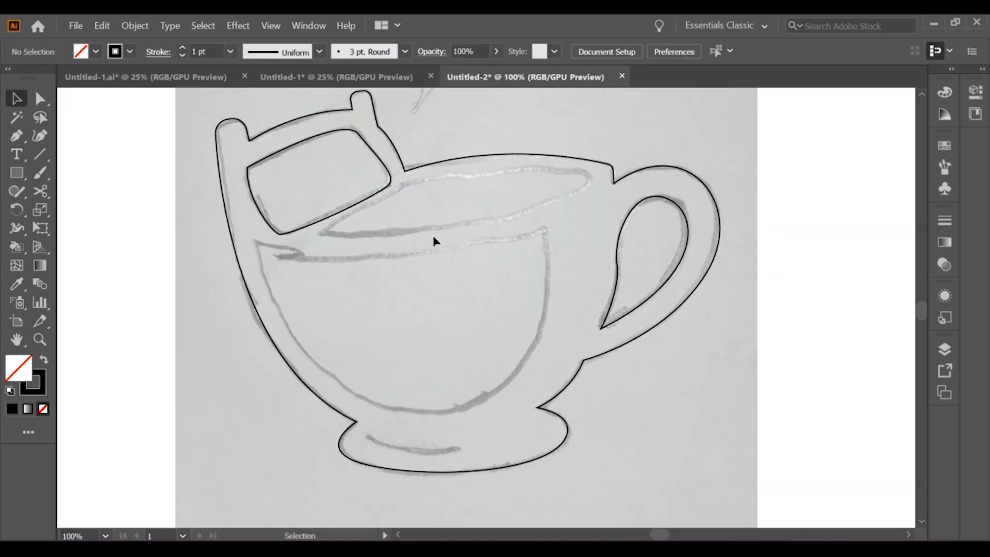
drag(432, 235, 466, 281)
key(ctrl+=)
key(p)
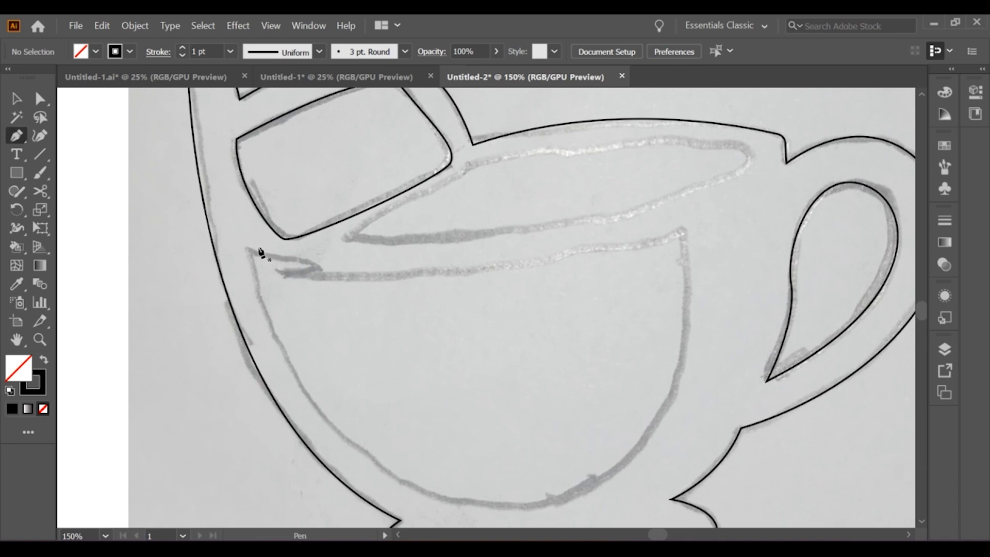
drag(279, 270, 331, 270)
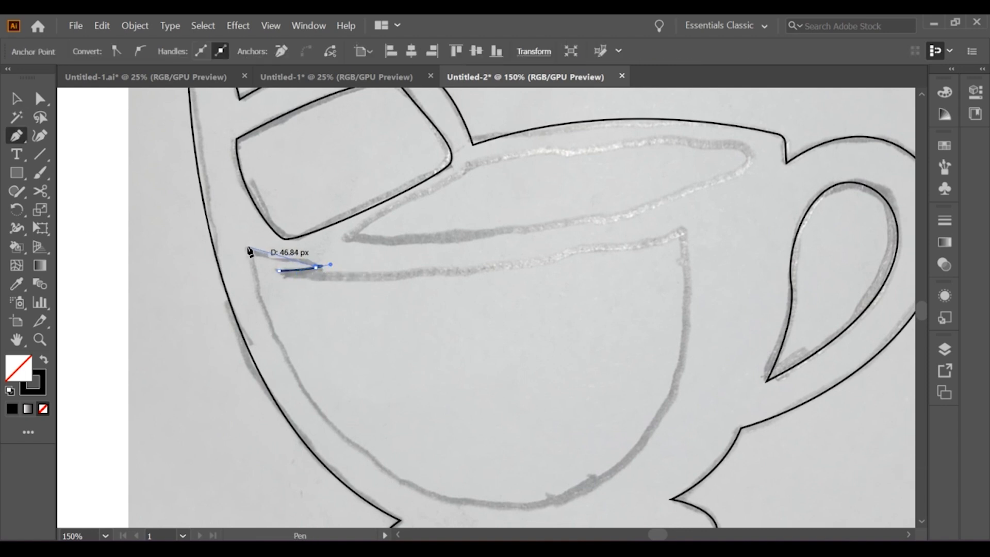
Trace the inner body's bowl-shaped curve and its curved upper edge, close the path and deselect it.
drag(245, 251, 613, 483)
scroll(284, 320, up, 3)
key(ctrl+minus)
key(ctrl+z)
click(571, 306)
drag(312, 339, 227, 312)
click(23, 95)
click(482, 269)
Trace the elongated opening below the cup's rim as a closed Pen path and deselect it.
key(p)
drag(428, 261, 566, 312)
click(346, 311)
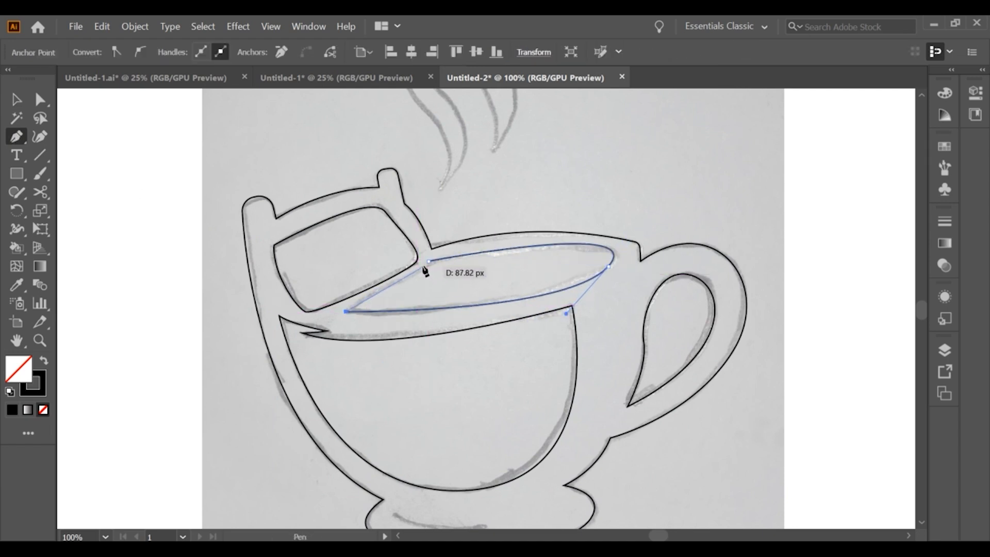
key(v)
click(644, 317)
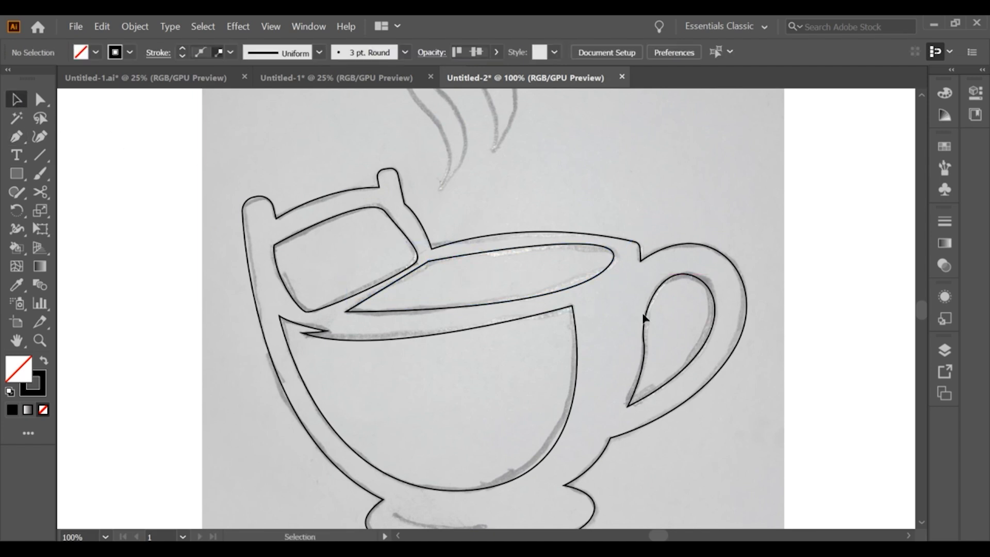
Reshape the right end of the rim opening by adjusting its anchor's direction handle to follow the sketch.
scroll(610, 311, up, 3)
scroll(610, 310, down, 6)
scroll(608, 309, up, 6)
click(586, 269)
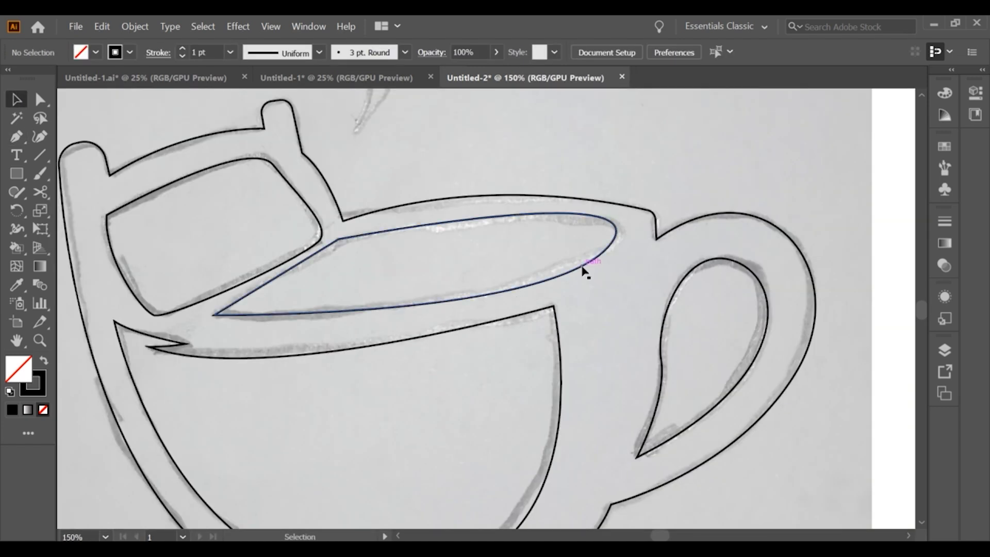
click(45, 102)
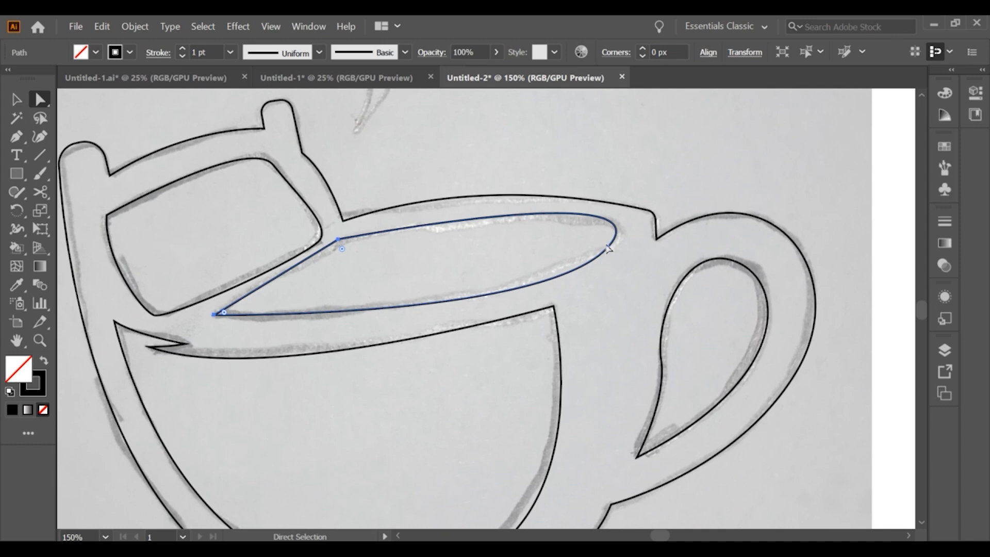
click(608, 248)
drag(545, 318, 535, 307)
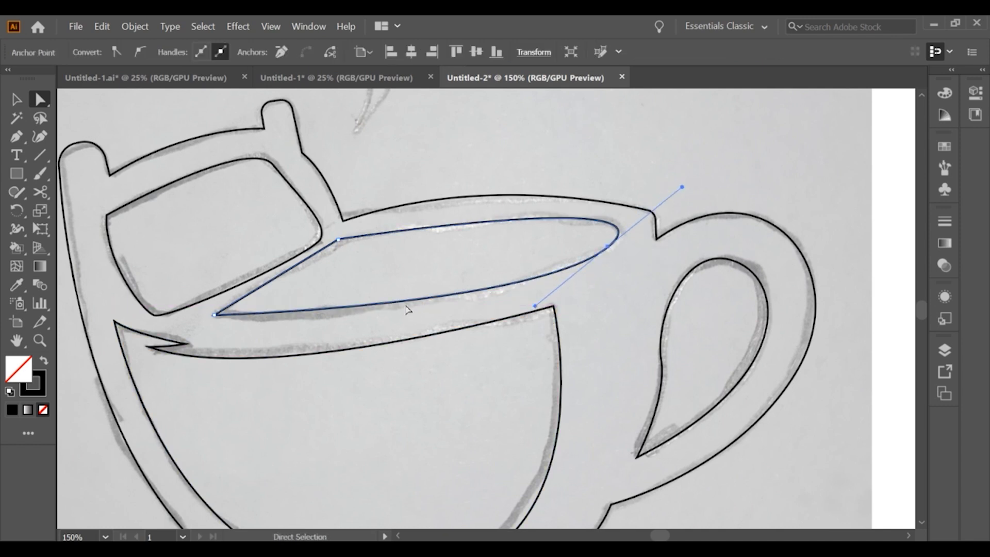
Shift the two left-hand corner anchors of the rim opening slightly inward and deselect the path.
drag(336, 241, 345, 238)
click(264, 314)
drag(217, 320, 222, 311)
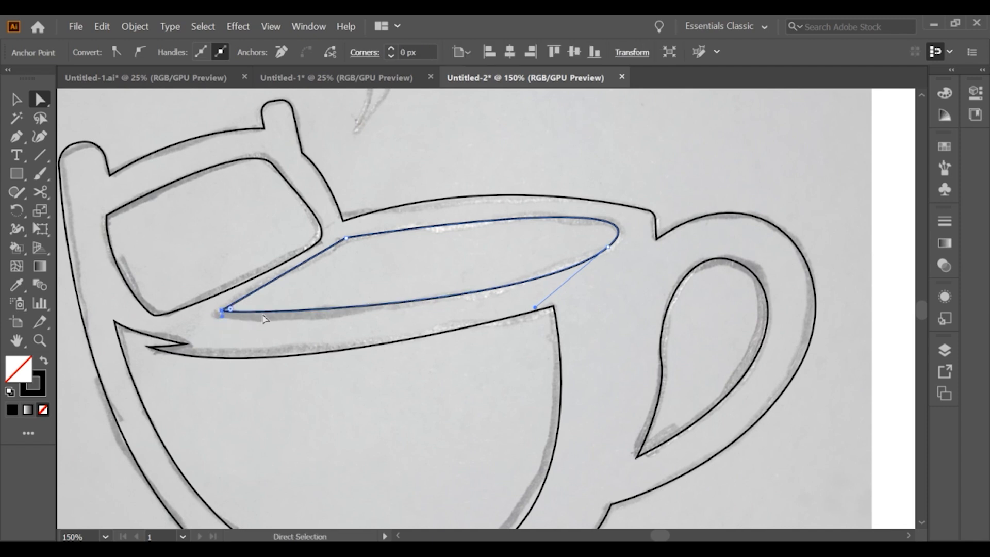
click(268, 336)
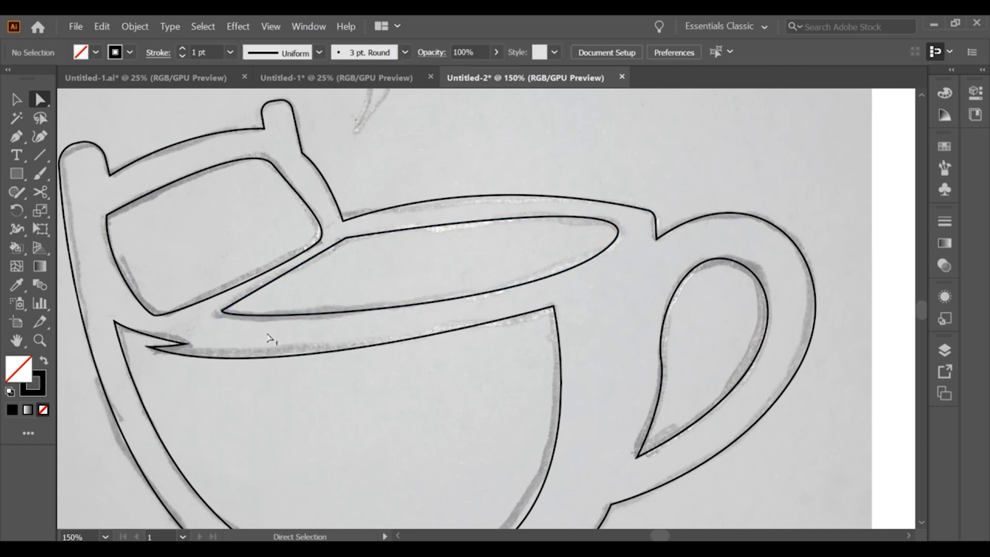
Try to trace the thin curved highlight on the cup's base as a pointed crescent with the Pen tool.
scroll(286, 326, down, 2)
scroll(290, 378, left, 3)
scroll(453, 367, up, 1)
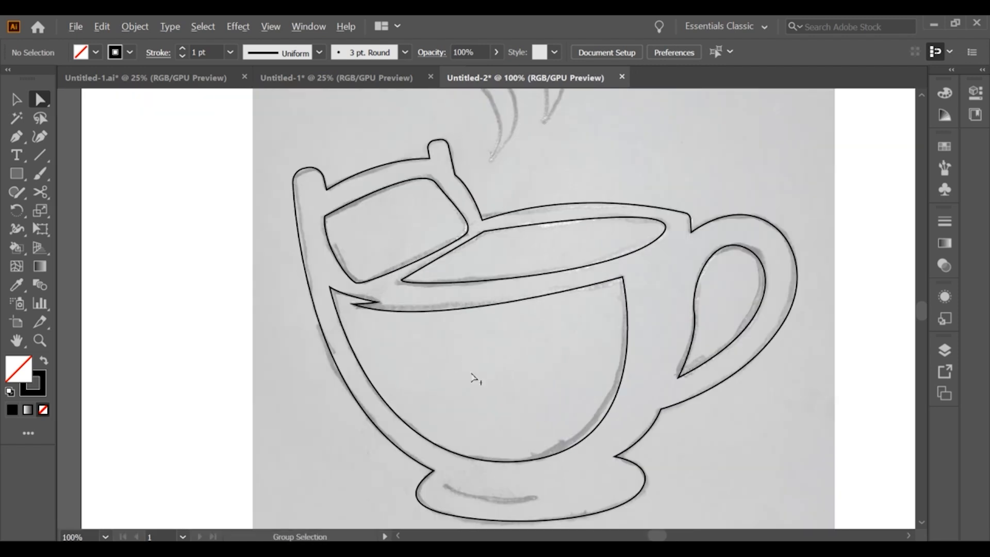
drag(488, 422, 497, 325)
scroll(497, 325, up, 2)
click(15, 139)
drag(586, 407, 706, 377)
drag(588, 409, 588, 408)
drag(409, 381, 363, 305)
mouse_move(417, 330)
mouse_down()
mouse_move(435, 301)
mouse_move(331, 302)
mouse_up()
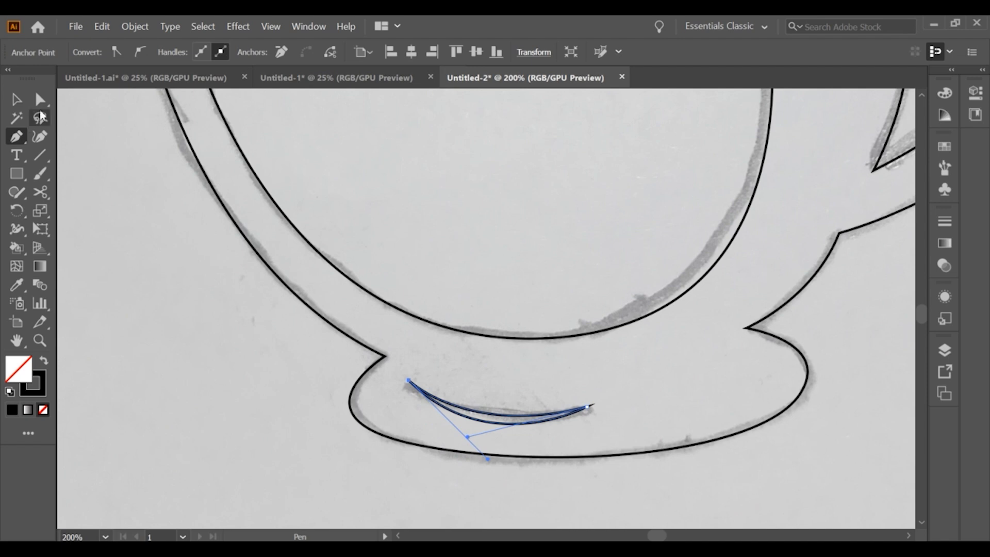
Delete the pointed crescent path from the cup's base.
click(43, 103)
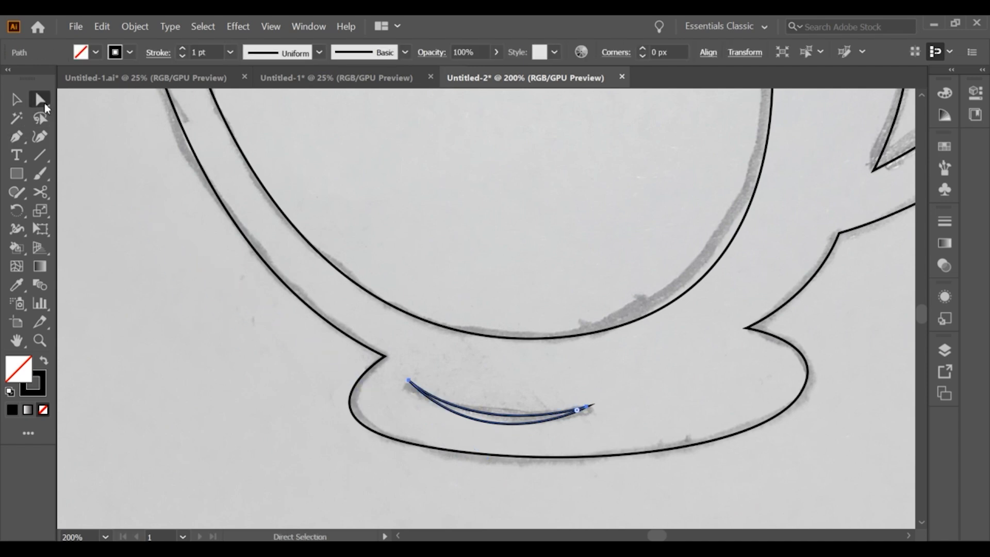
click(409, 380)
key(ctrl+equal)
key(Delete)
Trace the base highlight as a closed Pen path with a rounded left end and pointed right end, lower curve first, and deselect it.
click(20, 140)
mouse_move(398, 377)
mouse_down()
mouse_move(373, 387)
mouse_move(398, 413)
mouse_up()
drag(755, 429, 862, 340)
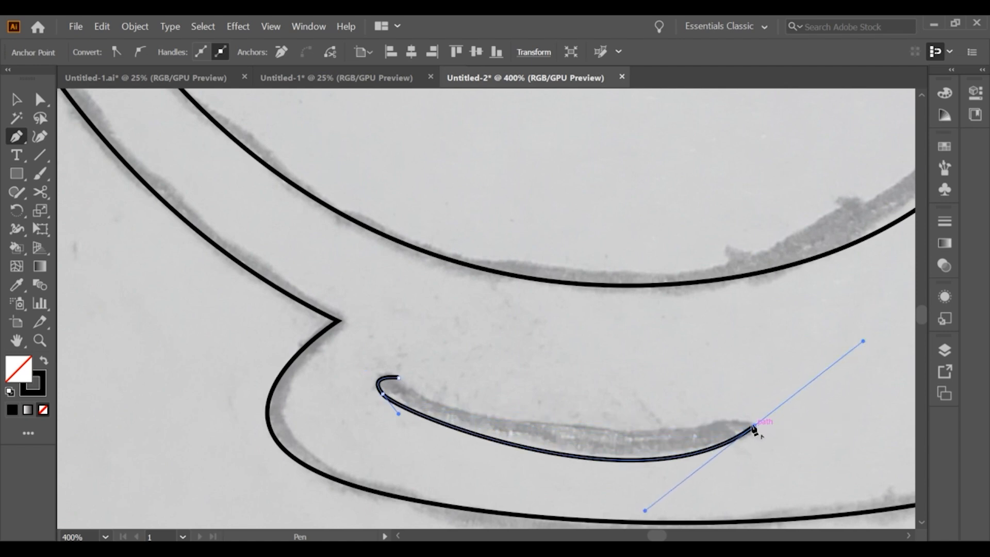
click(754, 427)
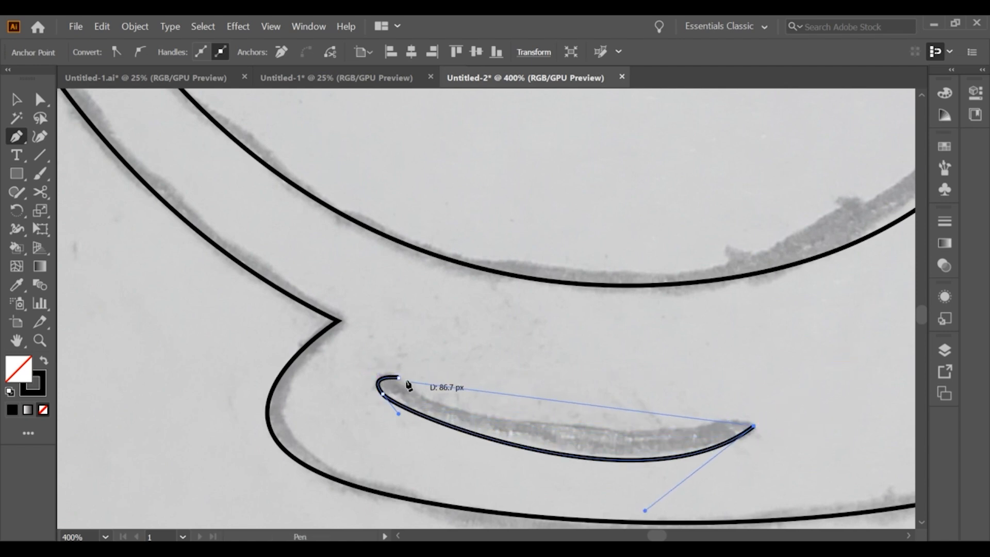
drag(400, 379, 366, 373)
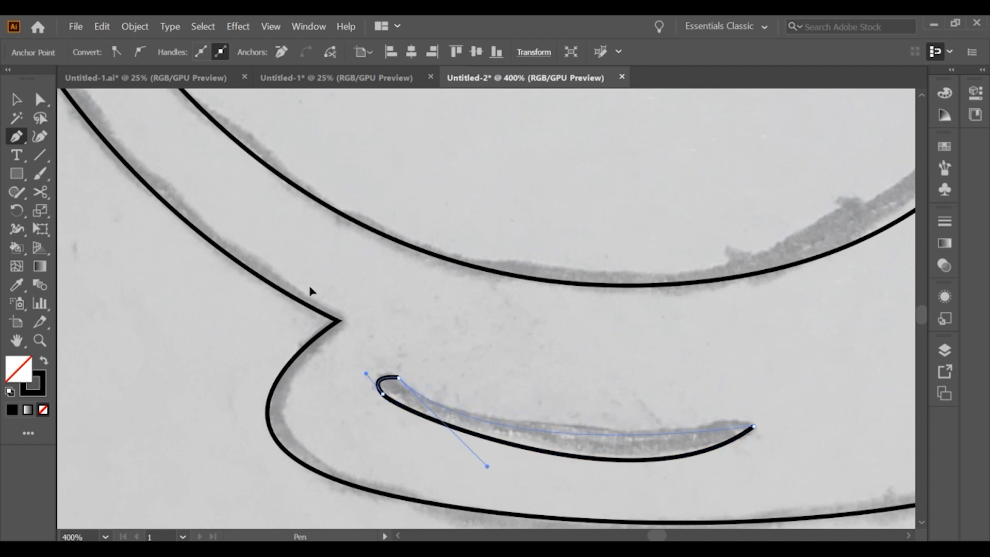
key(v)
click(221, 297)
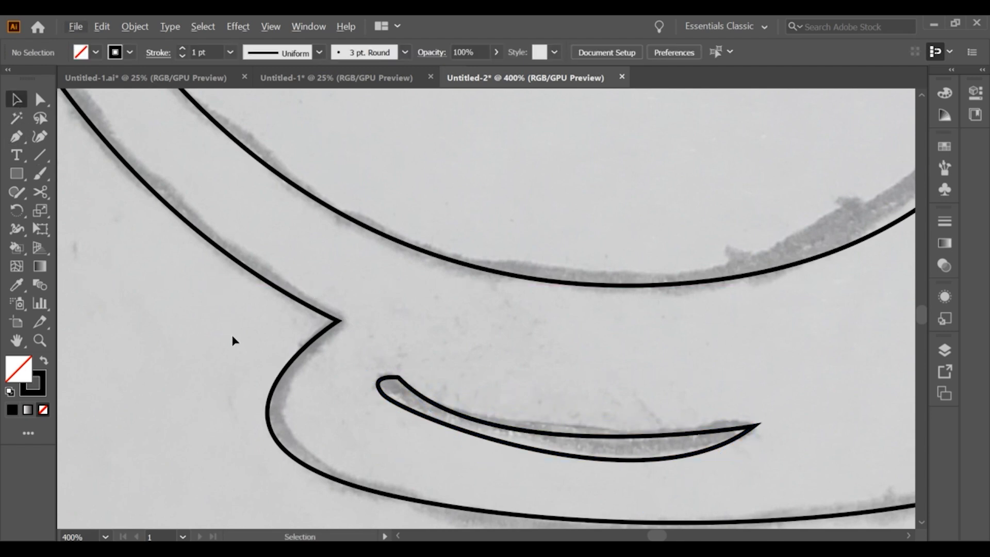
Trace the right edge of the smaller steam wisp from its lower tip to its upper tip with the Pen tool.
key(ctrl+1)
drag(280, 322, 427, 336)
scroll(512, 246, down, 3)
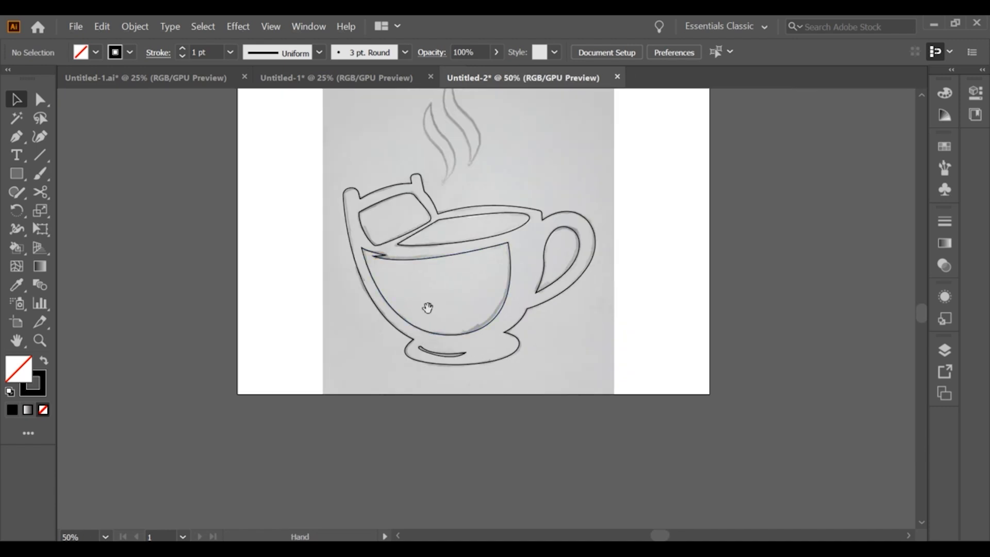
scroll(512, 247, up, 5)
drag(521, 259, 546, 432)
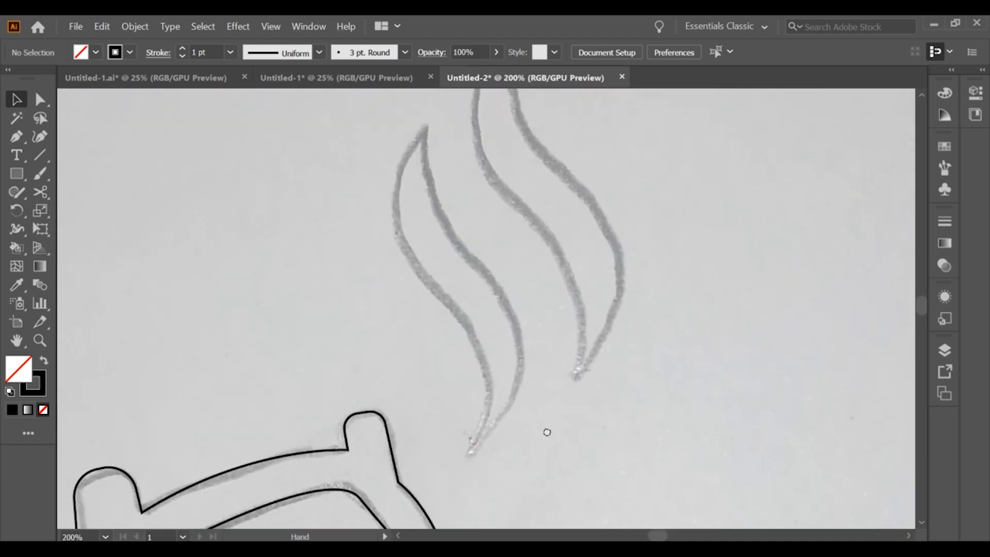
click(19, 140)
click(470, 454)
mouse_move(470, 258)
mouse_down()
mouse_move(414, 230)
mouse_move(351, 173)
mouse_move(364, 160)
mouse_up()
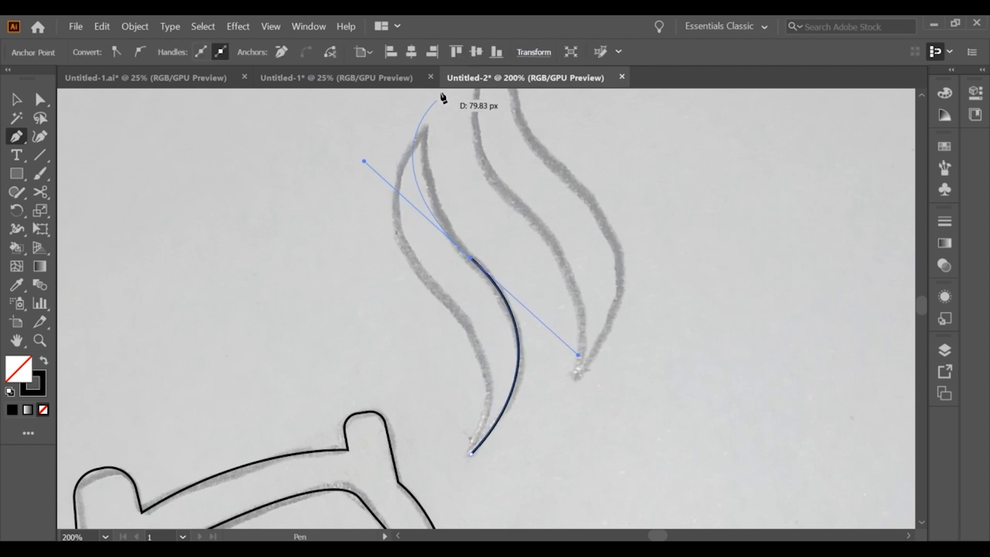
key(ctrl+z)
drag(493, 284, 421, 191)
mouse_move(426, 132)
mouse_down()
mouse_move(433, 106)
mouse_move(428, 214)
mouse_up()
Trace the smaller wisp's left edge back down to its lower tip and close the path.
mouse_move(409, 261)
mouse_down()
mouse_move(438, 346)
mouse_move(457, 349)
mouse_move(457, 317)
mouse_move(449, 319)
mouse_up()
drag(470, 454, 569, 369)
scroll(432, 427, down, 5)
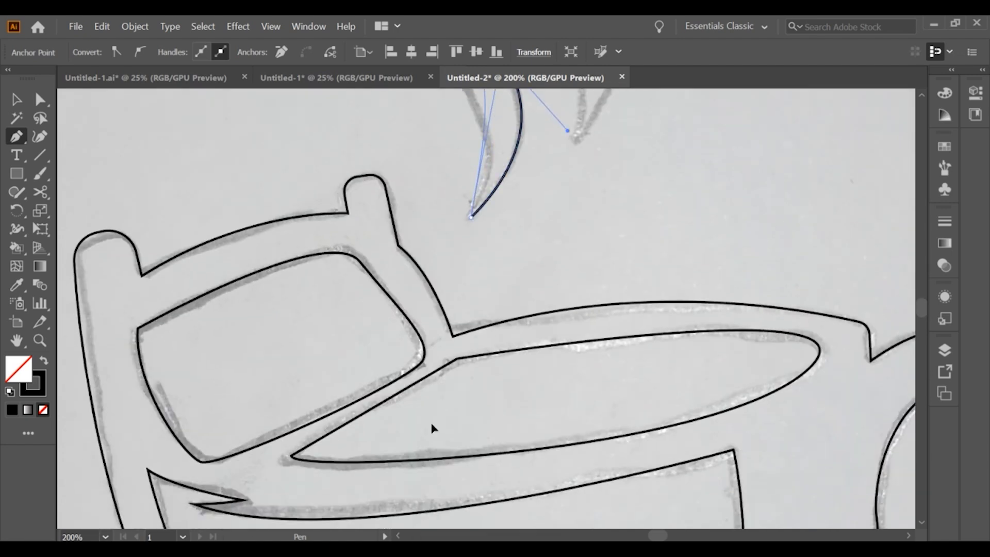
scroll(494, 260, up, 3)
alt+scroll(487, 425, down, 1)
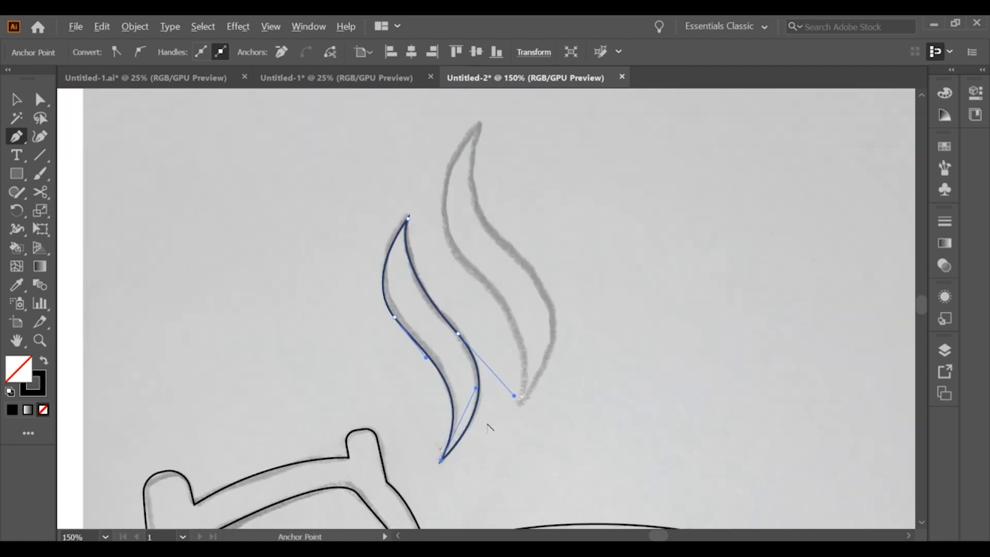
Duplicate the steam wisp onto the larger sketched wisp, scale the copy up to match it, nudge it into place and deselect.
click(17, 103)
click(468, 319)
alt+drag(460, 336, 526, 250)
shift+drag(499, 379, 509, 410)
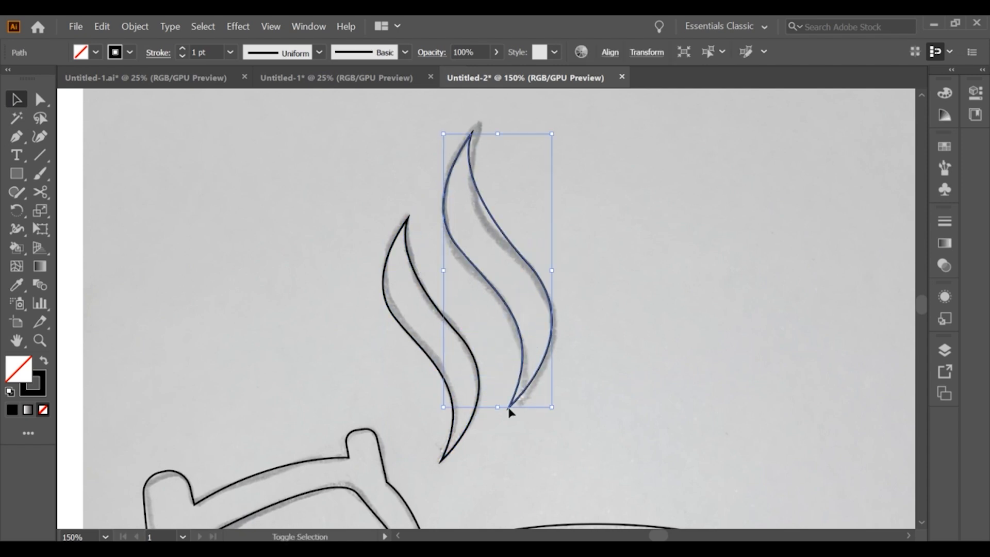
click(535, 389)
click(539, 380)
drag(541, 380, 544, 380)
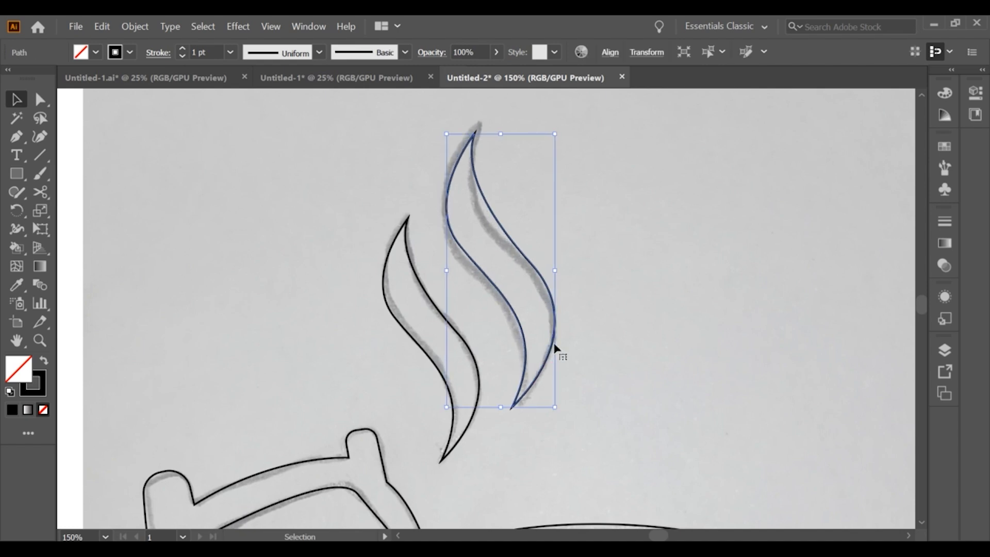
click(581, 325)
Remove the traced highlight from the cup's base.
scroll(581, 325, down, 4)
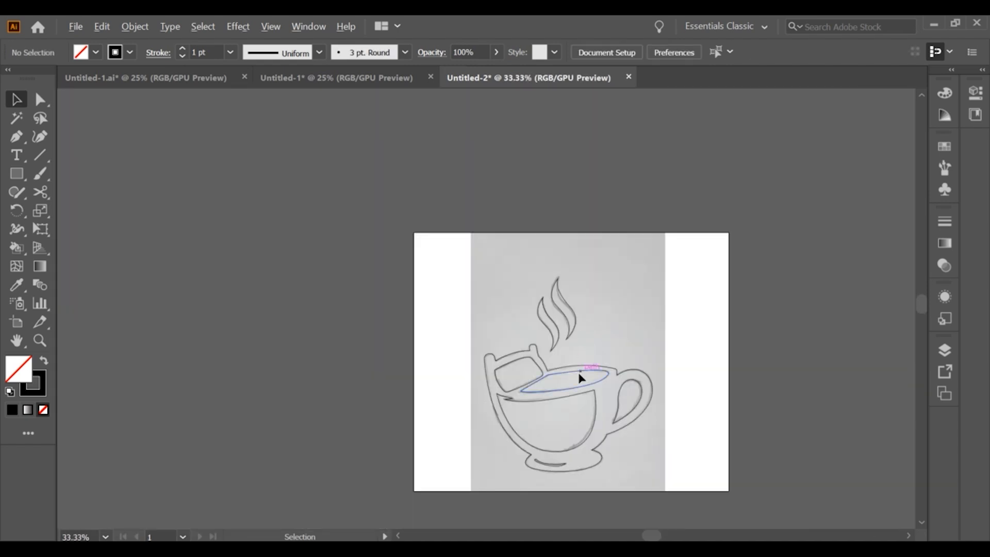
scroll(585, 437, up, 4)
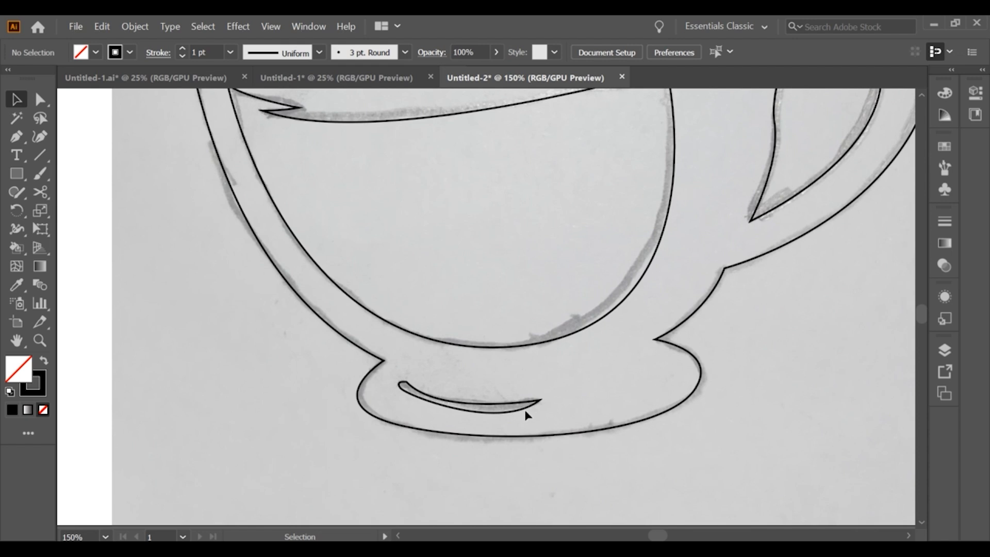
click(524, 410)
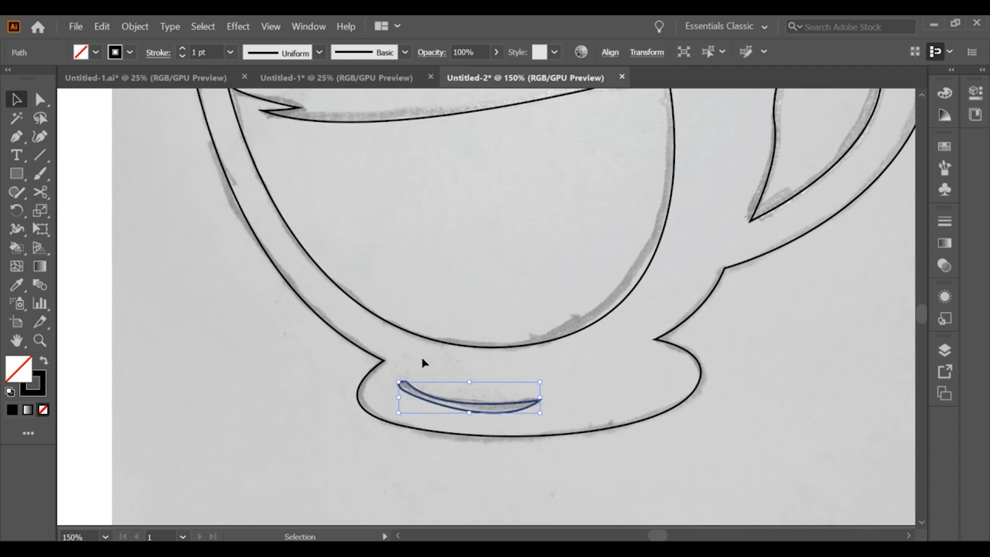
key(Delete)
Redraw the base highlight as a slim closed Pen path with a rounded left end, starting with its upper curve, and deselect it.
scroll(414, 410, up, 2)
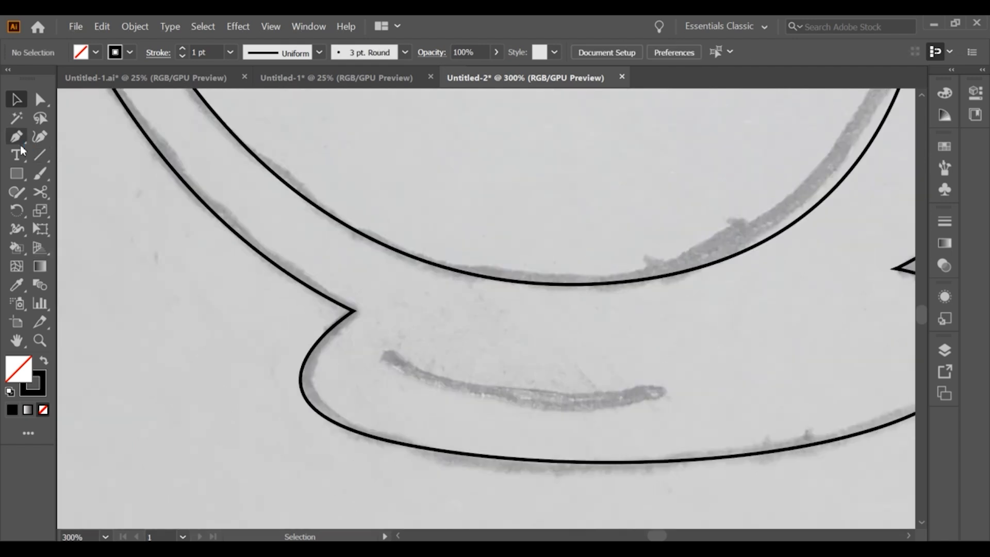
click(390, 350)
drag(669, 387, 840, 349)
click(668, 388)
drag(390, 352, 184, 274)
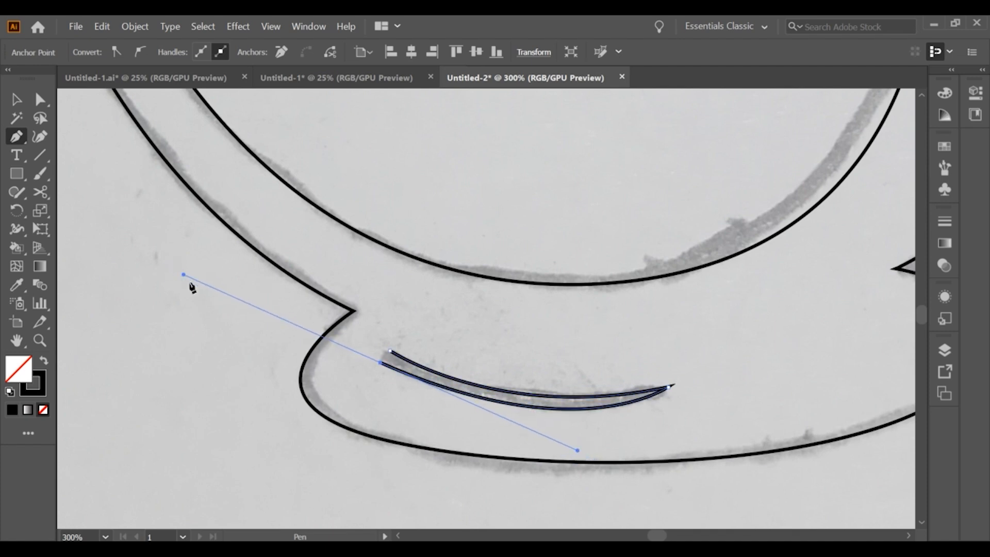
drag(380, 367, 407, 359)
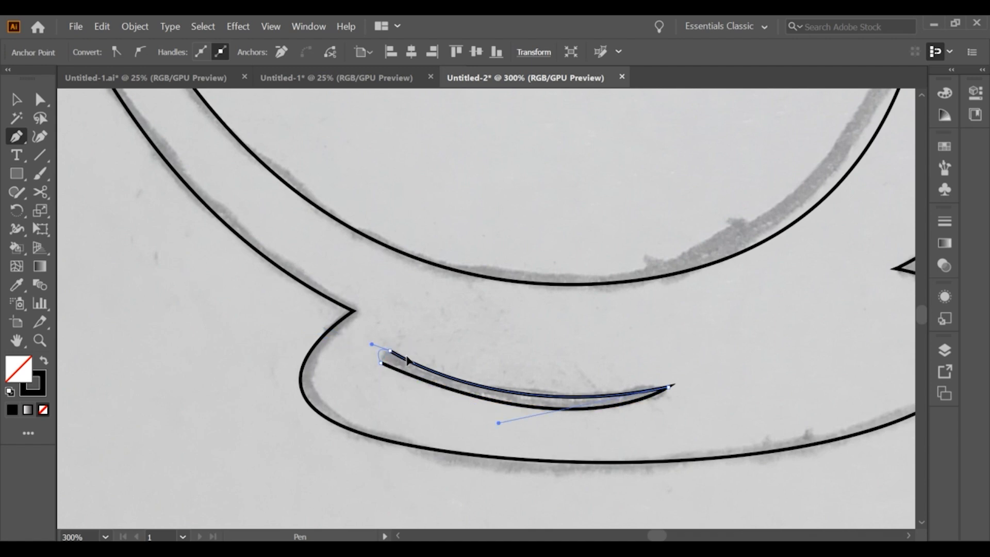
click(16, 99)
click(141, 227)
Unlock the sketch image behind the traced paths and delete it.
scroll(181, 261, down, 3)
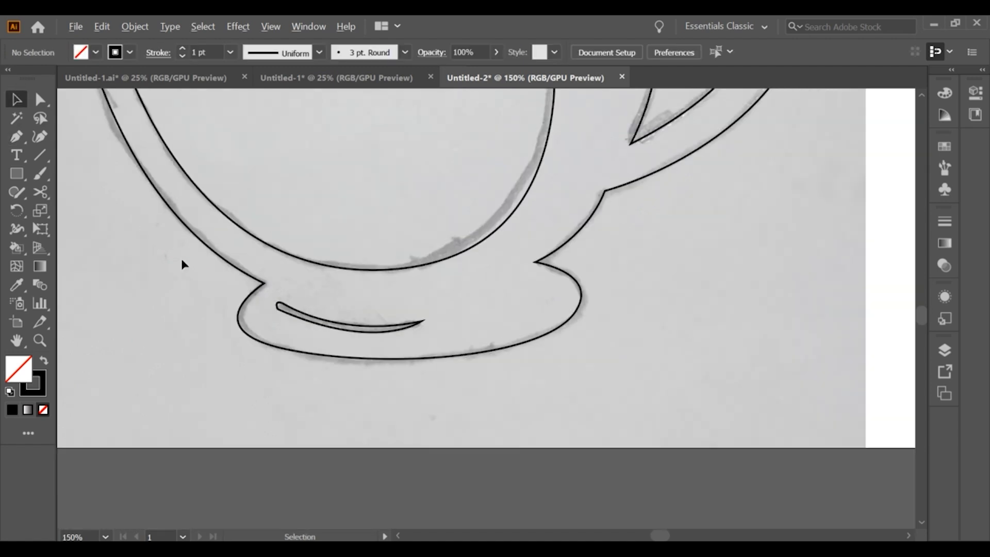
drag(230, 265, 390, 355)
scroll(343, 257, up, 1)
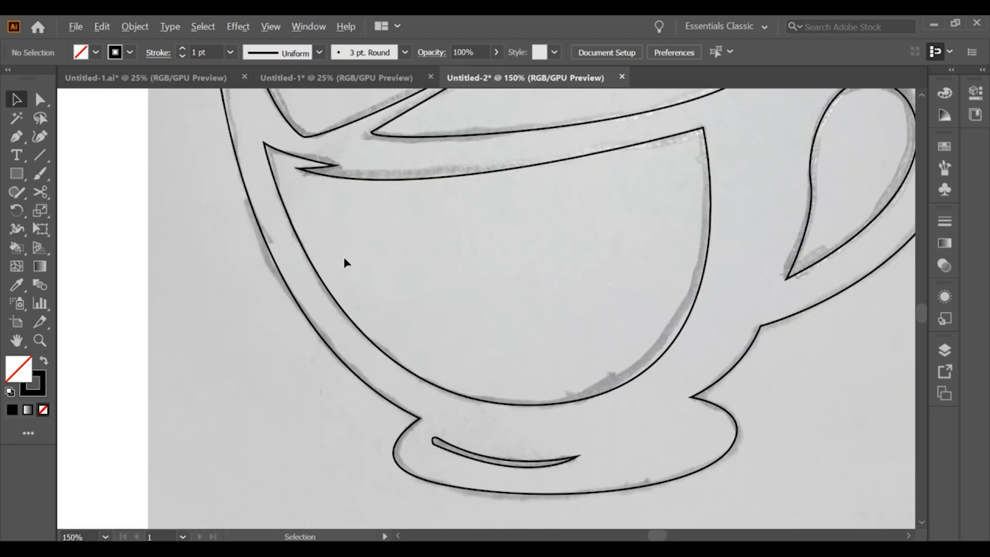
scroll(344, 256, down, 2)
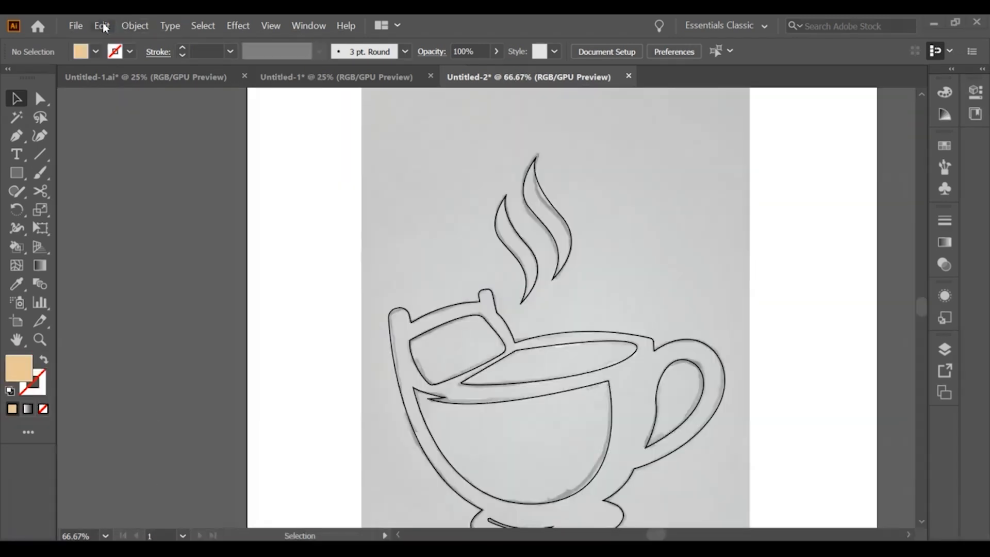
click(135, 25)
click(150, 126)
key(Delete)
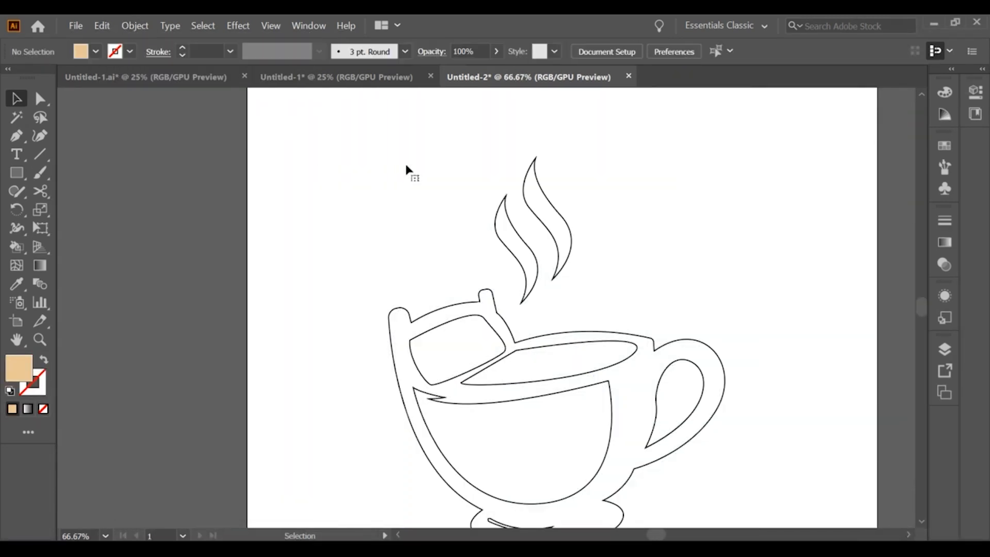
Fill the outer cup-and-headboard silhouette with the dark brown swatch colour using the Eyedropper, without a stroke, and deselect it.
scroll(504, 193, down, 2)
scroll(532, 327, down, 2)
scroll(532, 326, up, 1)
click(644, 264)
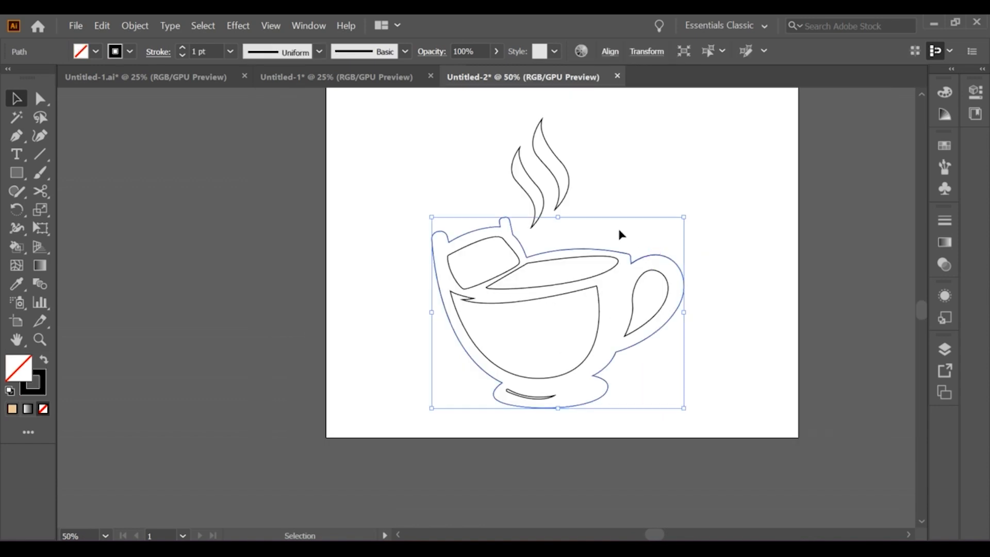
scroll(461, 176, up, 2)
key(i)
click(438, 105)
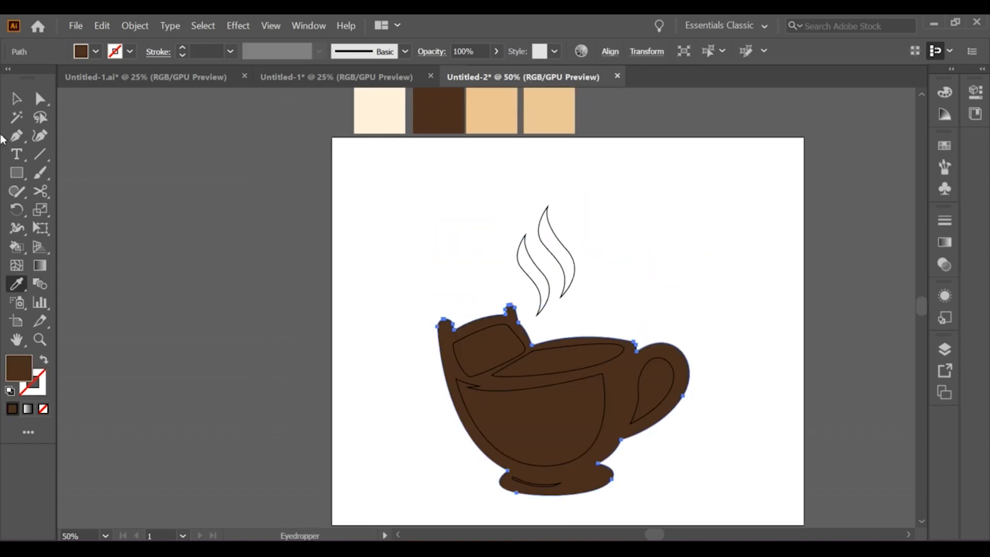
key(v)
key(ctrl+shift+a)
Fill the headboard's inner panel with the cream swatch colour using the Eyedropper and deselect it.
click(514, 337)
key(i)
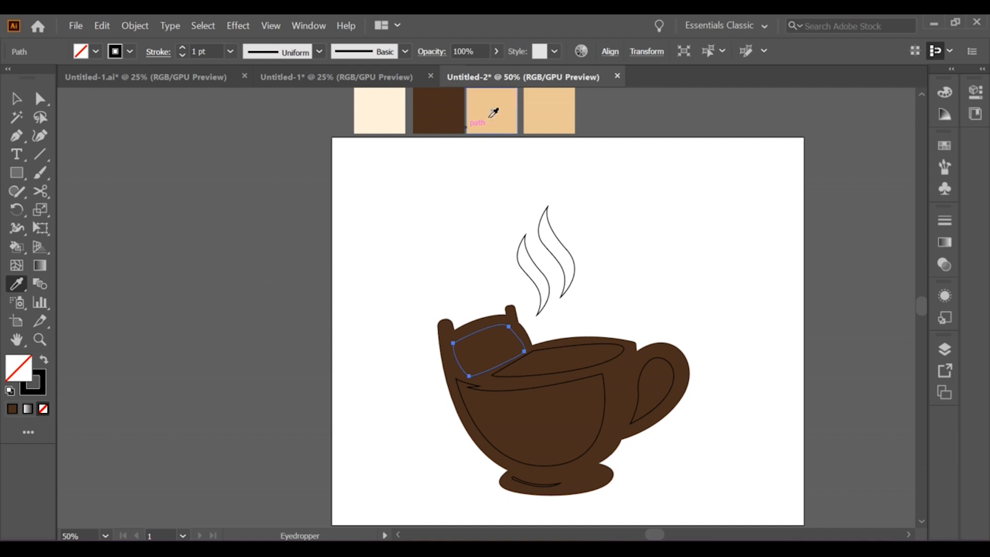
click(403, 105)
key(v)
key(ctrl+shift+a)
Fill the cup's inner body shape with the tan swatch colour using the Eyedropper and deselect it.
click(505, 392)
click(17, 284)
click(497, 106)
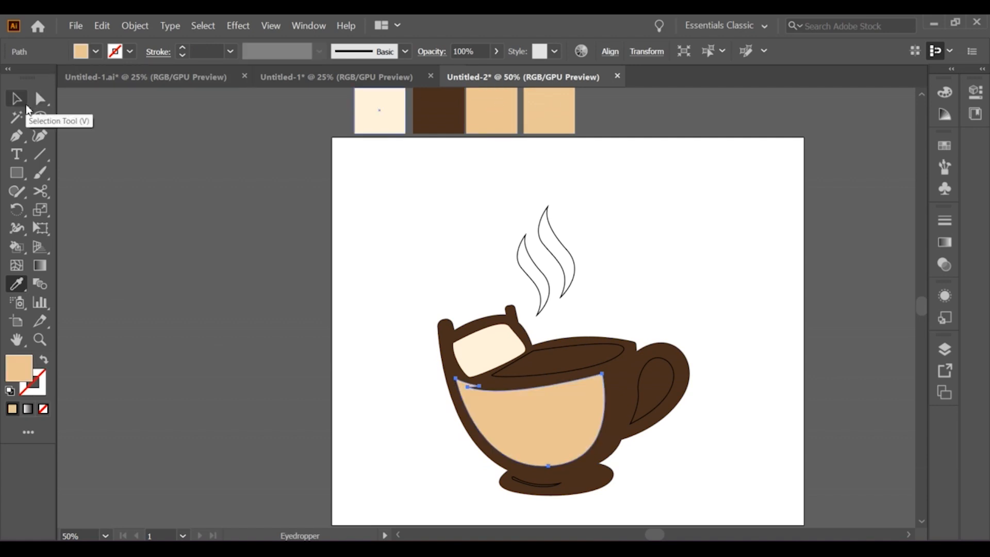
click(27, 106)
click(585, 315)
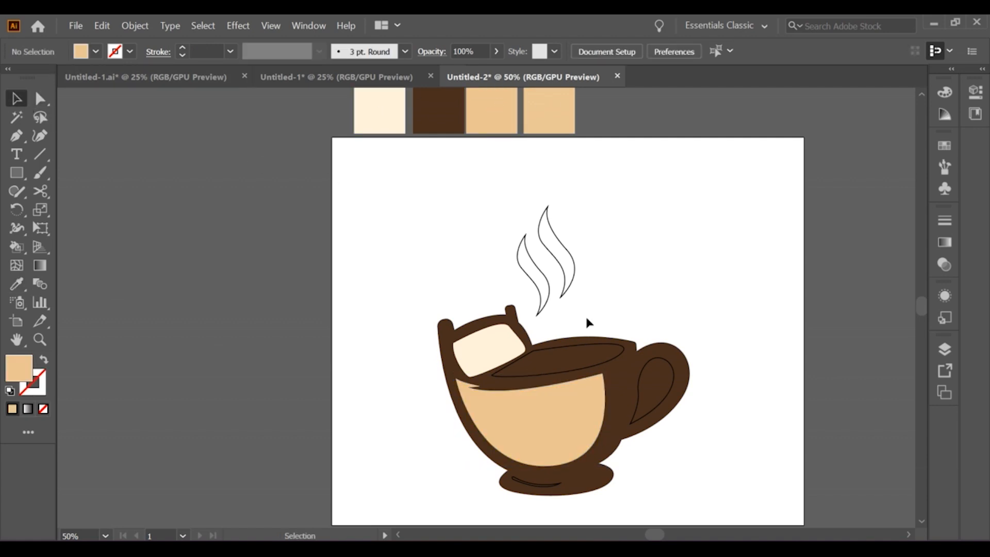
Fill the elongated rim opening with the same tan as the cup's inner body and deselect it.
click(603, 365)
key(i)
click(493, 121)
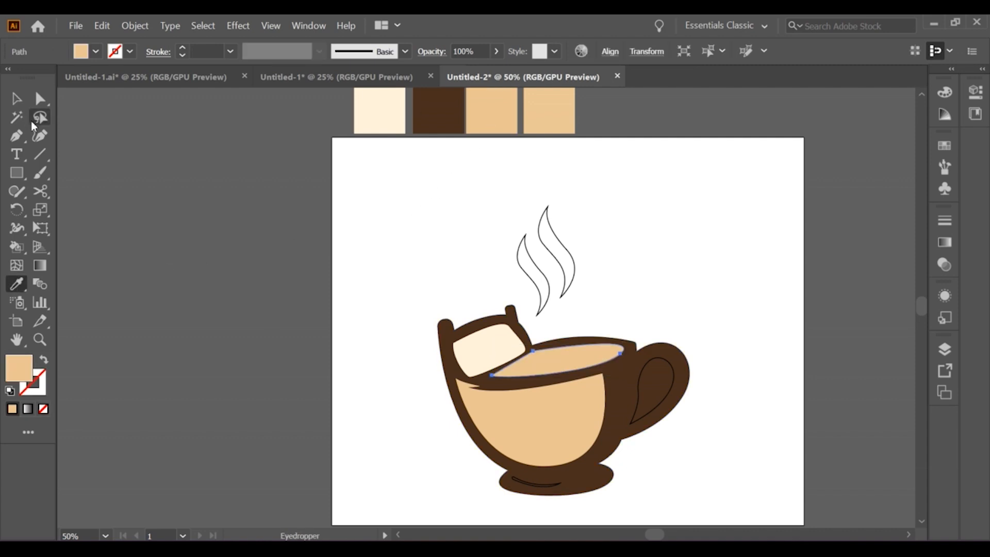
key(v)
click(743, 298)
Fill both steam wisps with the rightmost tan swatch colour using the Eyedropper and deselect them.
click(520, 261)
click(21, 284)
click(551, 110)
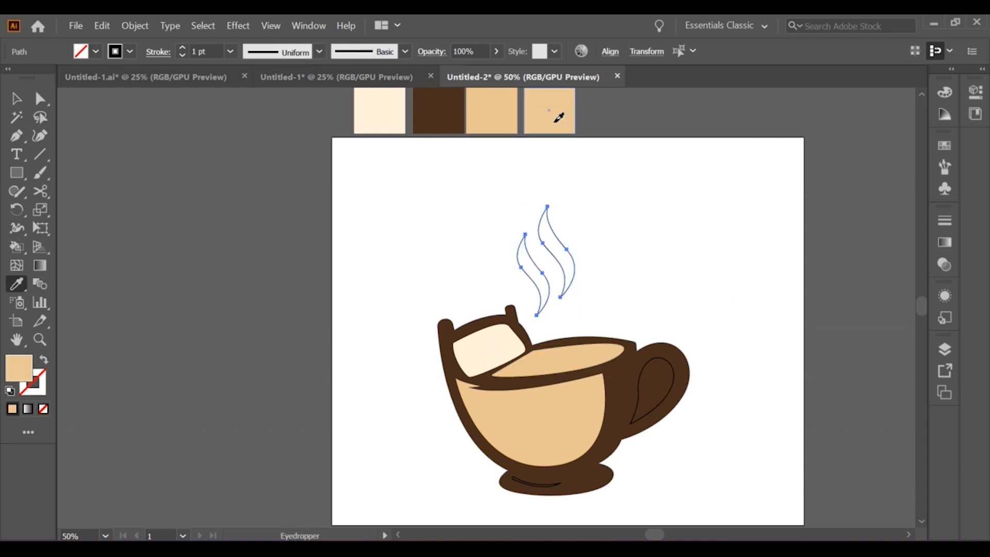
key(v)
click(599, 236)
Fill the teardrop opening in the cup's handle with the cream swatch colour using the Eyedropper.
scroll(598, 268, down, 3)
click(644, 291)
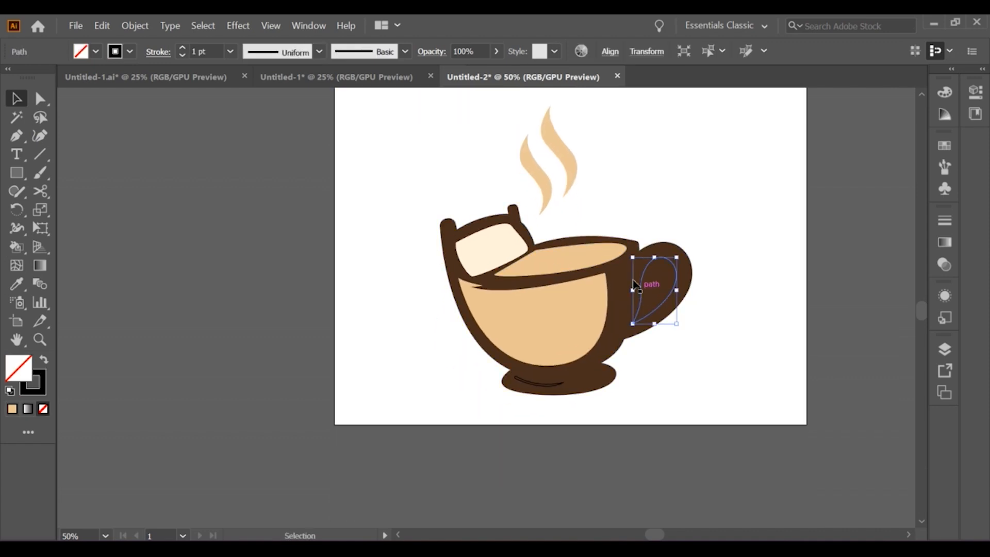
scroll(644, 309, up, 3)
key(i)
click(376, 170)
key(v)
Select all the cup artwork, cut out the cream headboard and handle openings with the Shape Builder tool, and deselect.
scroll(389, 255, down, 3)
drag(390, 255, 677, 446)
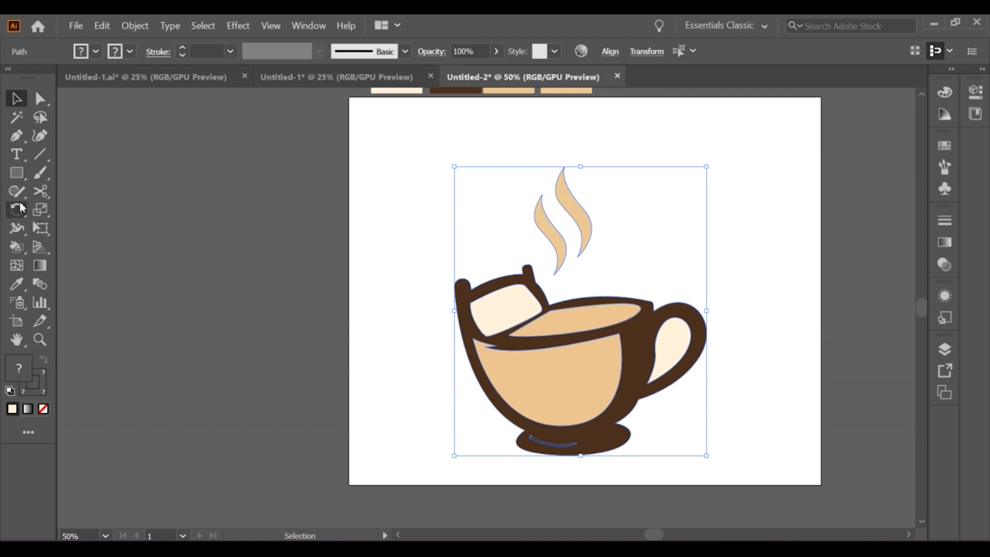
click(17, 232)
click(13, 247)
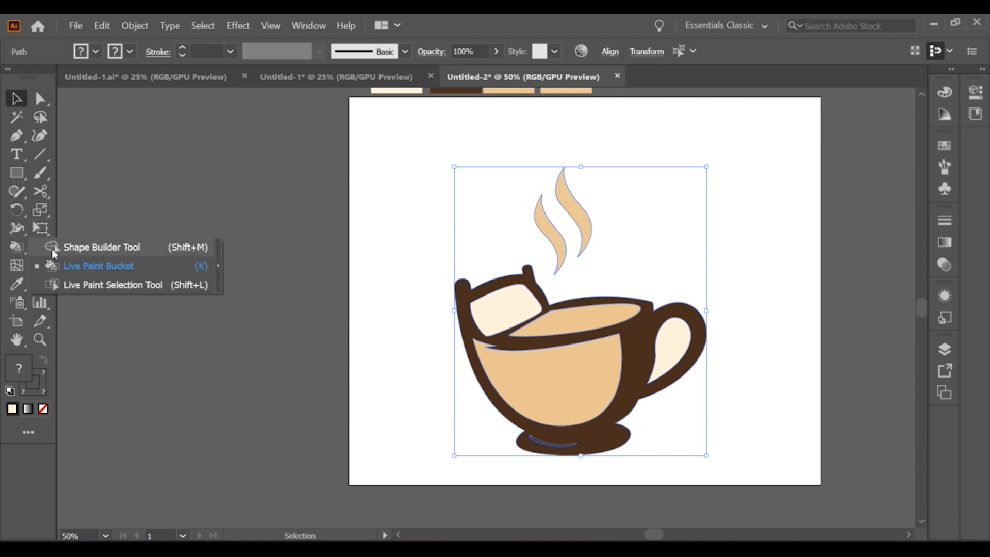
click(77, 246)
click(502, 316)
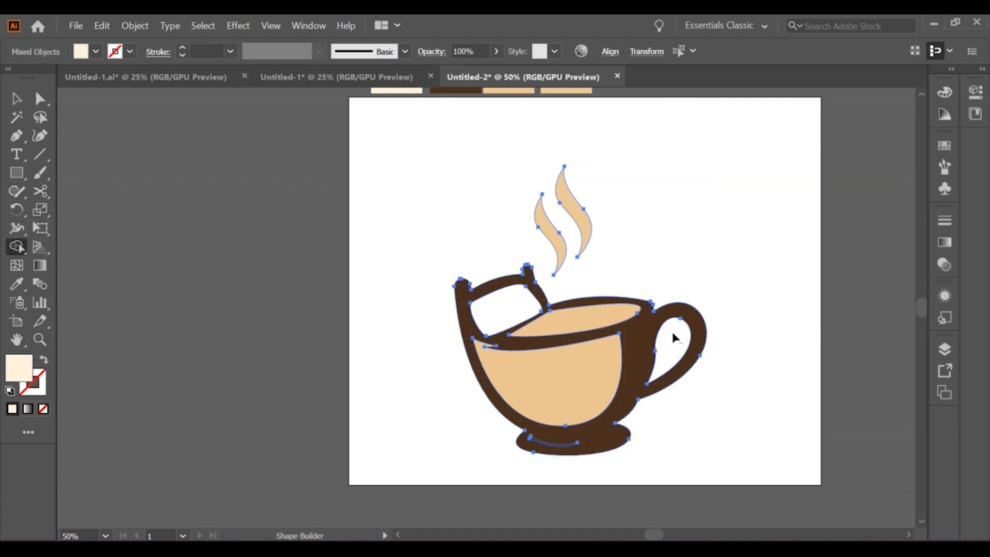
click(16, 98)
click(318, 191)
Fill the thin highlight curve on the cup's base with the cup body's tan using the Eyedropper and deselect it.
scroll(528, 446, up, 1)
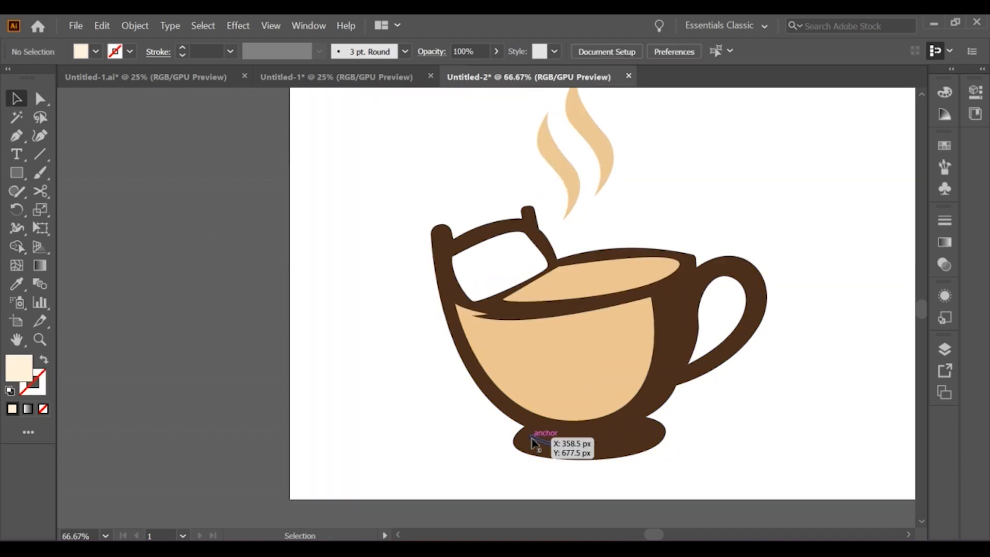
click(536, 436)
click(17, 283)
click(603, 396)
click(16, 98)
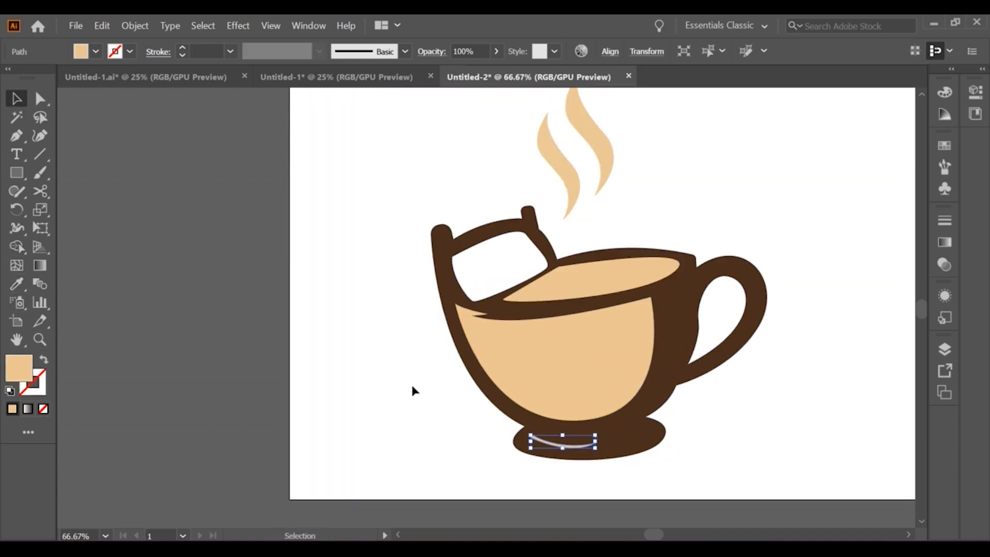
click(410, 382)
Delete the thin tan highlight curve on the cup's base.
scroll(410, 382, down, 1)
scroll(449, 448, up, 3)
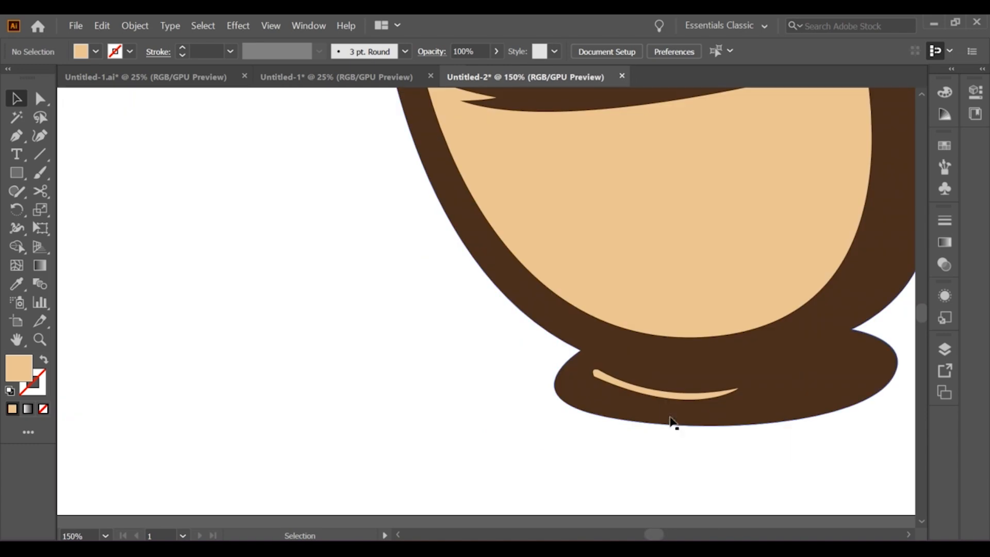
drag(665, 419, 593, 411)
click(603, 397)
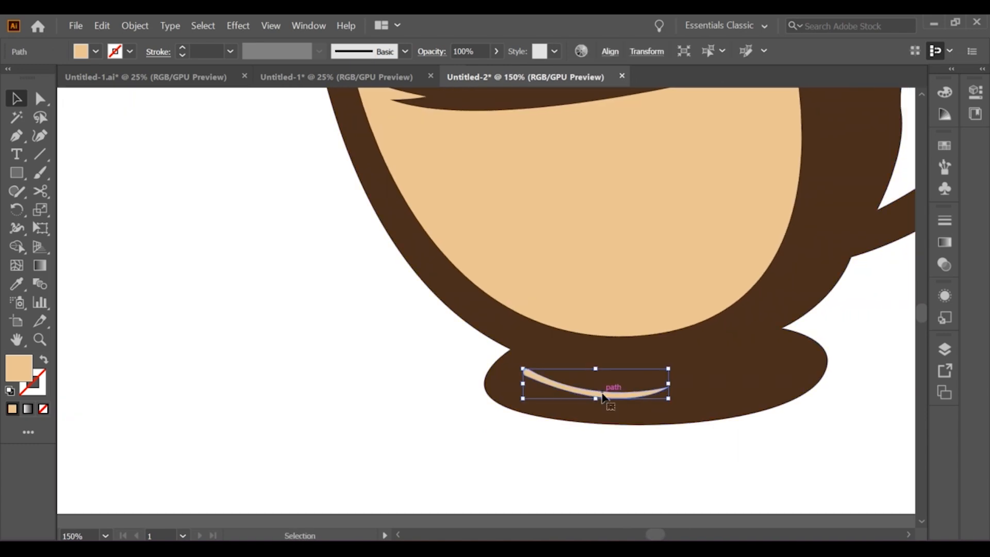
key(Delete)
Draw a new curved highlight line along the base's lower-left edge with the Pen tool, using a tan stroke and no fill.
key(p)
click(503, 384)
drag(635, 409, 715, 404)
click(45, 361)
key(v)
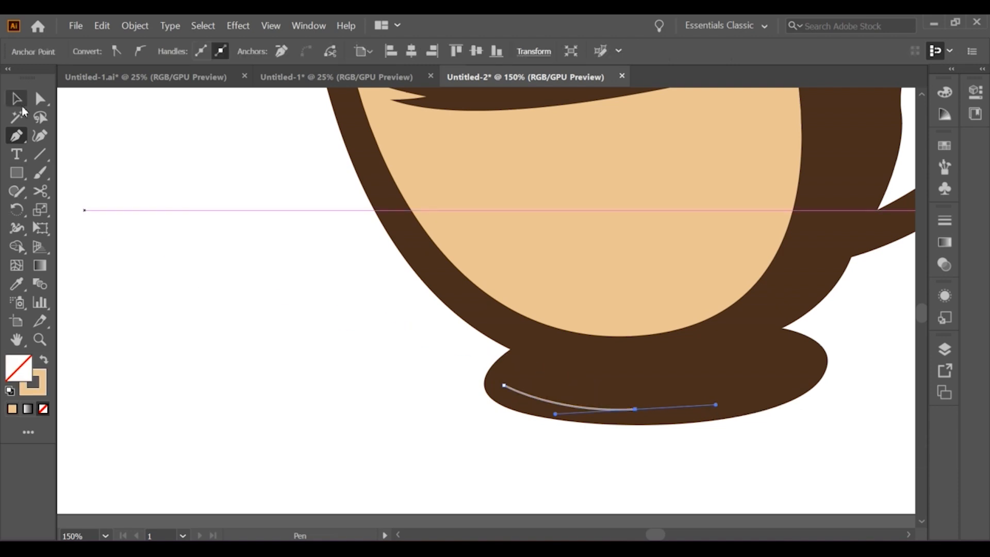
Thicken the base highlight's stroke and apply a width profile that tapers to a point at its right end.
click(542, 397)
click(182, 48)
click(181, 48)
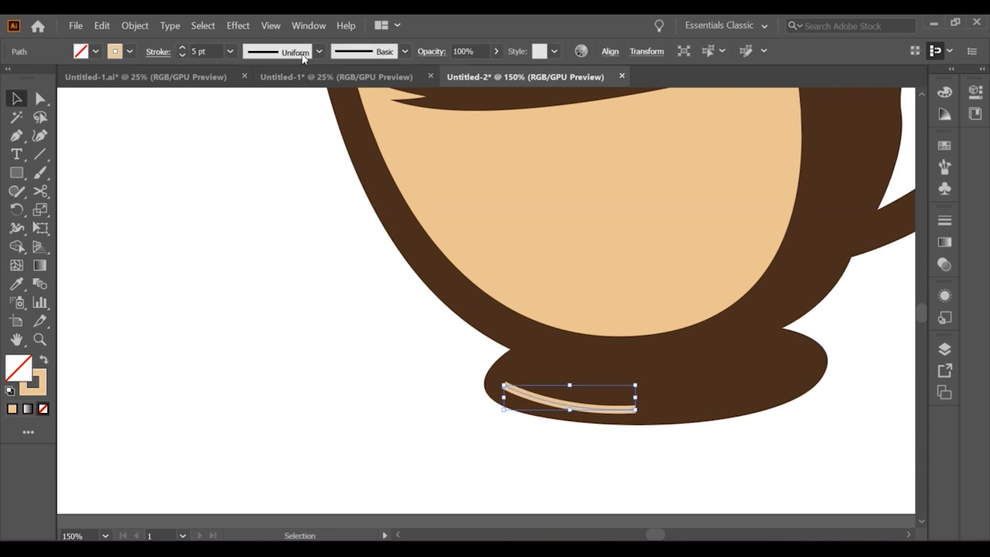
click(319, 51)
click(273, 173)
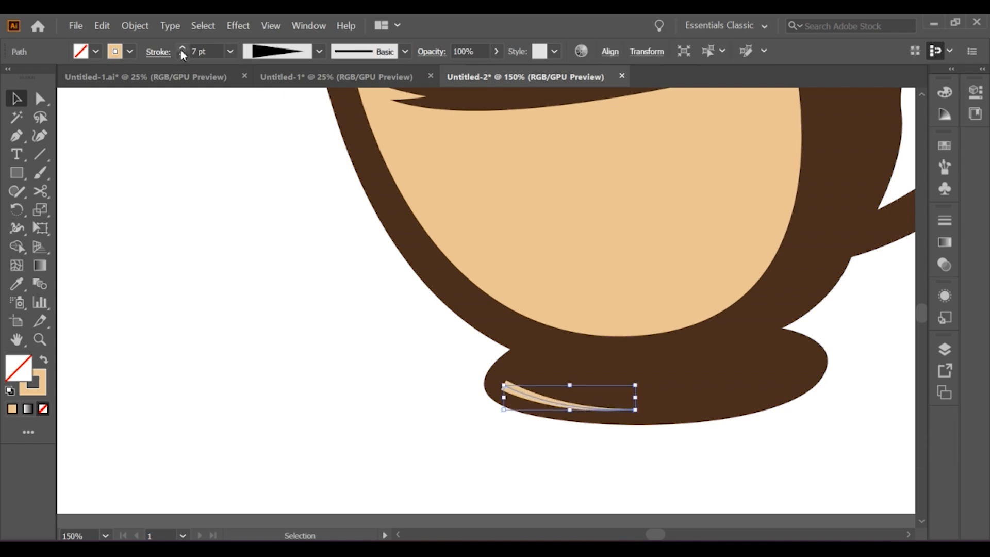
click(181, 48)
Expand the appearance of the tapered base highlight into a filled shape.
scroll(549, 399, up, 1)
click(135, 25)
click(154, 186)
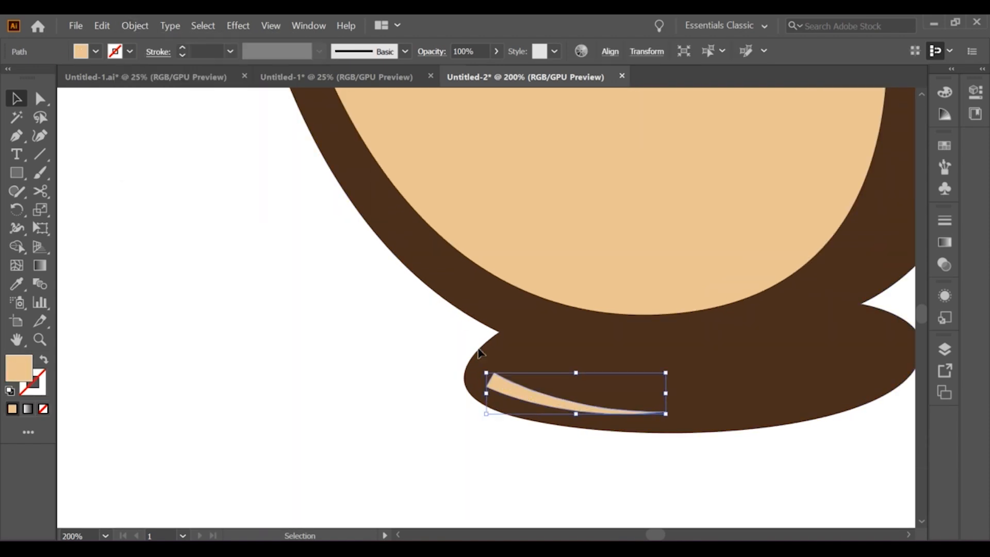
Round the corners at the blunt left end of the base highlight to about 2.6 px and deselect it.
scroll(482, 354, up, 1)
key(a)
click(422, 386)
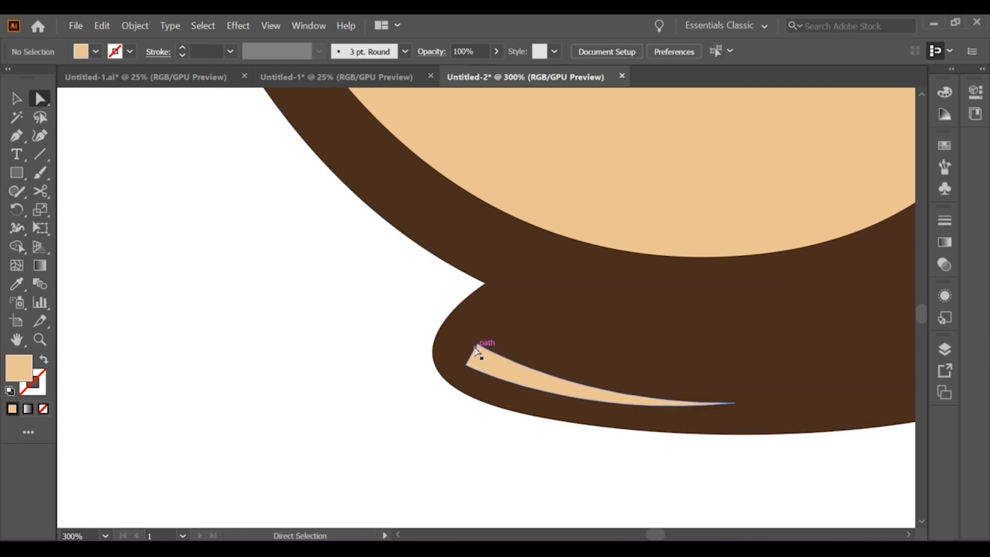
click(477, 361)
drag(480, 354, 462, 344)
click(342, 354)
scroll(481, 375, up, 2)
click(475, 343)
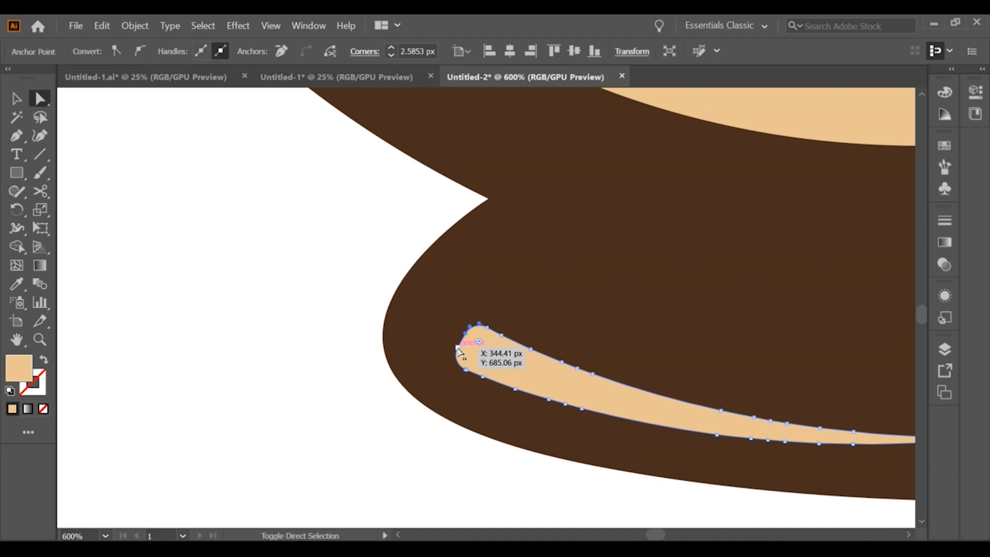
click(336, 334)
Bow out the headboard's outer right edge between the post and the cup rim to smooth its curve, and deselect it.
scroll(325, 330, down, 6)
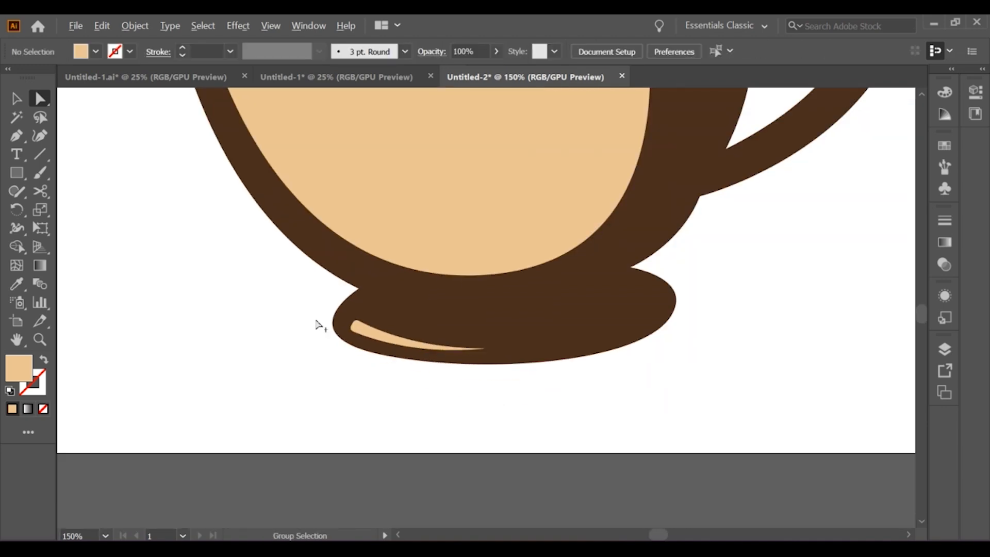
scroll(536, 355, down, 1)
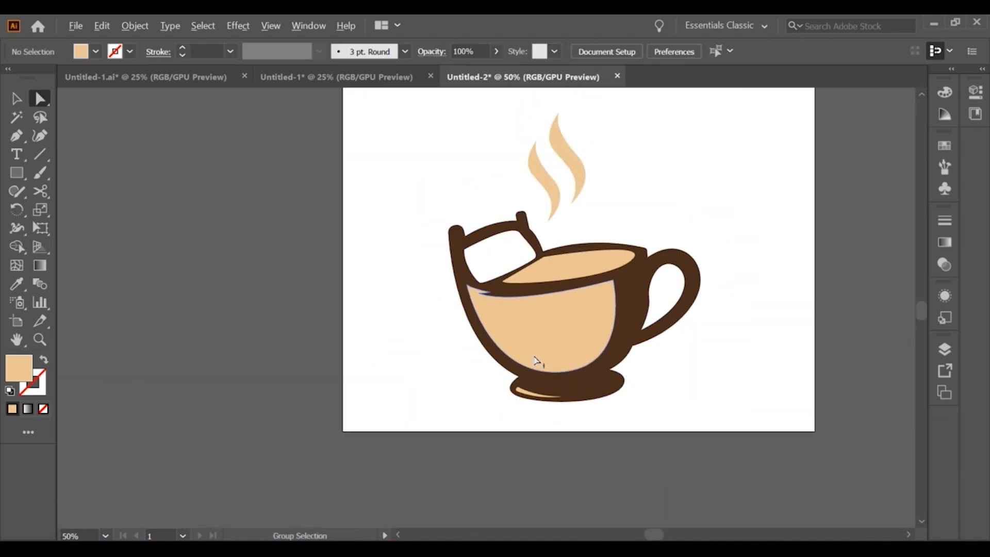
scroll(521, 222, up, 3)
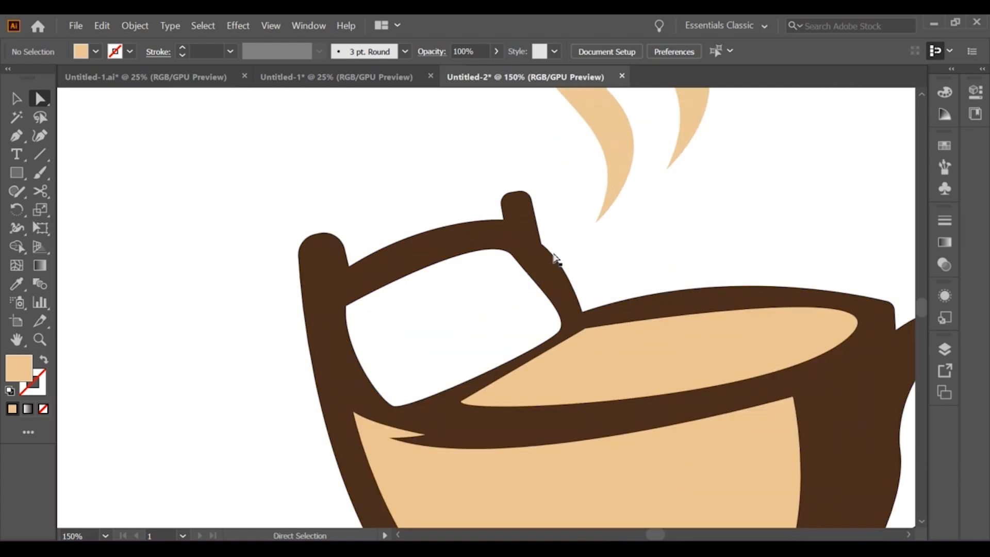
click(554, 259)
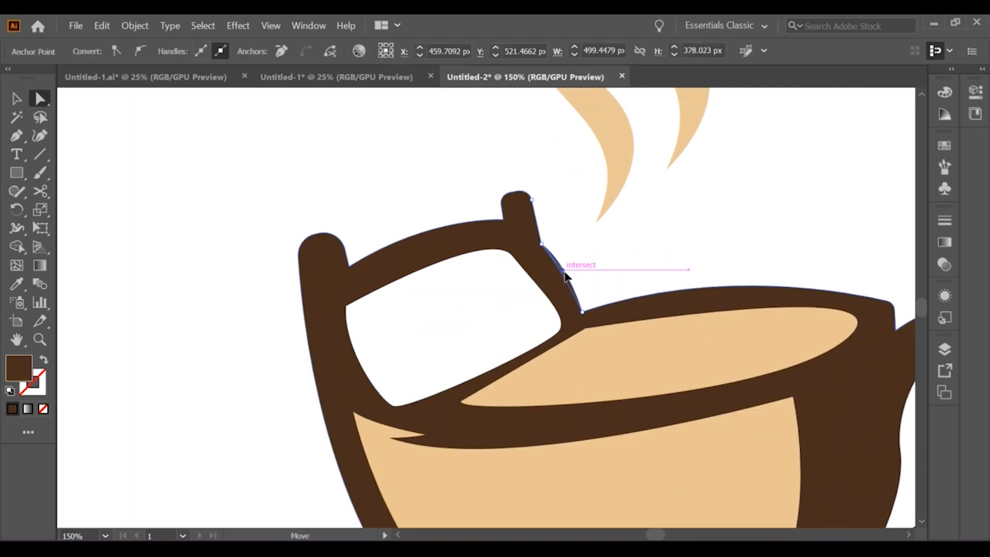
click(586, 273)
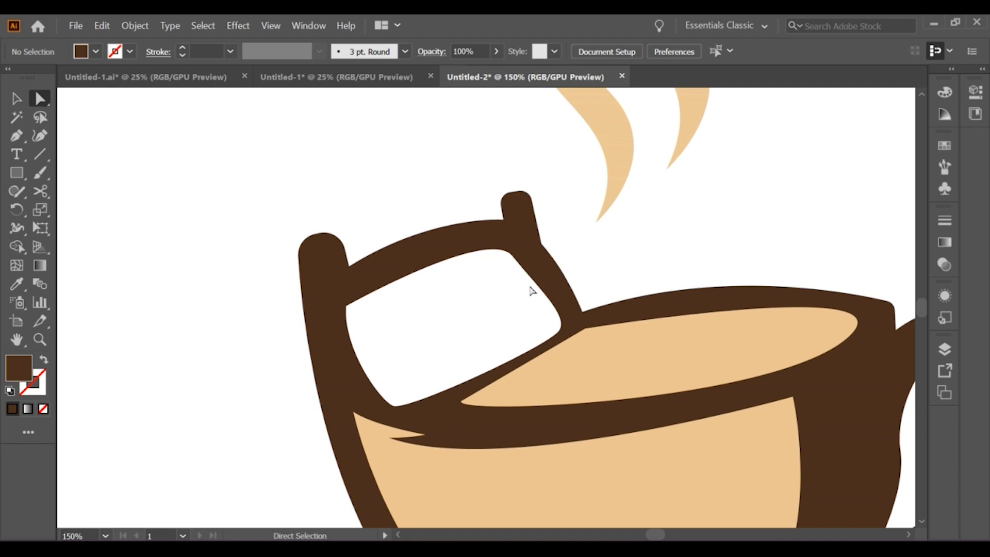
Refine the right edge of the headboard opening by adjusting its upper-right anchor and curve handles, and deselect it.
click(520, 268)
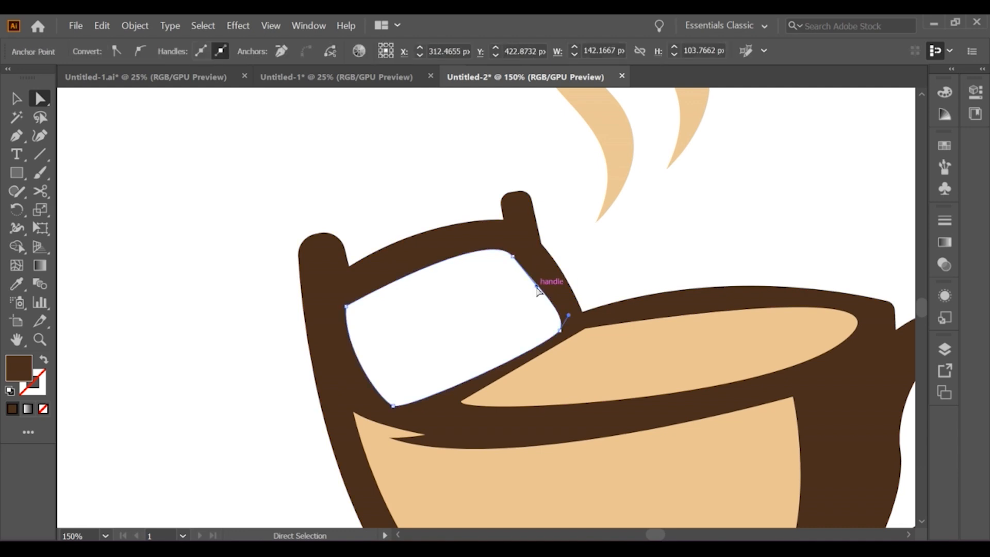
key(ctrl+shift+a)
click(538, 278)
scroll(518, 266, up, 2)
click(515, 249)
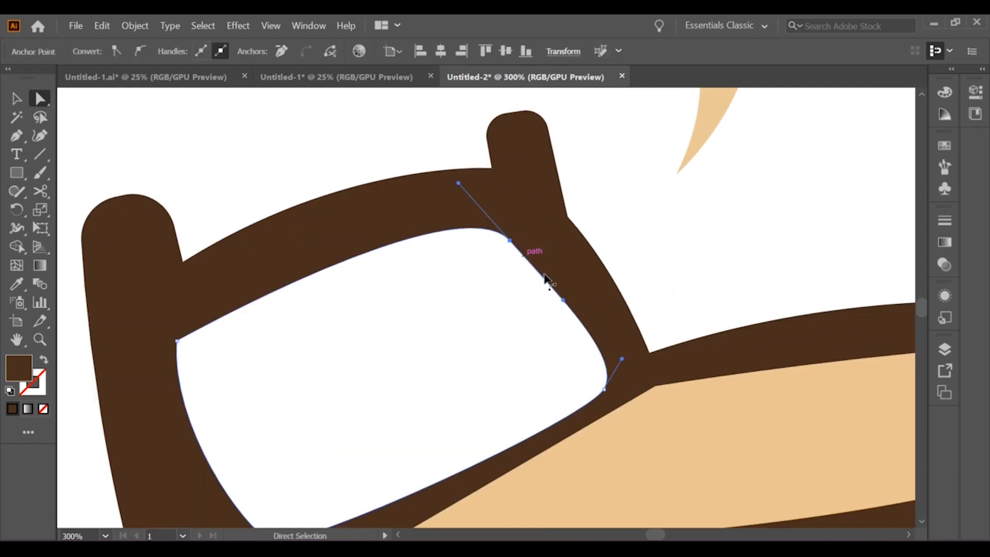
scroll(551, 325, down, 4)
key(ctrl+shift+a)
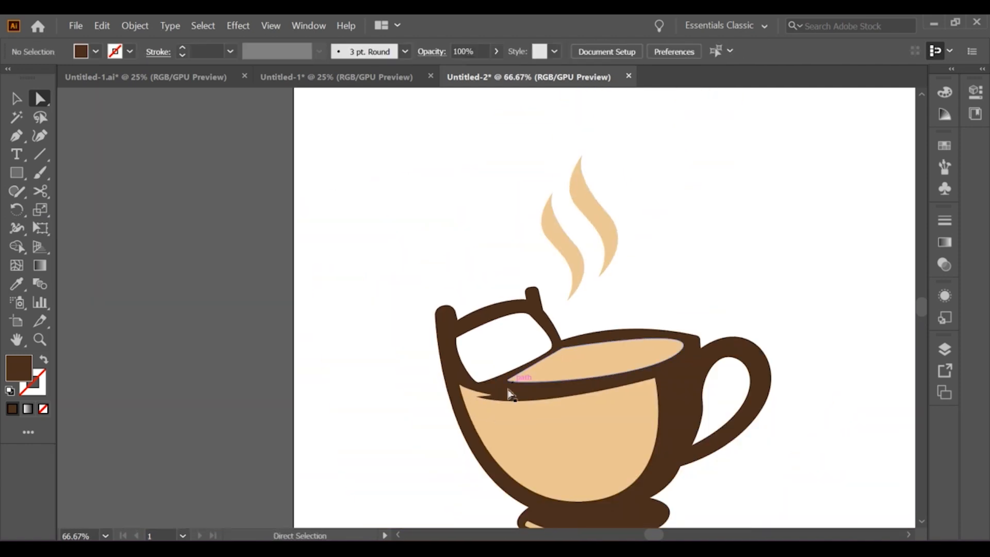
Reshape the tan rim opening by moving its left tip slightly outward and its upper-left corner slightly down.
click(534, 360)
scroll(534, 361, up, 2)
scroll(685, 335, down, 3)
key(ctrl+shift+a)
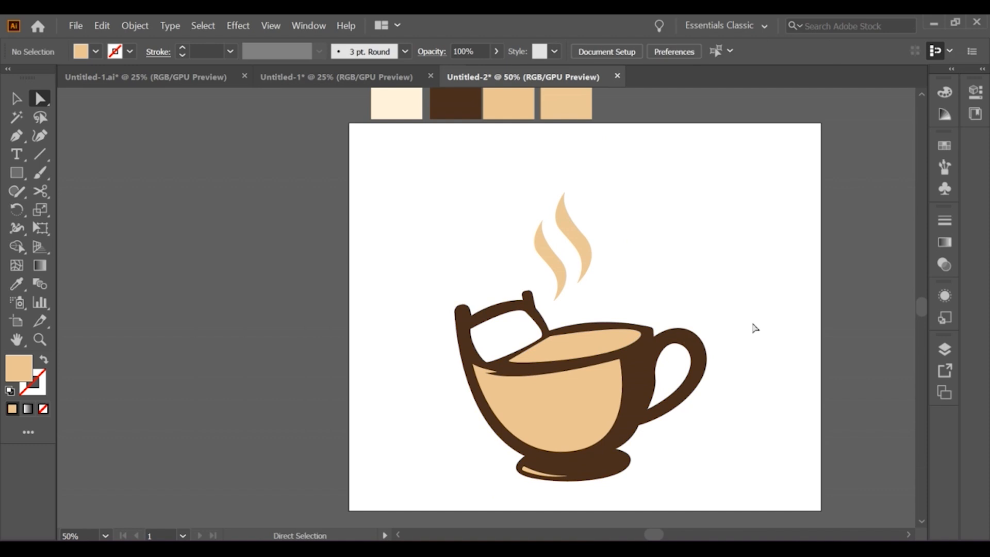
scroll(512, 371, up, 4)
click(495, 343)
drag(495, 344, 485, 339)
drag(662, 248, 663, 254)
drag(487, 344, 489, 342)
scroll(297, 348, down, 3)
click(298, 349)
Draw a closed crescent highlight from the notch down the left side of the cup's inner body with the Pen tool.
scroll(516, 402, up, 3)
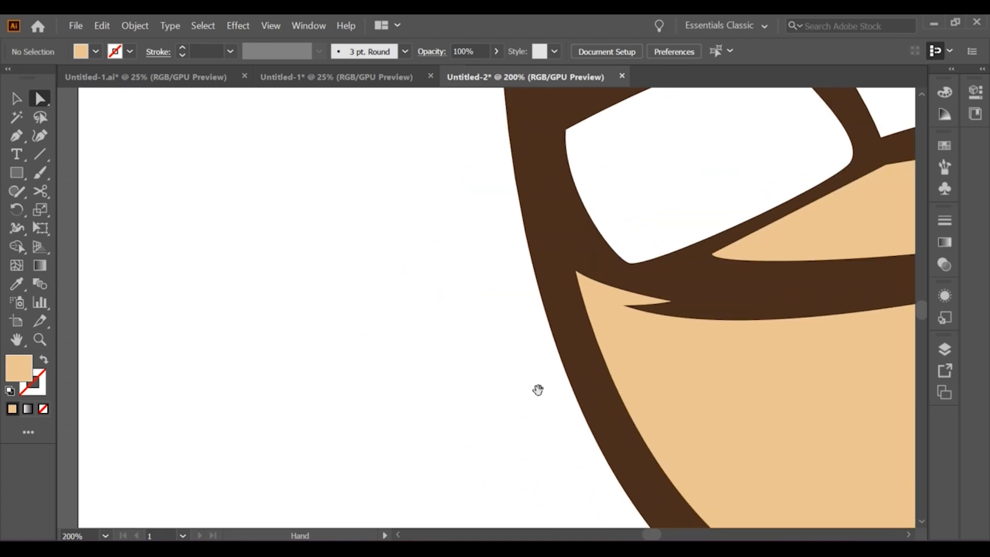
drag(537, 390, 436, 306)
scroll(201, 263, down, 1)
key(p)
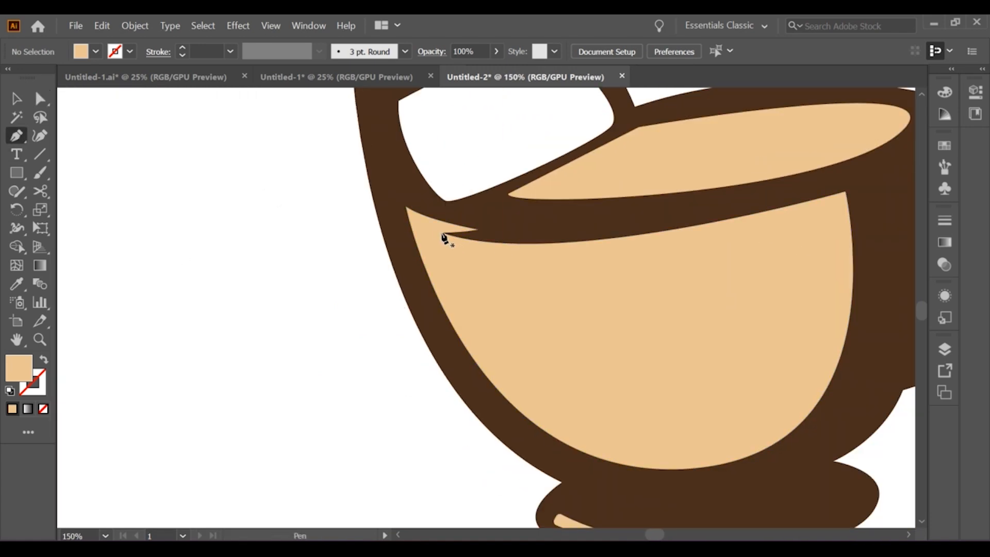
drag(482, 230, 405, 222)
key(ctrl+plus)
key(ctrl+plus)
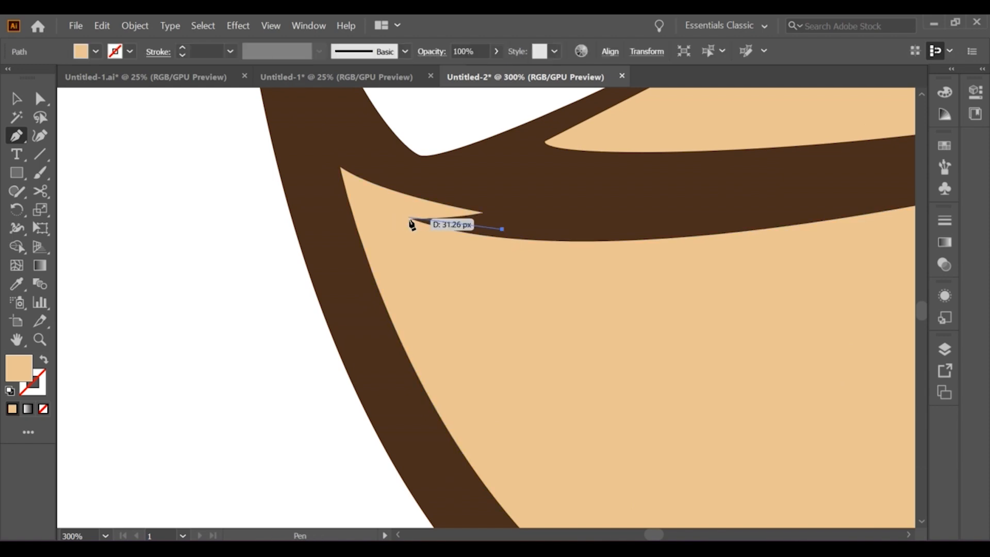
click(410, 220)
scroll(442, 239, down, 1)
scroll(442, 238, up, 1)
scroll(531, 372, down, 2)
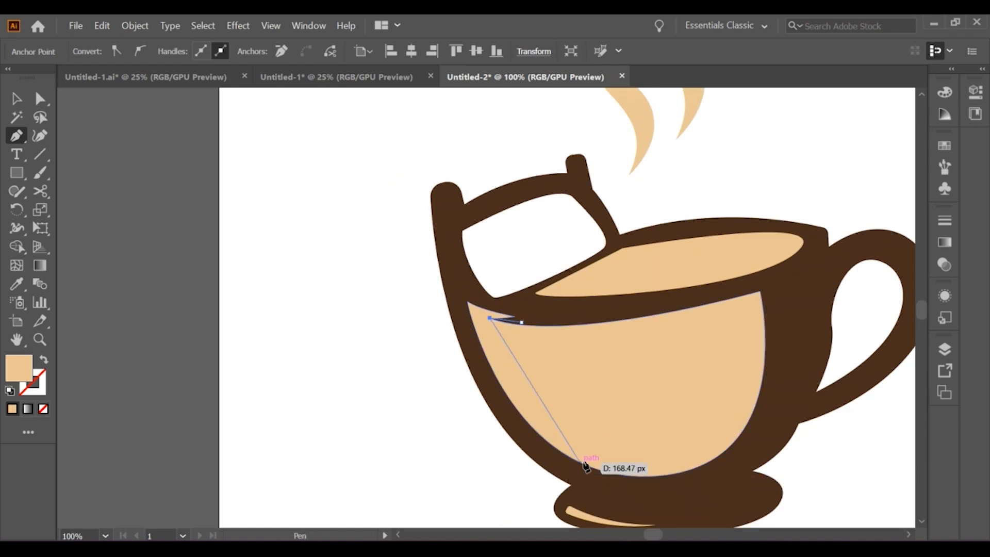
drag(622, 468, 703, 477)
drag(647, 490, 391, 200)
drag(471, 352, 471, 353)
drag(455, 295, 461, 287)
drag(531, 313, 528, 325)
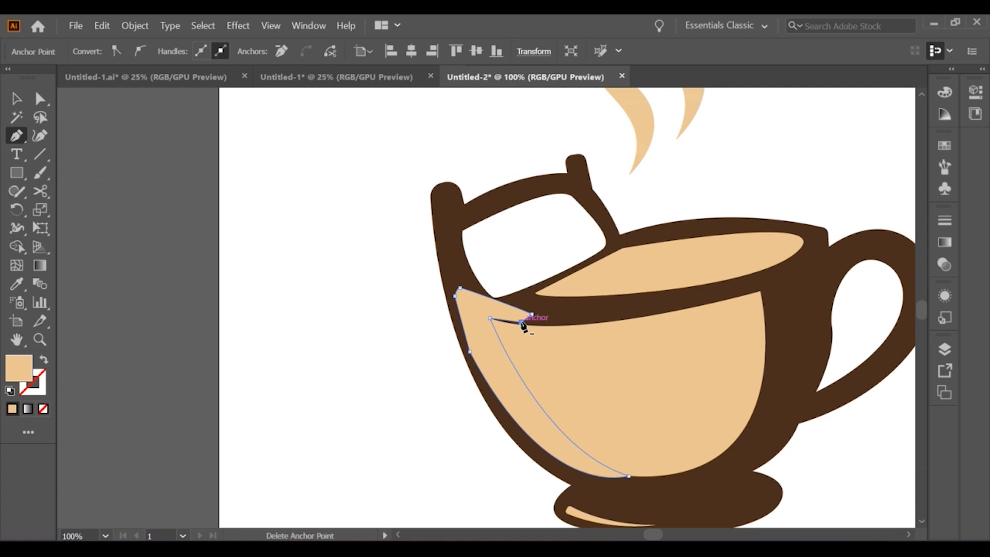
Fill the crescent highlight with the cream swatch colour using the Eyedropper.
key(ctrl+minus)
key(ctrl+minus)
click(17, 284)
key(ctrl+minus)
key(ctrl+minus)
click(417, 153)
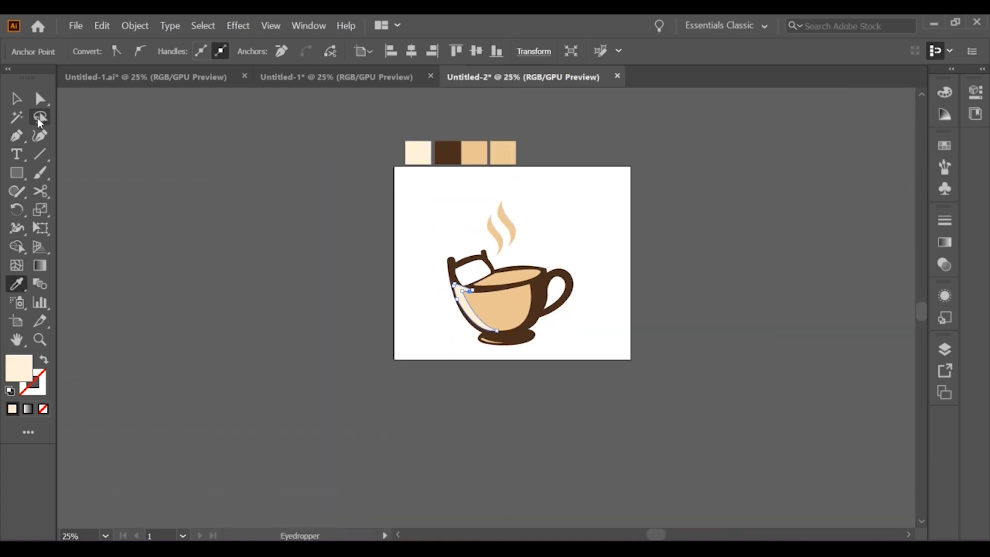
Try to change the stacking order of the cream crescent highlight relative to the cup's outline.
key(v)
key(ctrl+plus)
key(ctrl+plus)
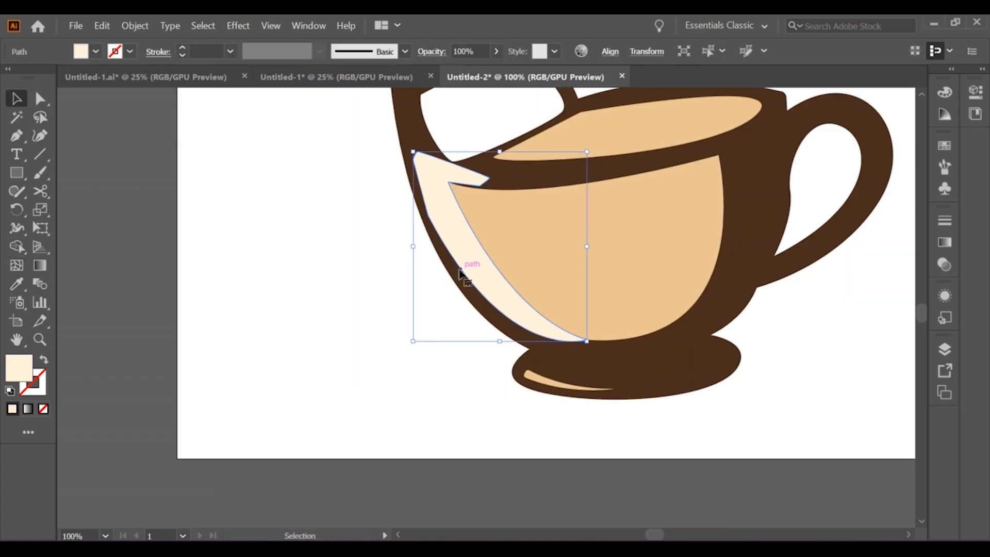
right_click(420, 190)
mouse_move(496, 396)
click(566, 425)
Select the lower tip anchor of the cream crescent highlight and discard the shape.
key(a)
key(v)
key(ctrl+plus)
key(ctrl+minus)
key(ctrl+plus)
key(a)
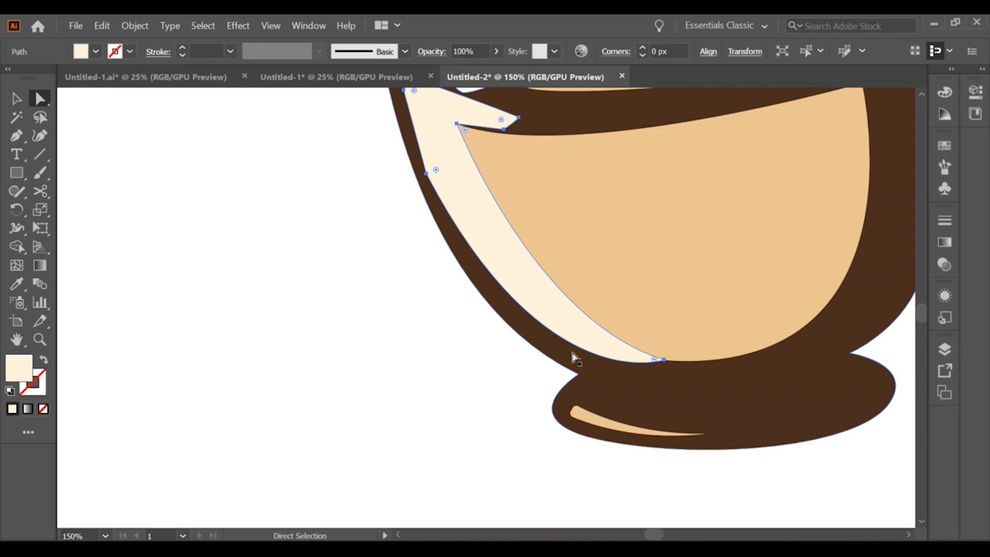
click(664, 361)
drag(543, 401, 527, 371)
Start a new cream crescent highlight with the Pen tool, curving from the notch to the cup body's base and back up its outer edge.
scroll(556, 376, up, 5)
scroll(557, 376, left, 2)
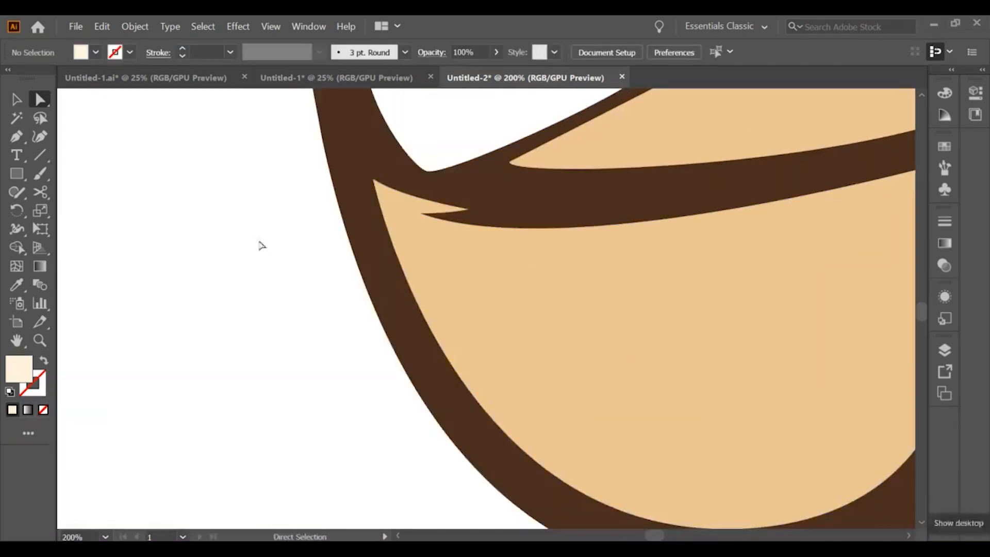
scroll(522, 250, up, 1)
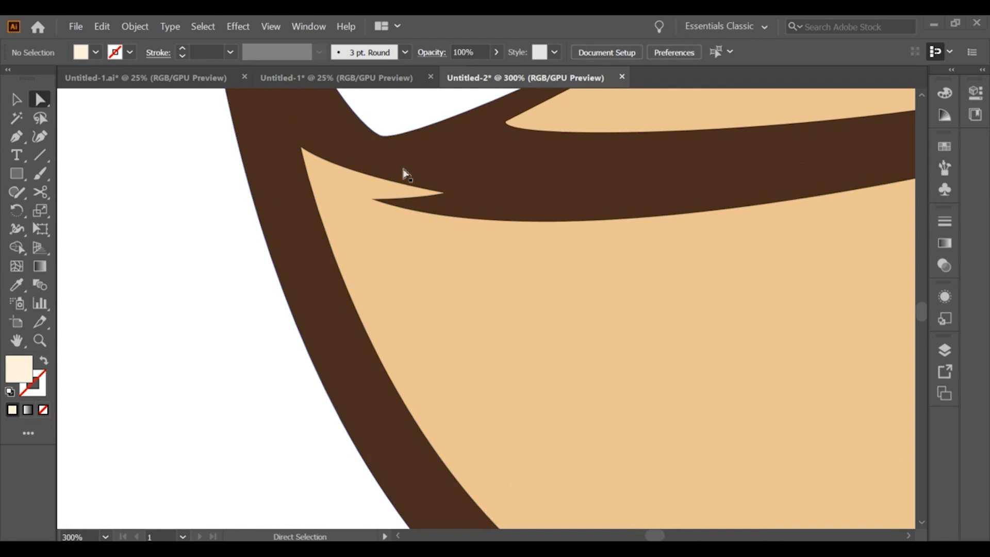
click(15, 138)
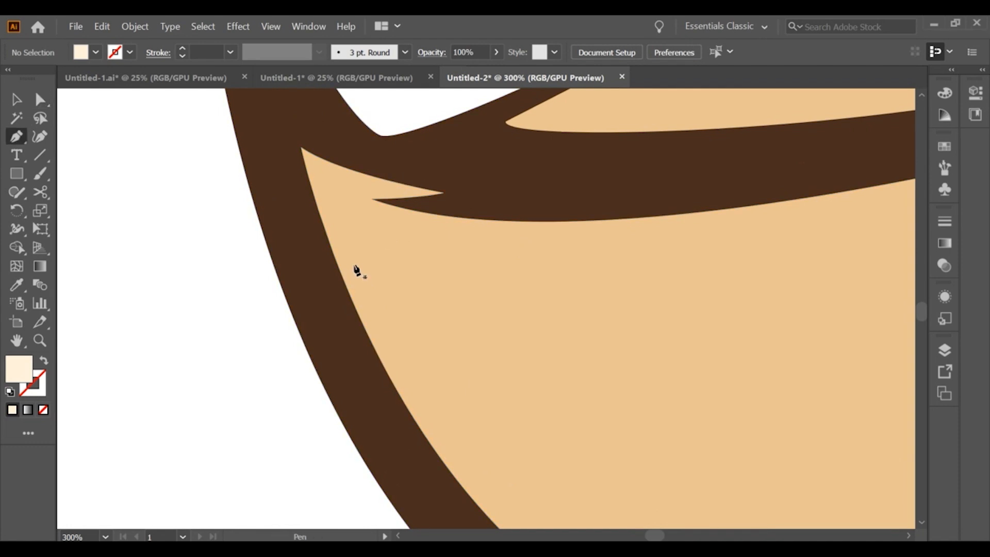
click(387, 204)
scroll(408, 240, down, 2)
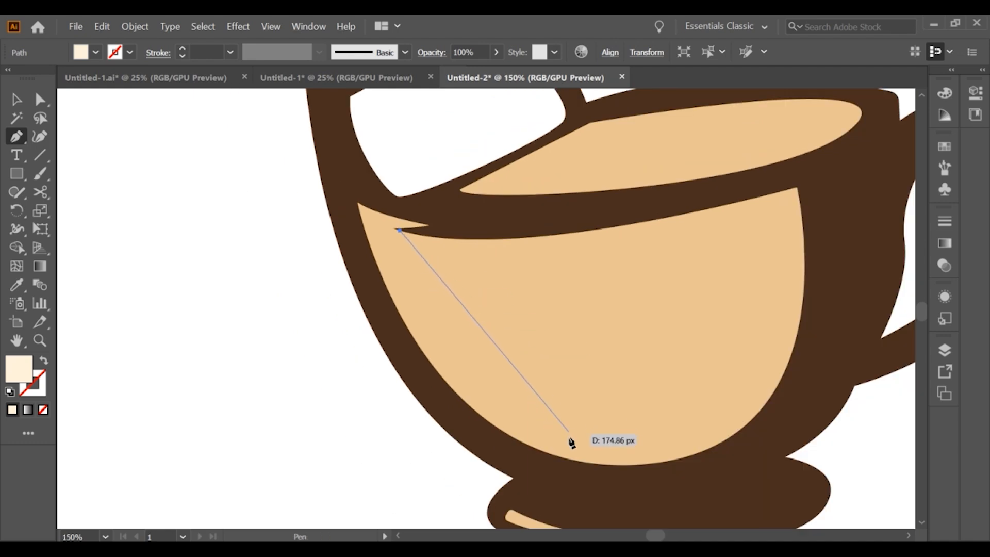
drag(585, 463, 709, 505)
click(585, 462)
drag(438, 373, 364, 288)
click(400, 230)
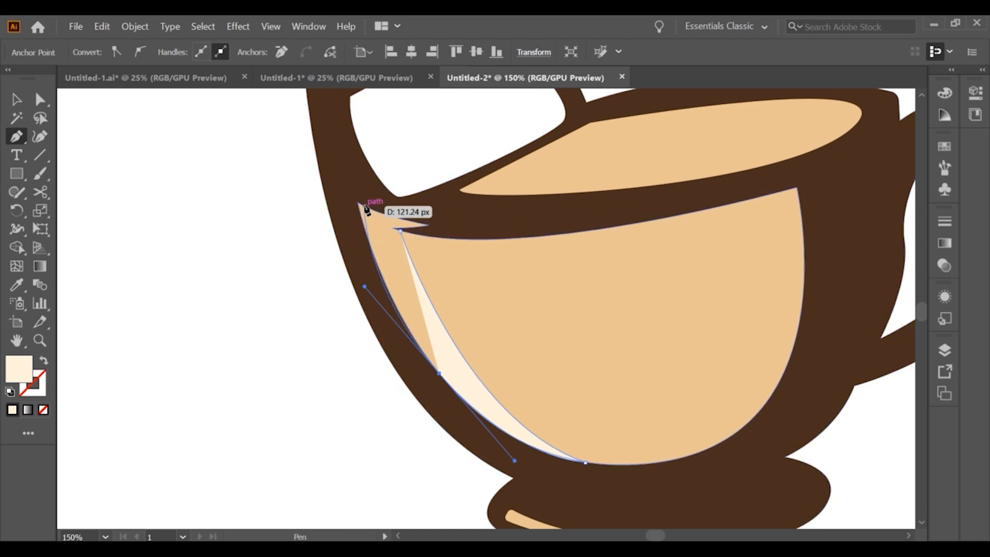
Finish the crescent highlight through the body's upper corner and notch tip, close the path and deselect it.
scroll(360, 209, up, 1)
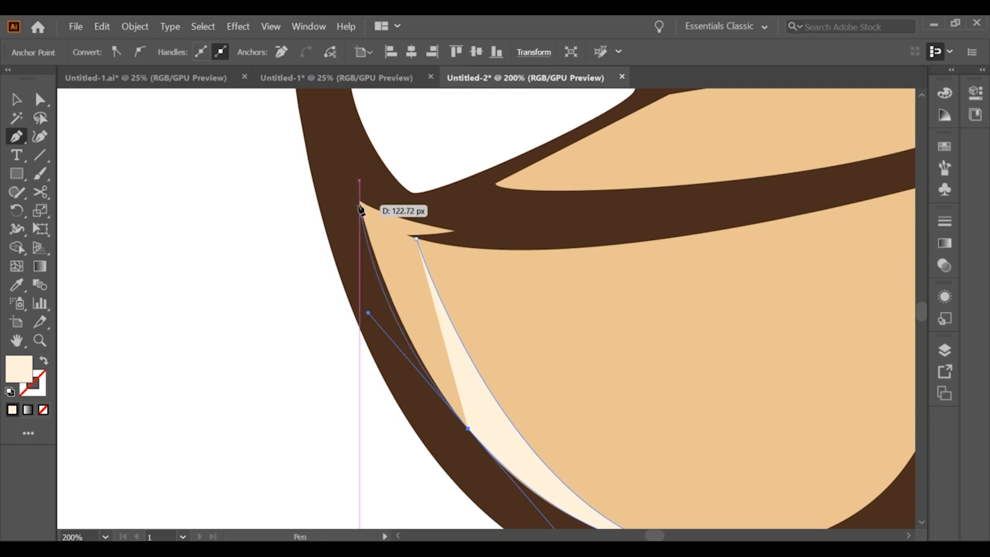
click(360, 202)
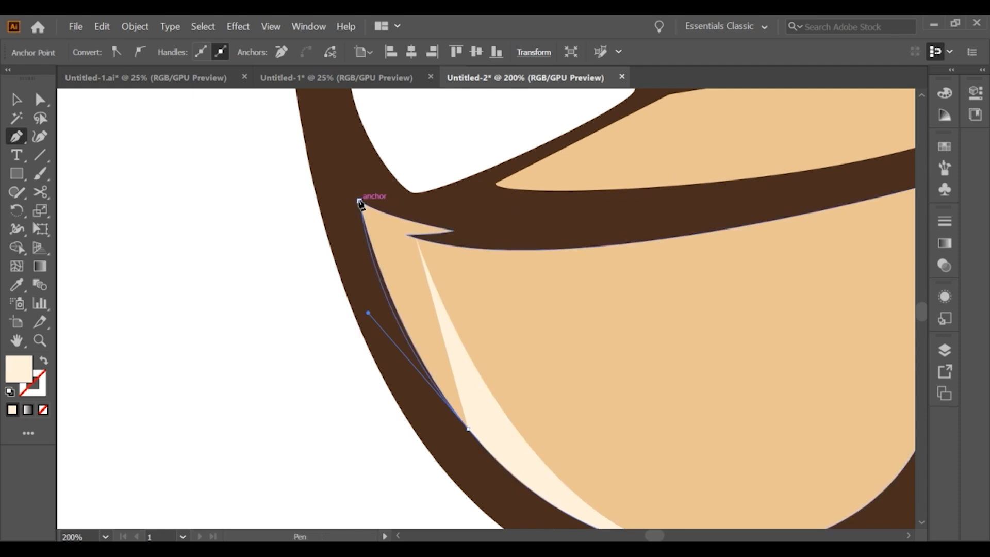
drag(455, 231, 473, 235)
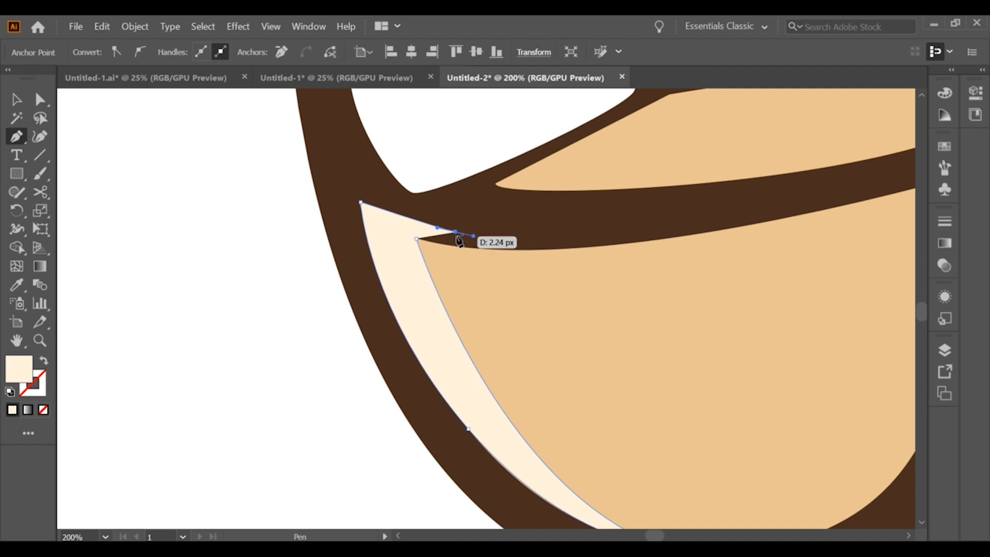
click(416, 238)
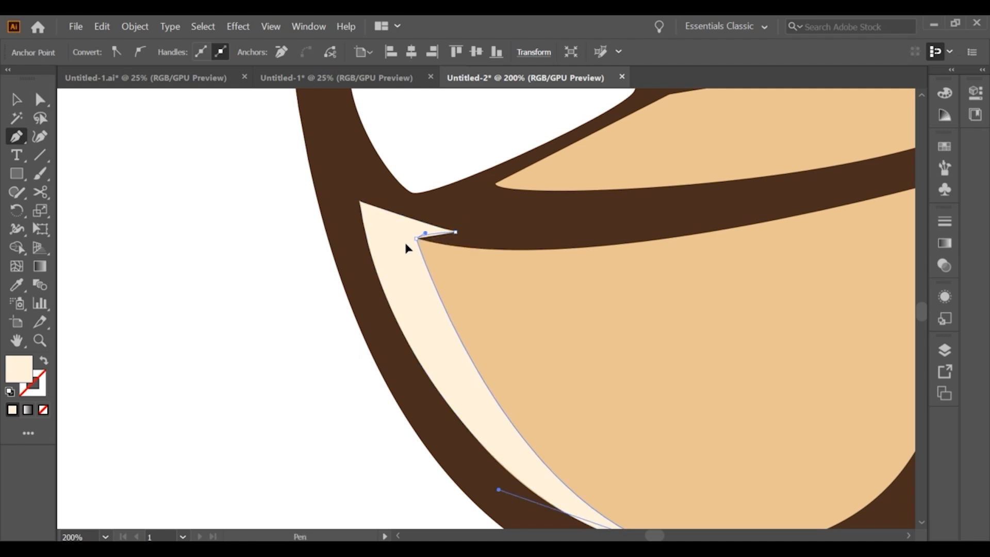
click(16, 99)
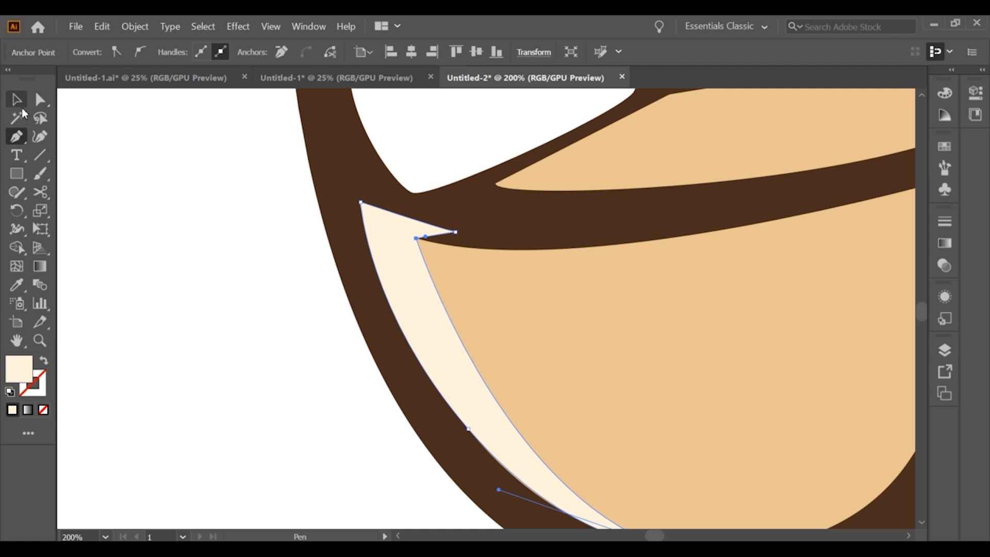
click(257, 251)
Examine the new crescent highlight against the whole cup with the highlight selected.
key(ctrl+minus)
key(ctrl+minus)
key(ctrl+minus)
key(ctrl+minus)
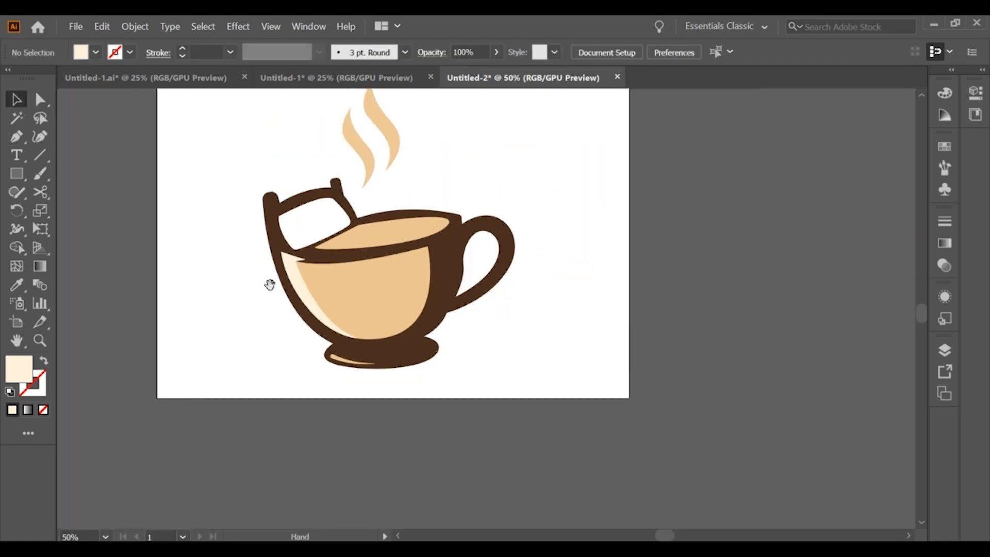
scroll(335, 299, left, 5)
scroll(410, 311, up, 1)
click(440, 282)
key(a)
key(v)
key(a)
key(v)
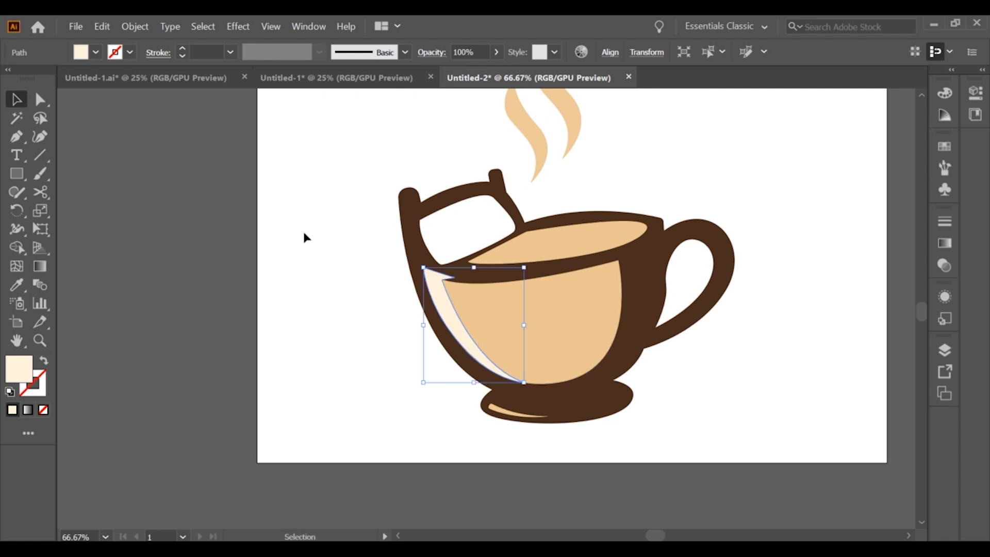
Try to bring the cup's tan inner body to the front of the stacking order.
click(355, 295)
scroll(355, 296, up, 1)
click(463, 249)
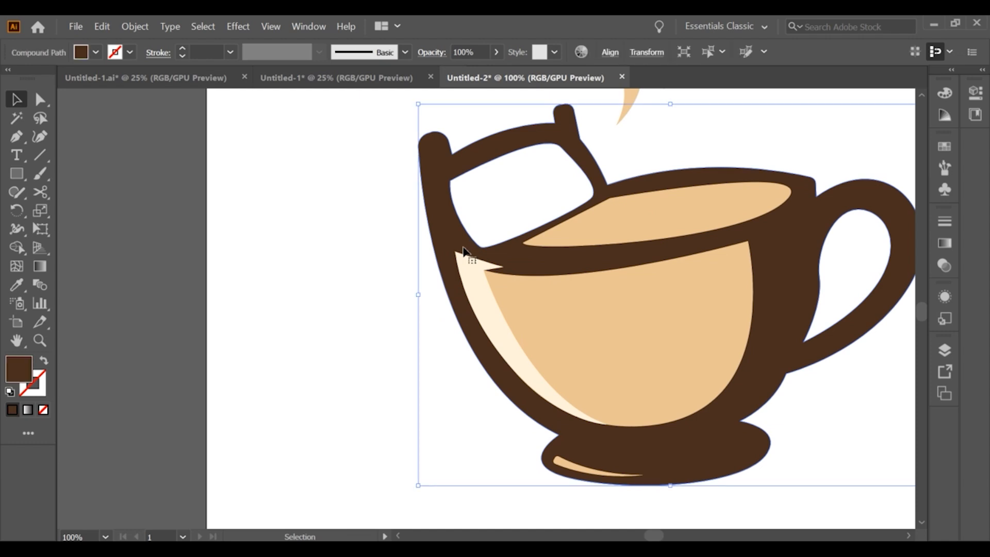
click(544, 318)
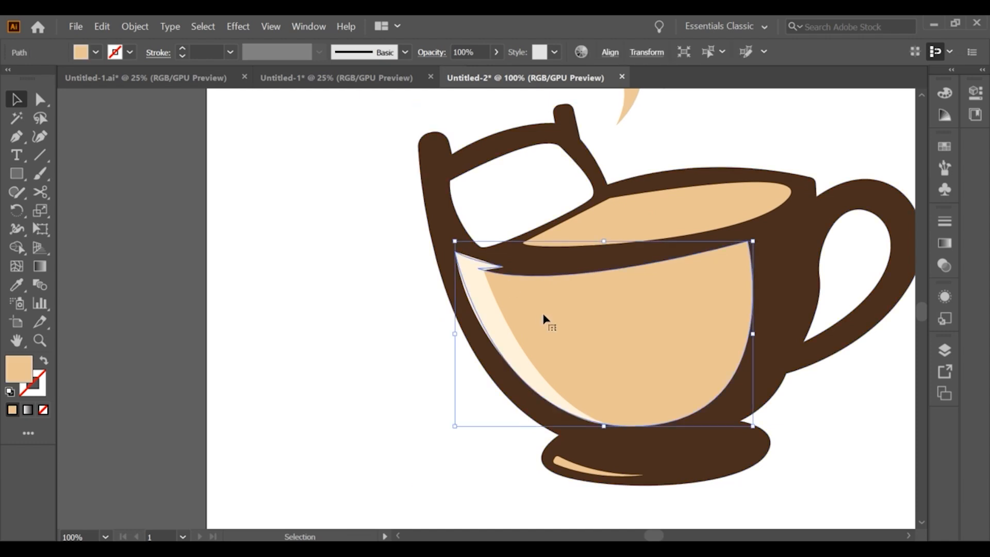
key(a)
key(ctrl+shift+bracketright)
key(v)
key(ctrl+z)
Copy the cream crescent highlight and paste the duplicate in place.
click(341, 331)
scroll(430, 337, up, 1)
click(512, 263)
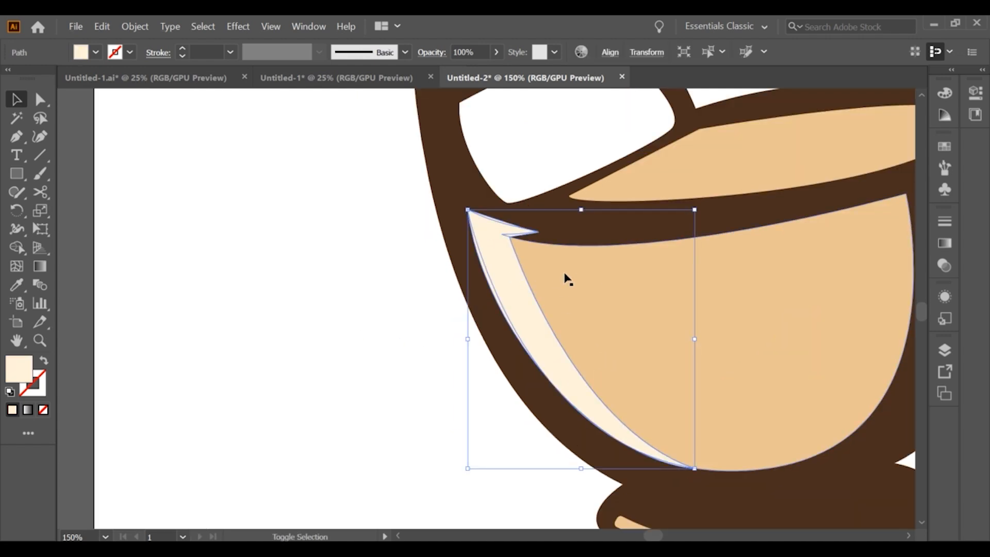
click(410, 270)
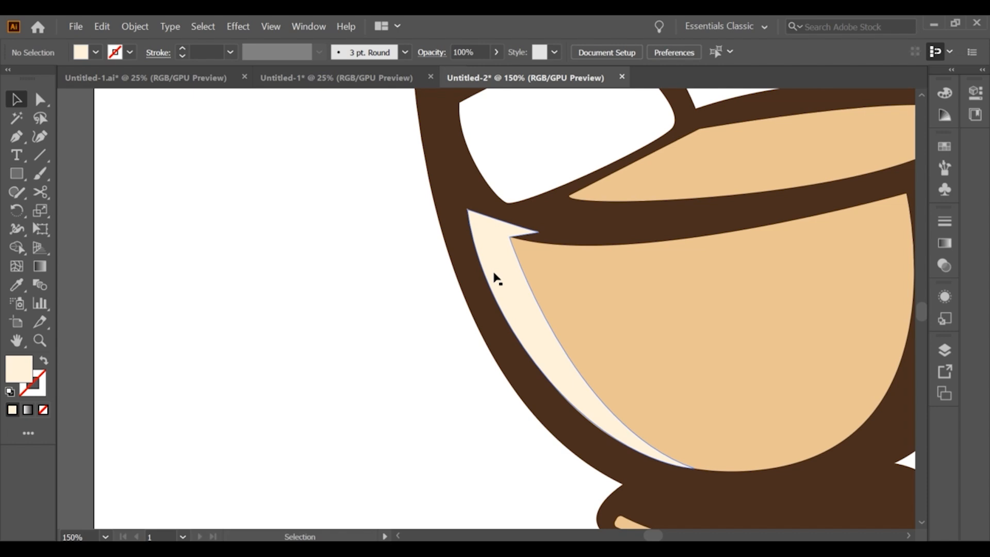
click(529, 308)
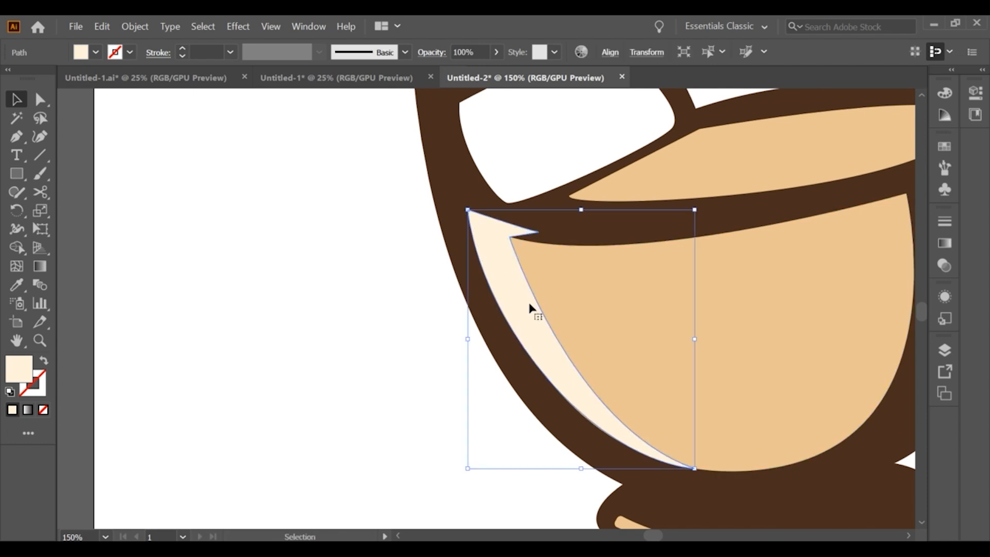
click(102, 26)
click(122, 88)
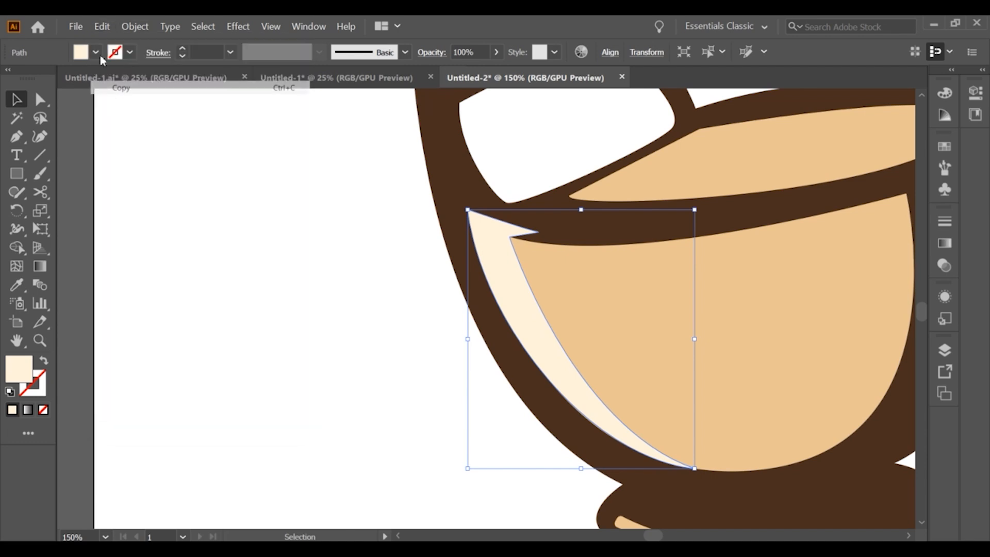
click(101, 26)
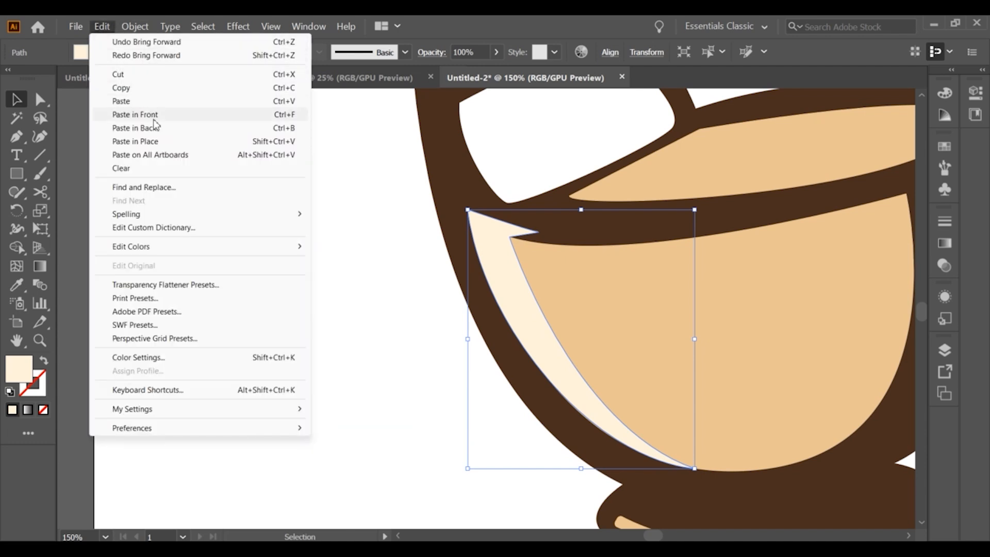
click(135, 141)
Try the Shape Builder on the crescent and inner body, and move one crescent copy out beside the cup.
click(532, 314)
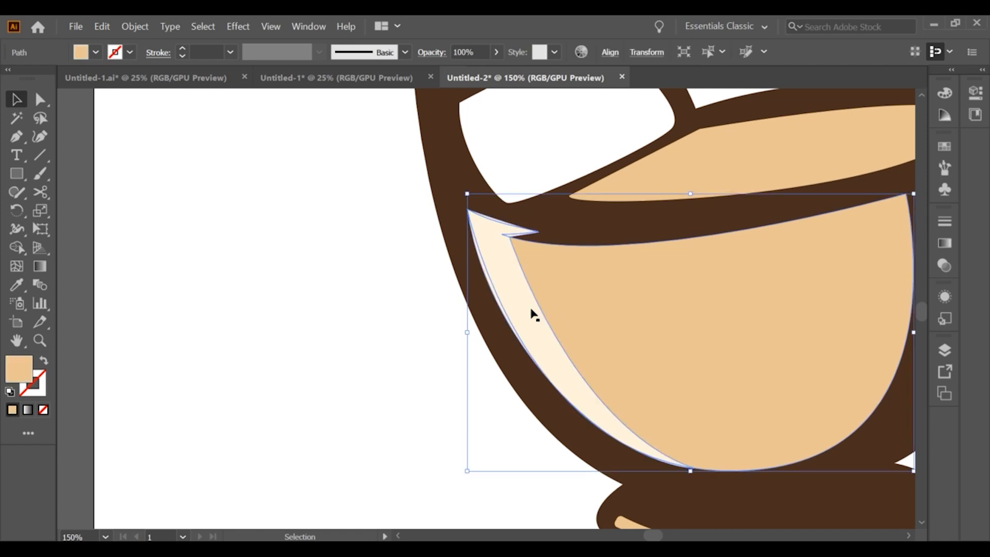
shift+click(530, 314)
click(17, 248)
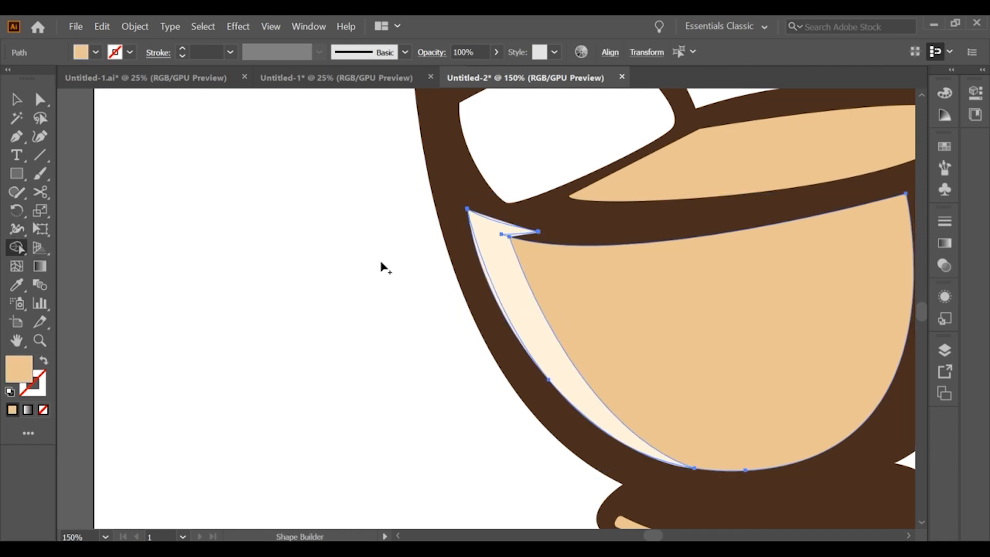
click(505, 258)
click(16, 99)
drag(495, 288, 321, 312)
Try to remove the crescent area from the cup's tan inner body with the Shape Builder.
click(518, 291)
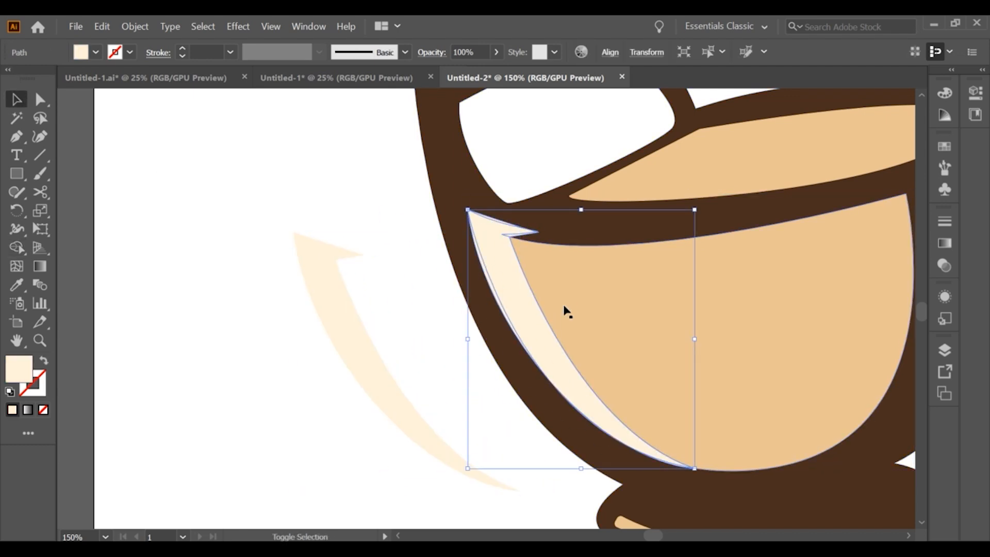
shift+click(562, 308)
scroll(460, 302, up, 1)
click(426, 292)
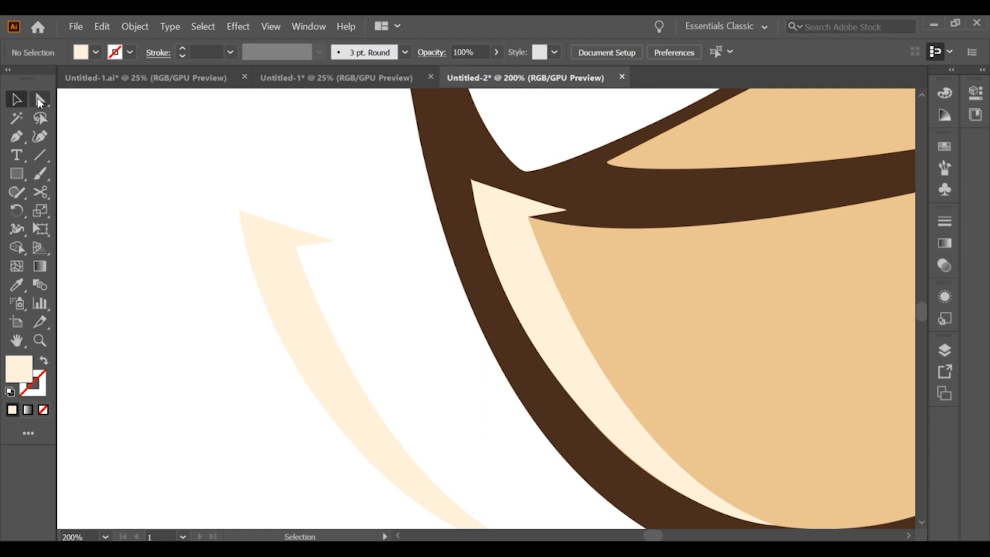
key(a)
click(520, 290)
click(590, 290)
shift+click(540, 289)
click(17, 247)
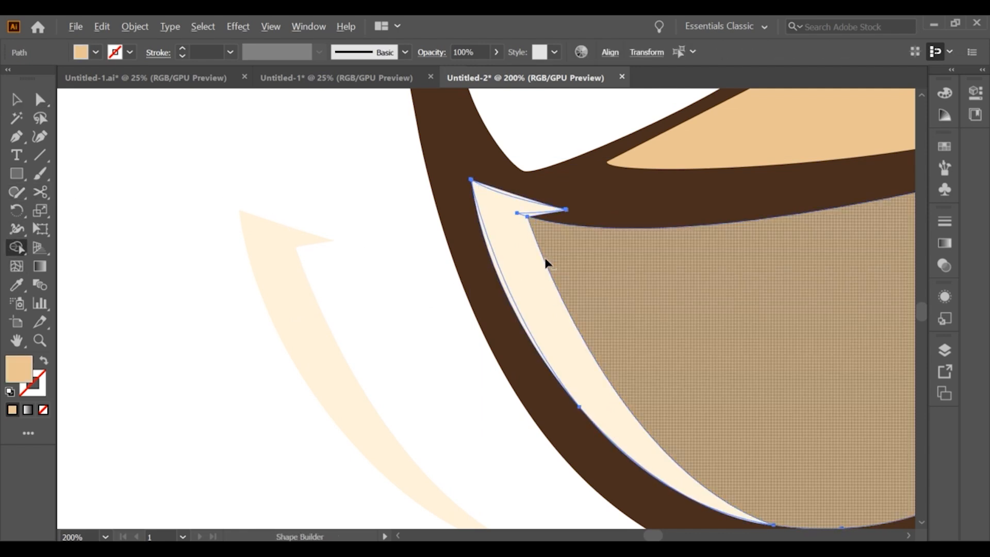
click(504, 281)
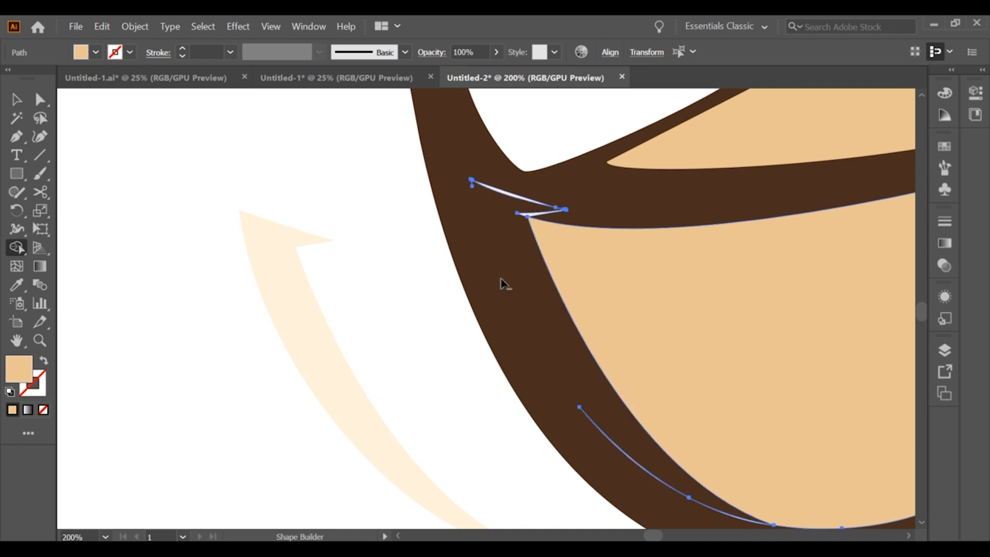
key(ctrl+z)
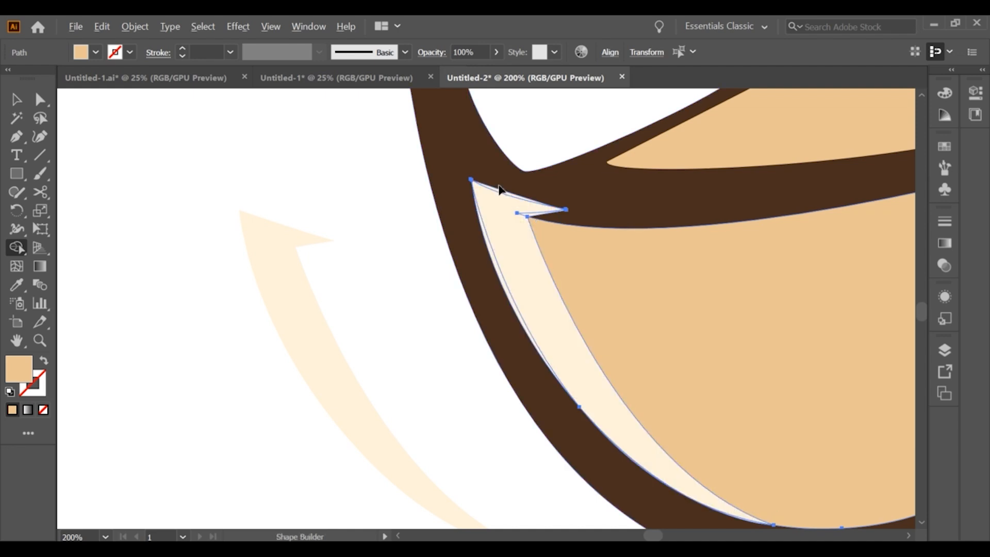
alt+click(494, 255)
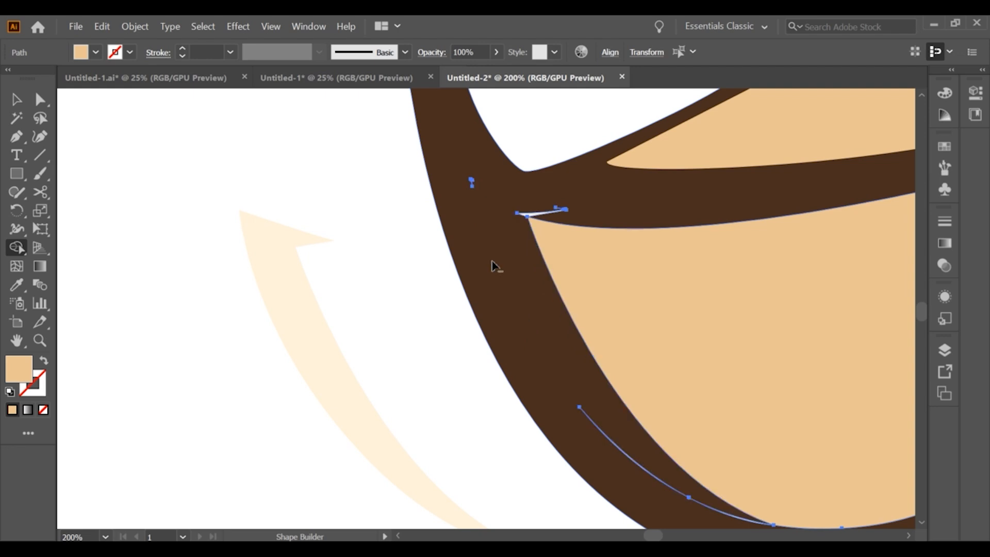
key(ctrl+z)
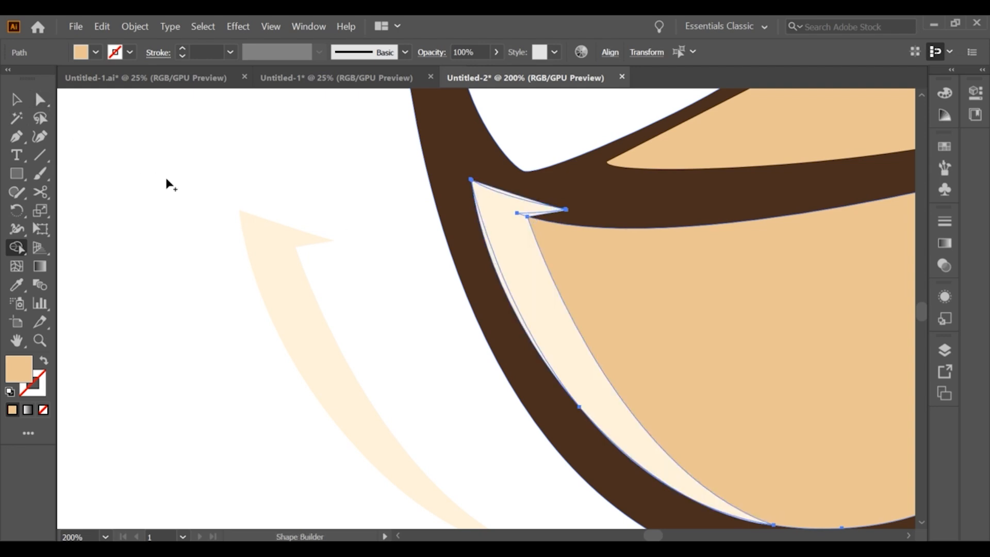
Cut the crescent area out of the cup artwork with the Shape Builder, using the outline, inner body and crescent together.
click(16, 99)
click(385, 206)
click(543, 287)
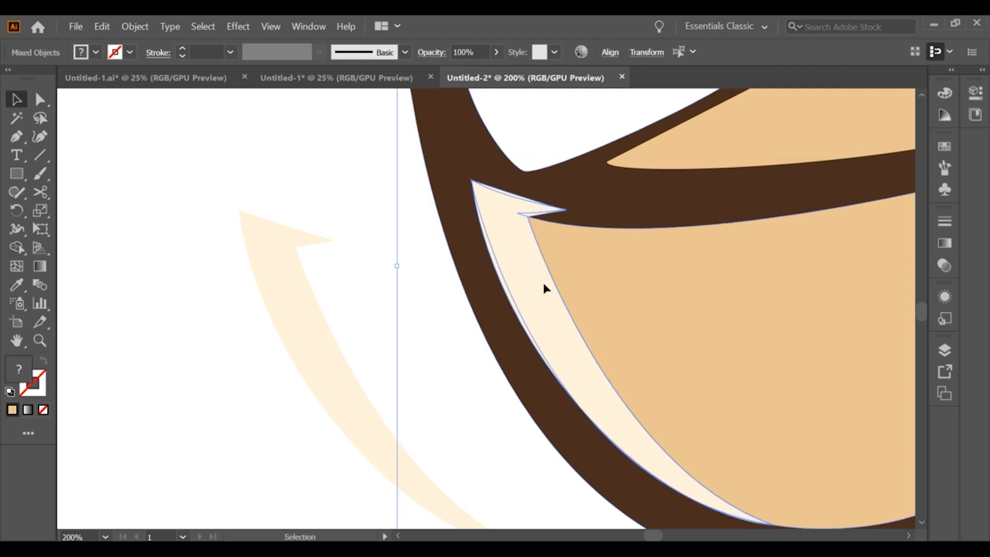
click(17, 247)
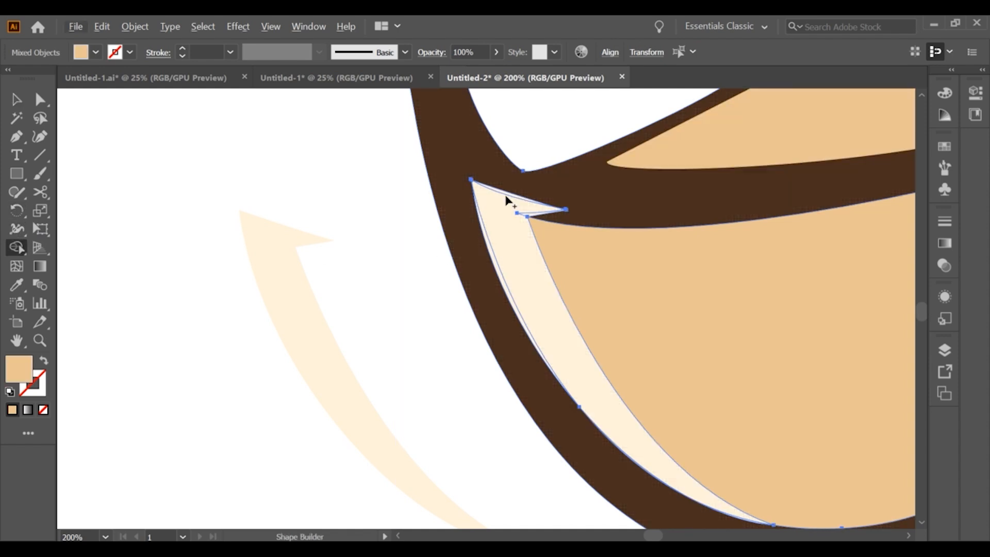
drag(507, 196, 508, 219)
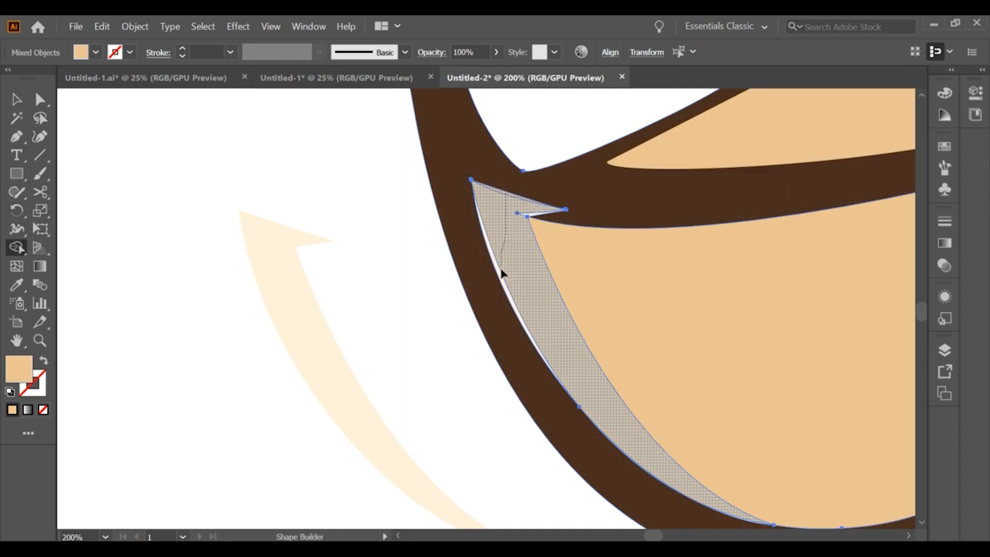
drag(501, 273, 503, 288)
key(v)
click(165, 135)
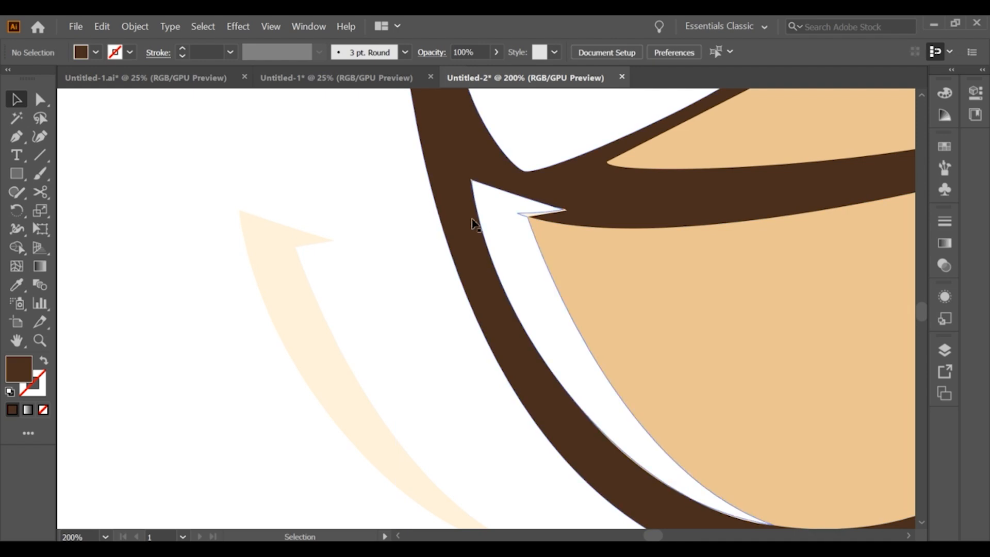
Delete the leftover sliver at the notch and the spare cream crescent beside the cup.
scroll(527, 216, up, 1)
click(527, 215)
key(Delete)
scroll(361, 216, down, 3)
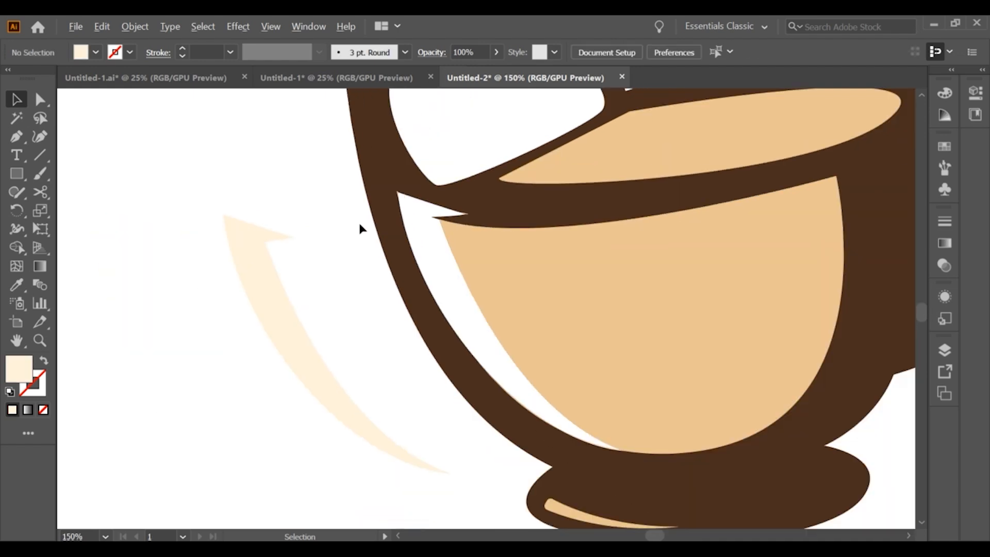
click(286, 257)
key(Delete)
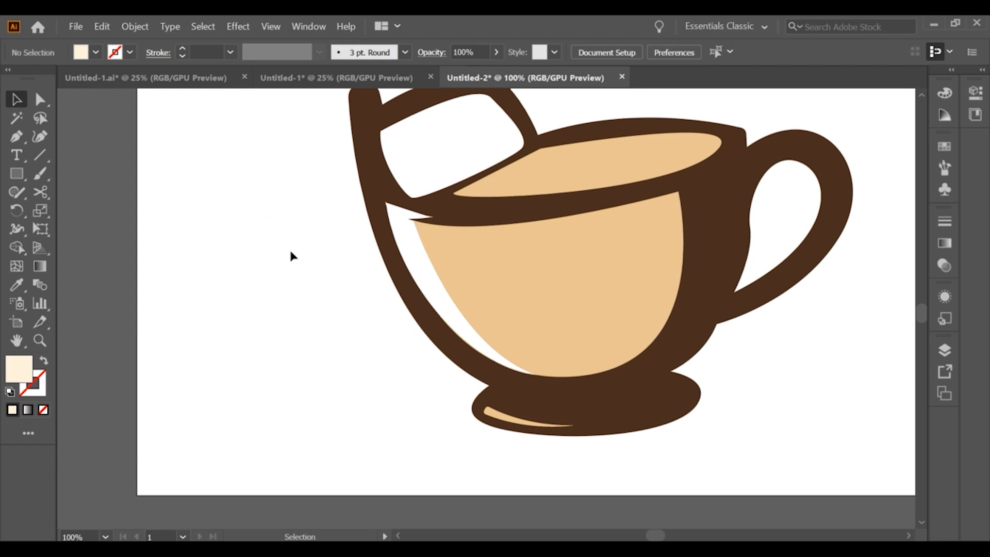
scroll(291, 256, down, 2)
drag(320, 274, 438, 386)
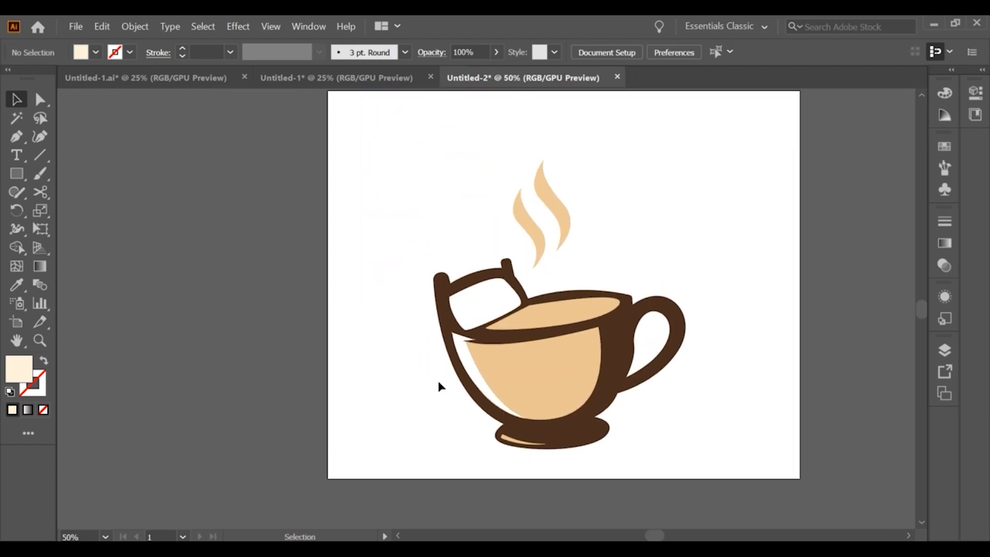
Cover the whole artboard with a borderless cream rectangle and arrange it behind the cup artwork.
scroll(437, 379, up, 1)
scroll(436, 378, down, 1)
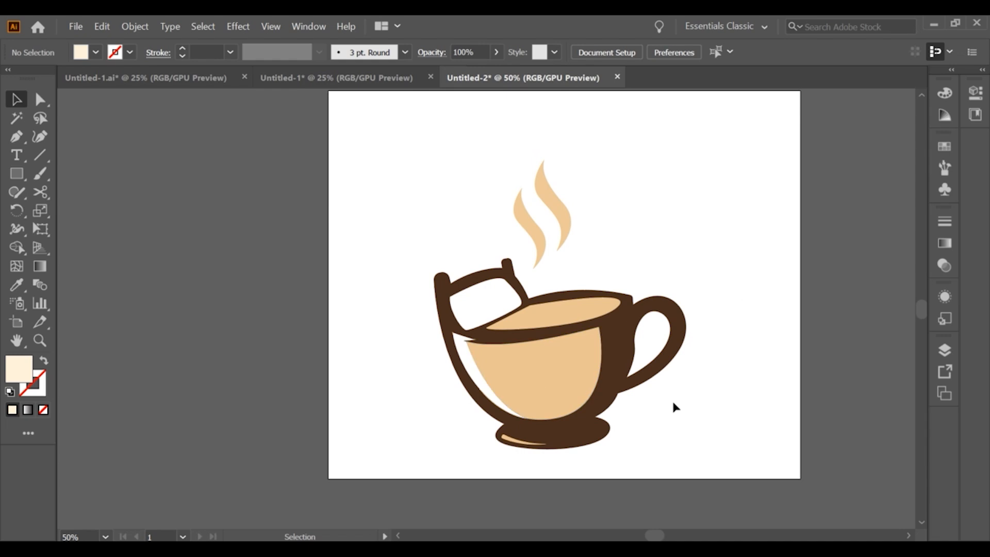
scroll(672, 399, up, 1)
scroll(672, 399, down, 1)
click(19, 181)
scroll(462, 268, down, 1)
drag(373, 149, 687, 408)
right_click(486, 244)
mouse_move(521, 456)
click(670, 499)
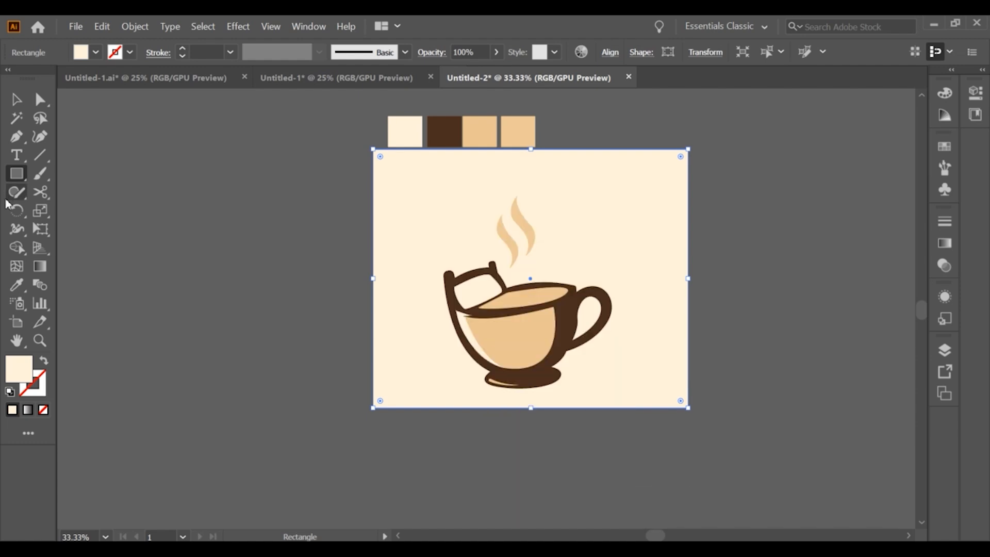
Sample the cream palette swatch as the background rectangle's fill and deselect the rectangle.
click(16, 284)
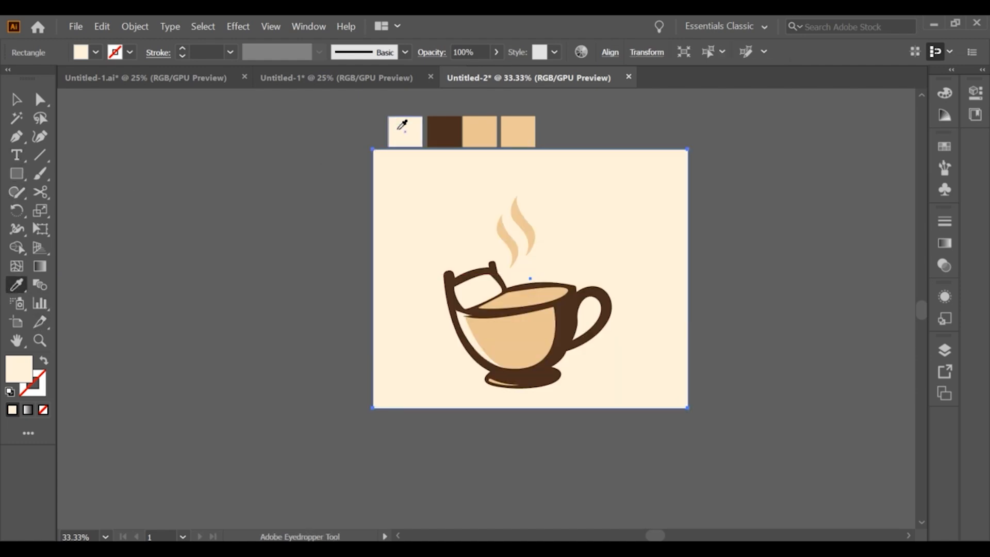
click(15, 102)
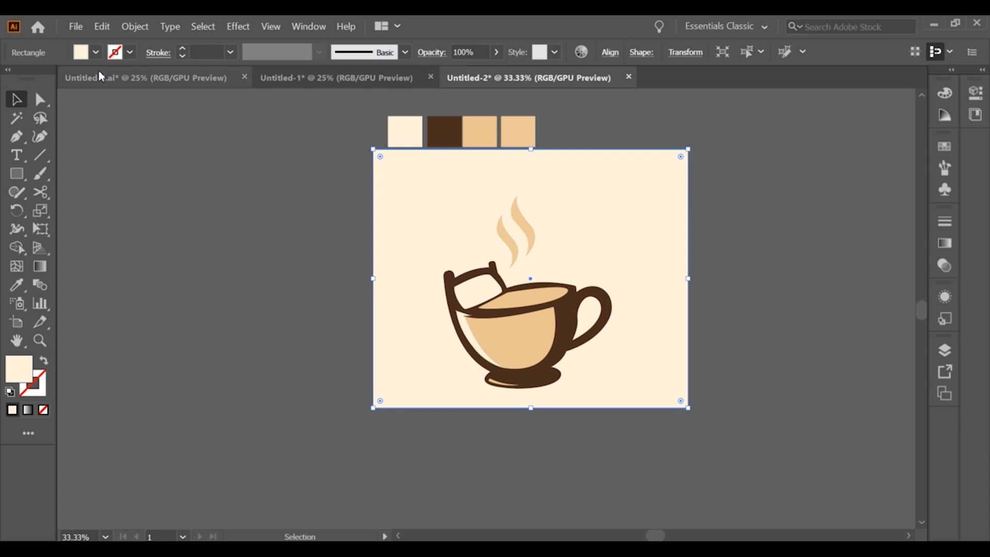
click(336, 263)
alt+scroll(495, 408, up, 1)
alt+scroll(495, 409, down, 1)
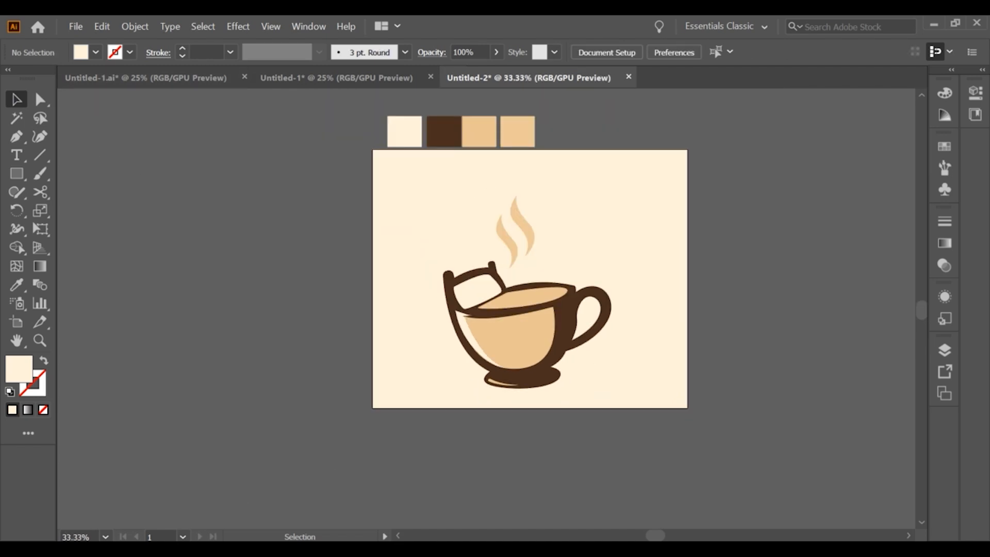
alt+scroll(508, 353, up, 3)
alt+scroll(502, 349, down, 2)
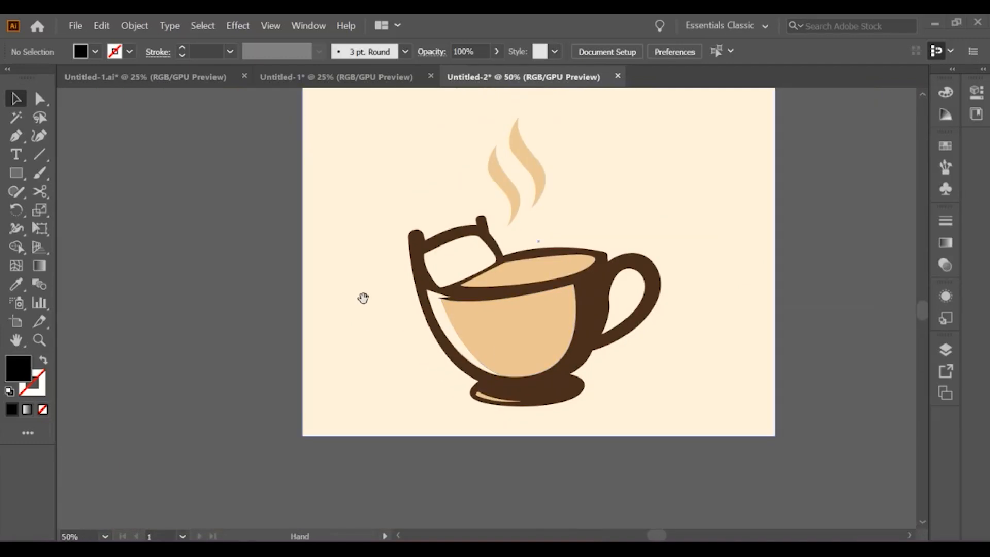
Place a placeholder text line beside the artboard and scale it up to about 121 pt.
click(16, 154)
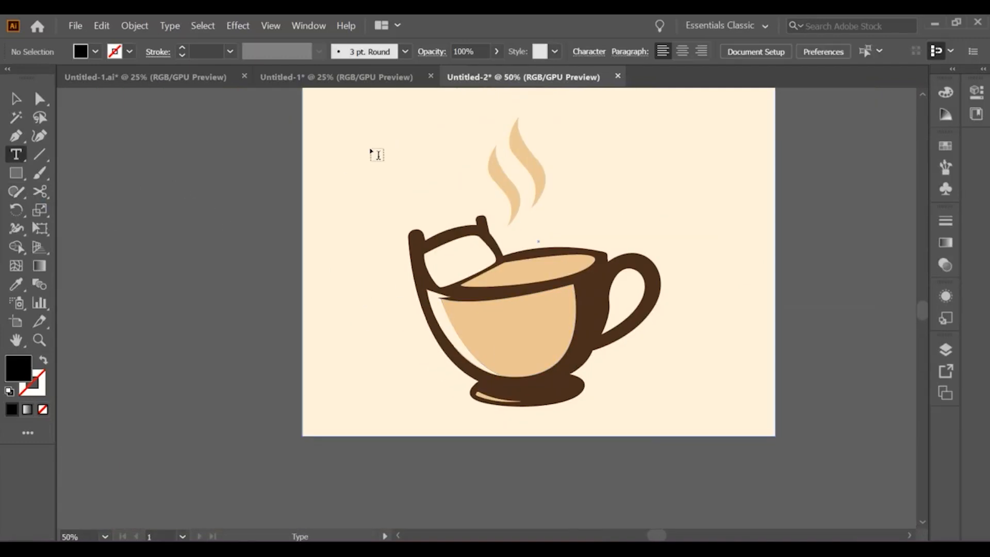
click(180, 198)
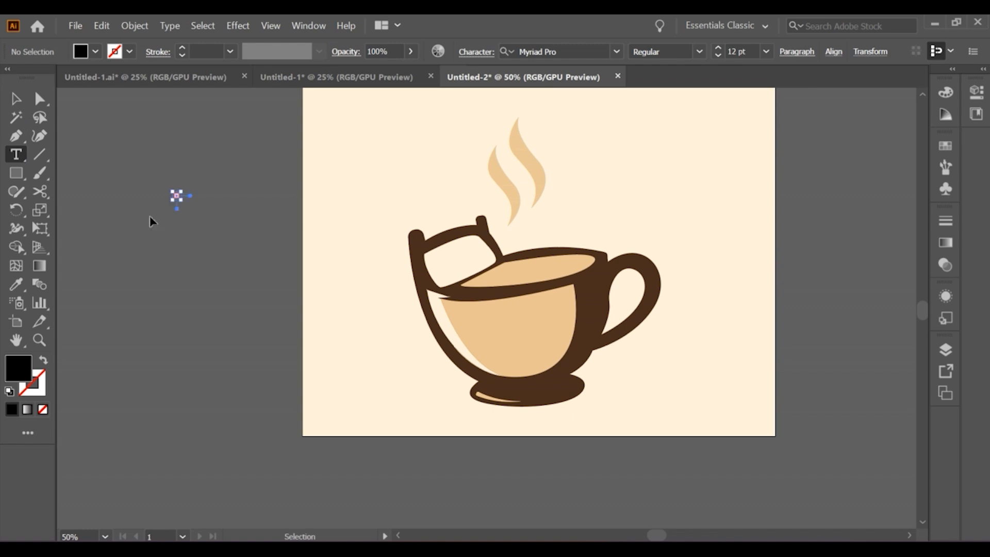
key(Escape)
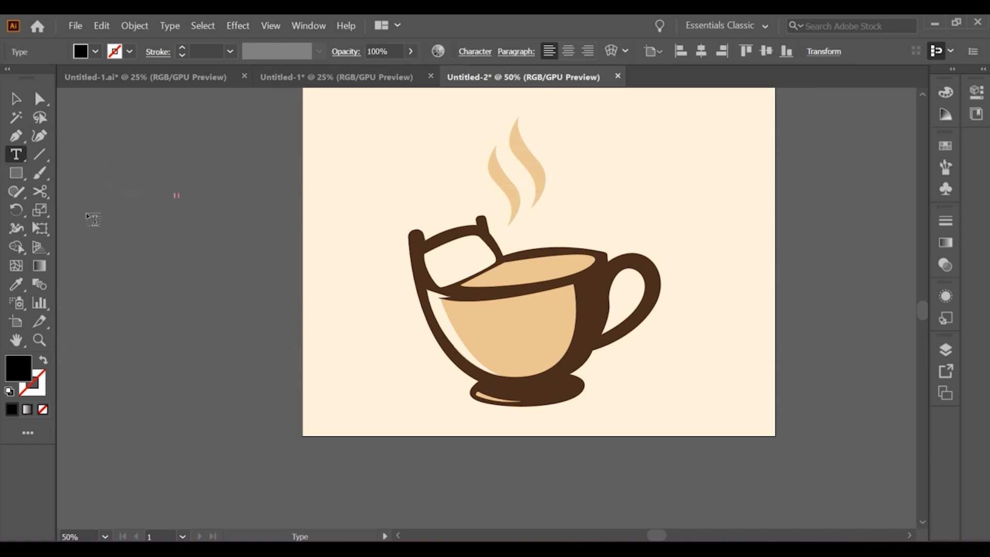
click(162, 225)
click(16, 98)
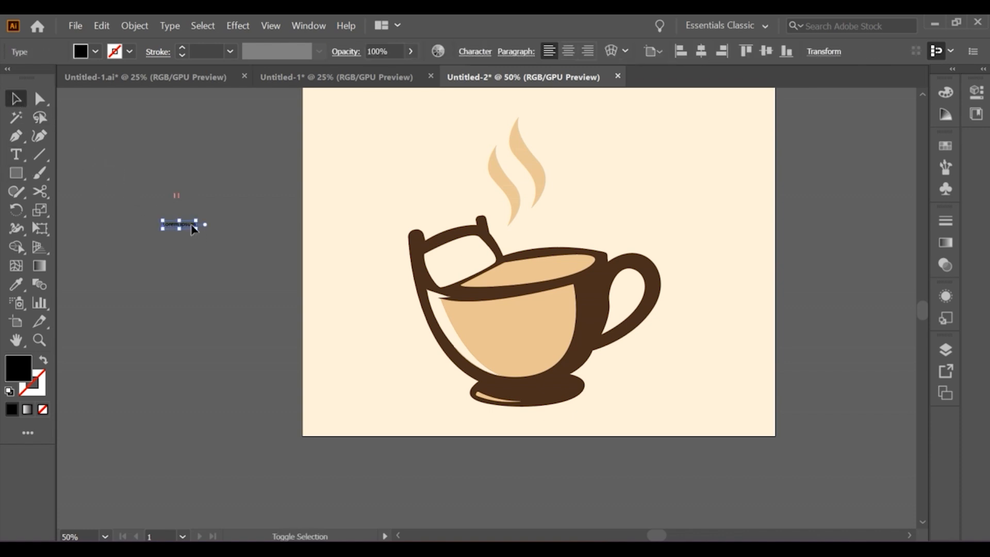
drag(197, 232, 497, 288)
Replace the enlarged placeholder text with "TEA".
double_click(315, 246)
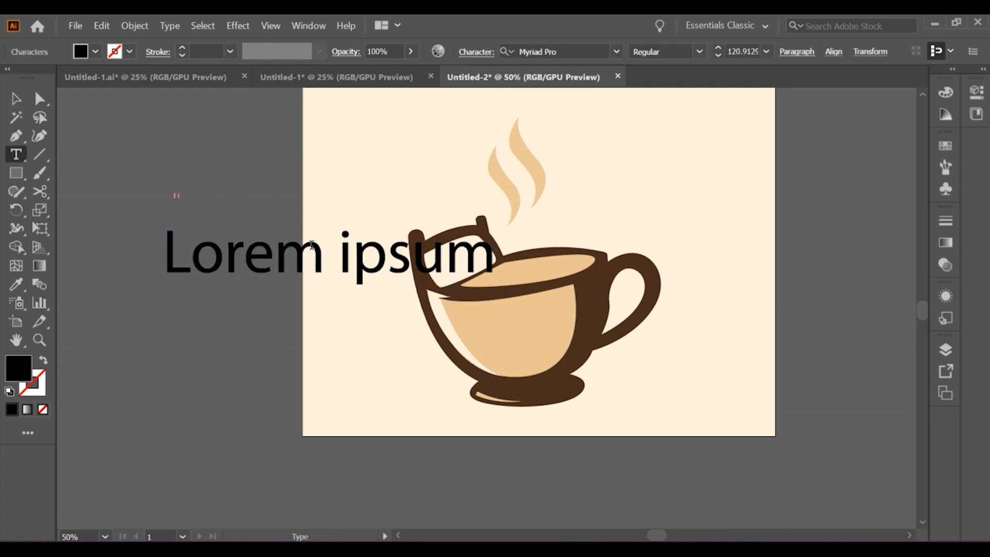
key(ctrl+a)
key(Caps_Lock)
text(TEA)
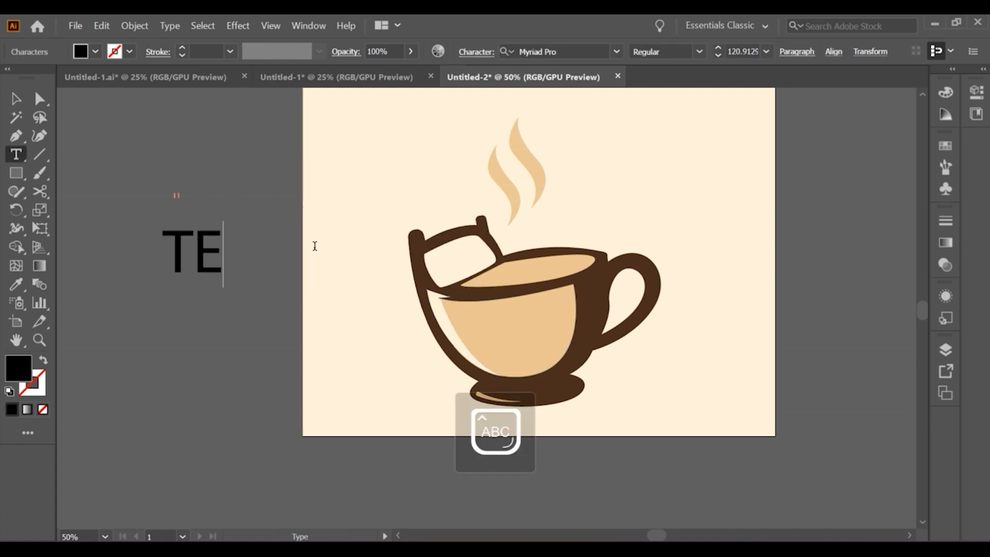
key(Caps_Lock)
key(Escape)
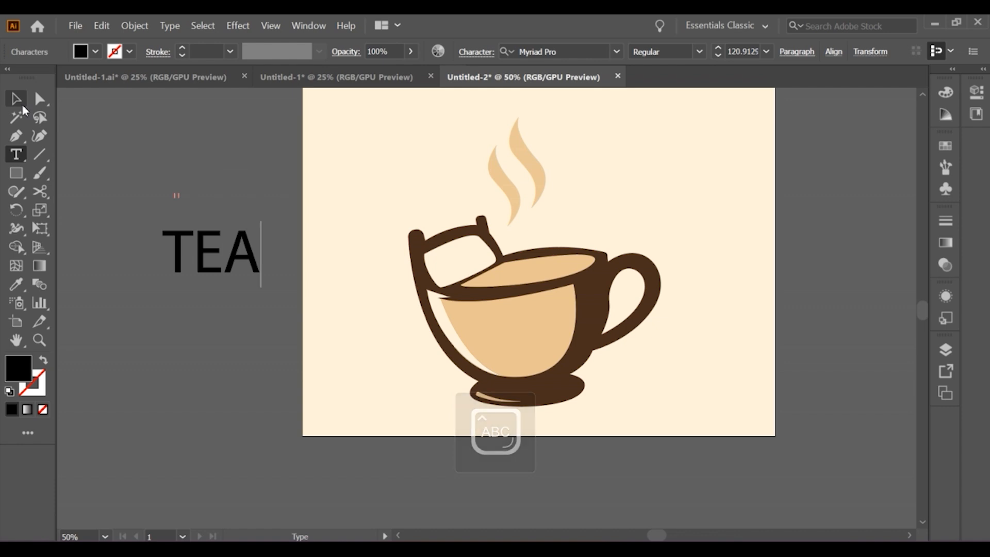
click(476, 53)
text(PLAY)
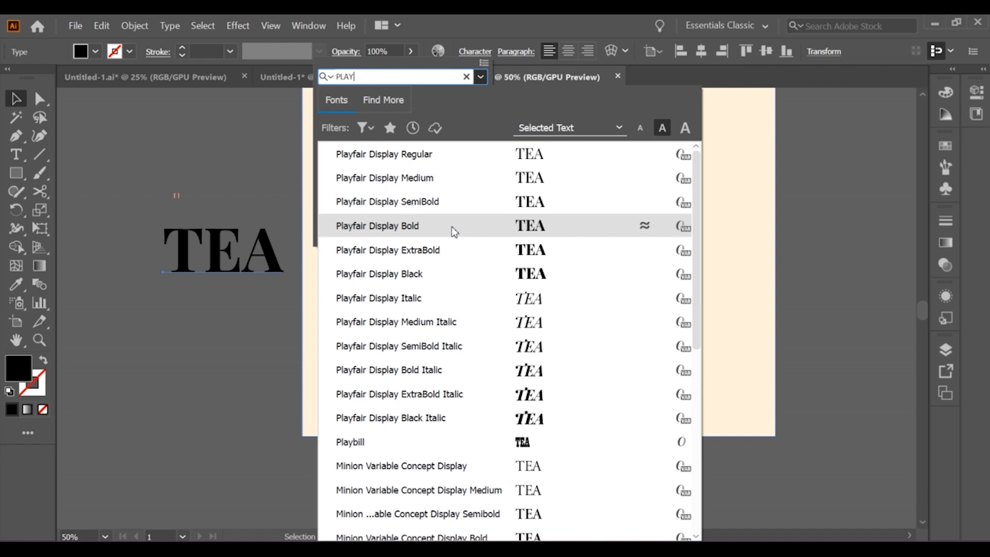
key(Escape)
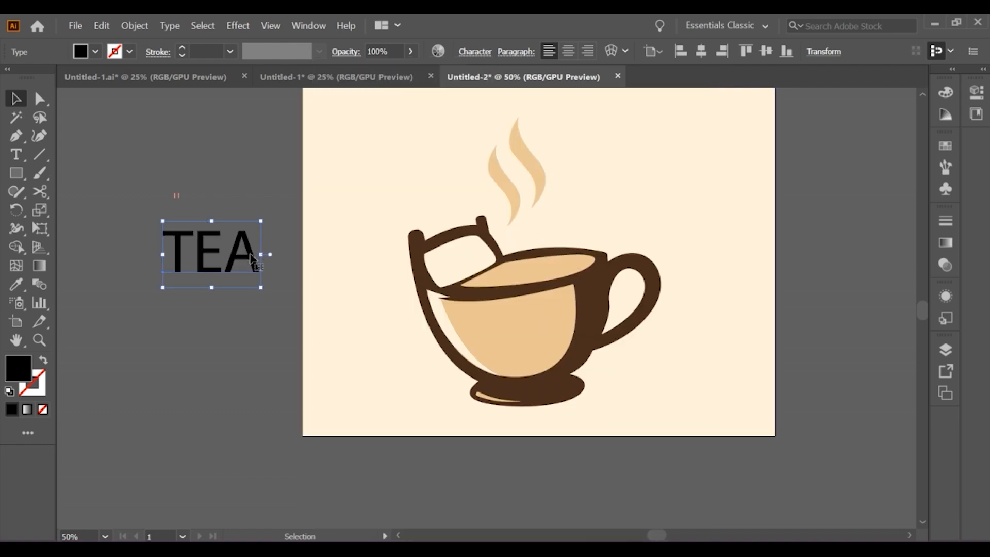
Change the word's last two letters to lowercase so that it reads "Tea".
key(t)
double_click(201, 252)
drag(201, 253, 247, 261)
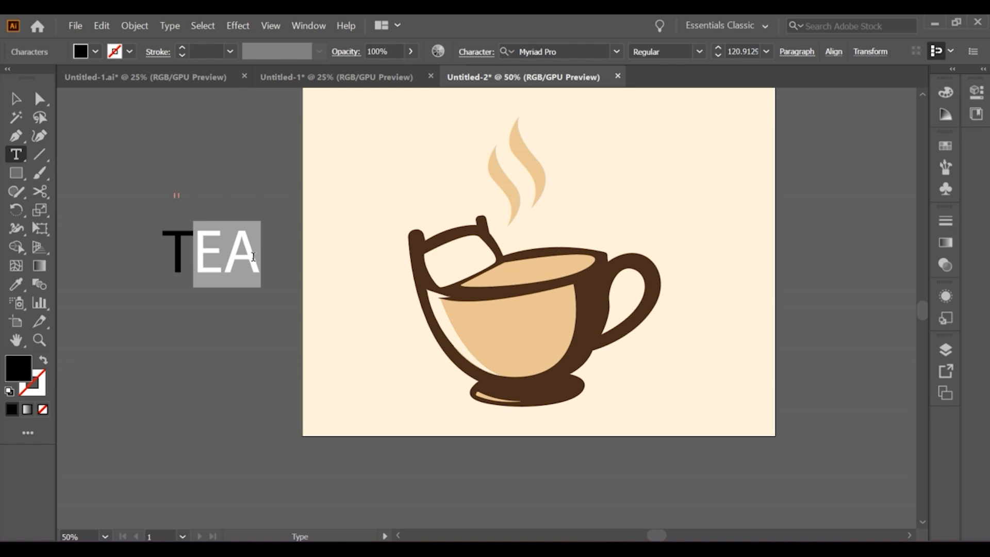
key(BackSpace)
key(Caps_Lock)
text(ea)
click(16, 98)
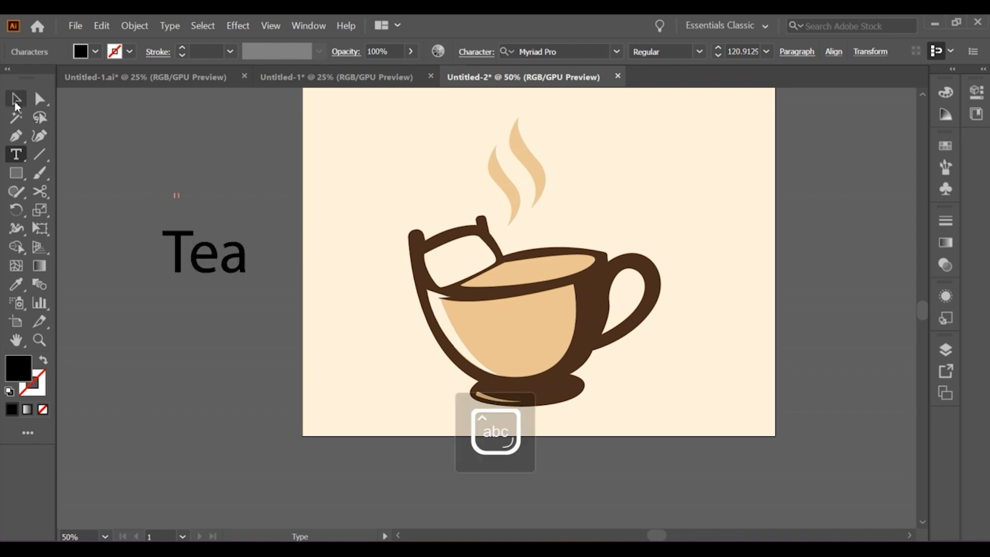
Set the word "Tea" in Playfair Display ExtraBold and move it down to the artboard's lower left edge.
click(475, 51)
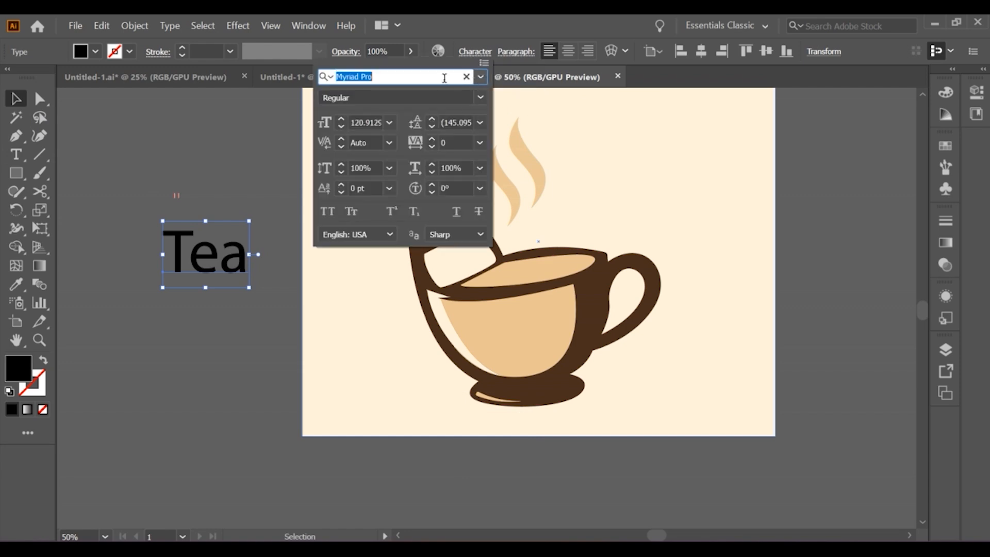
text(play)
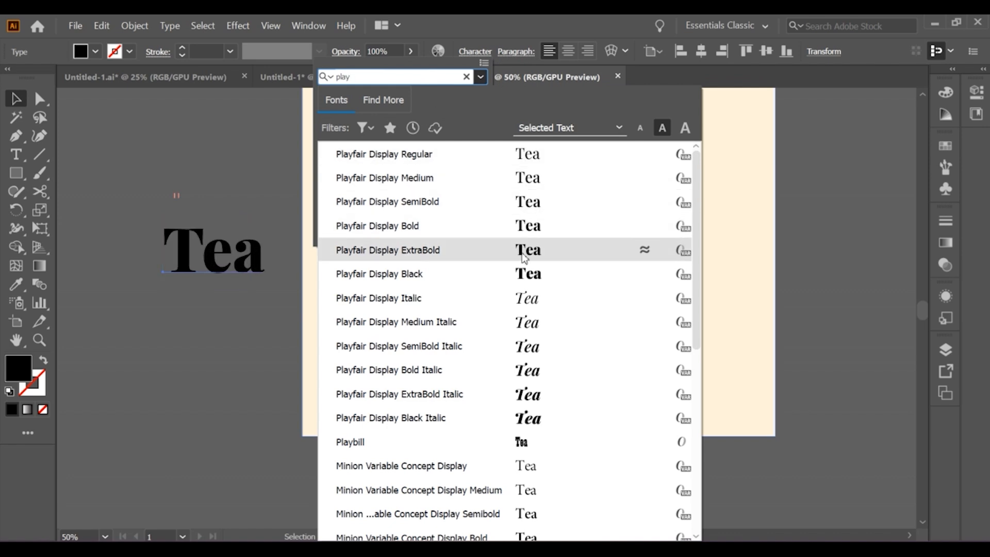
click(513, 250)
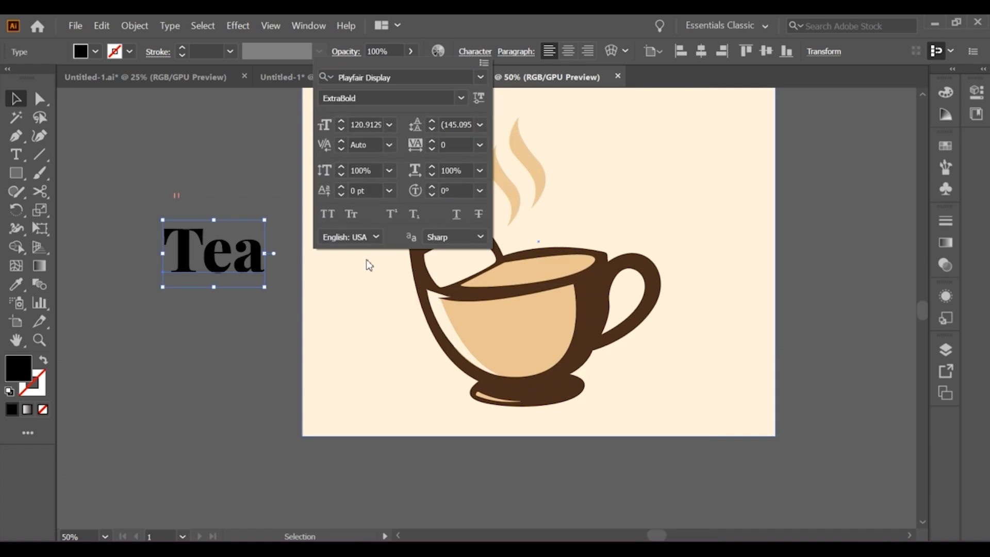
click(250, 211)
click(245, 294)
drag(255, 263, 297, 355)
Lock the cream background rectangle.
scroll(419, 362, right, 2)
click(299, 253)
click(134, 26)
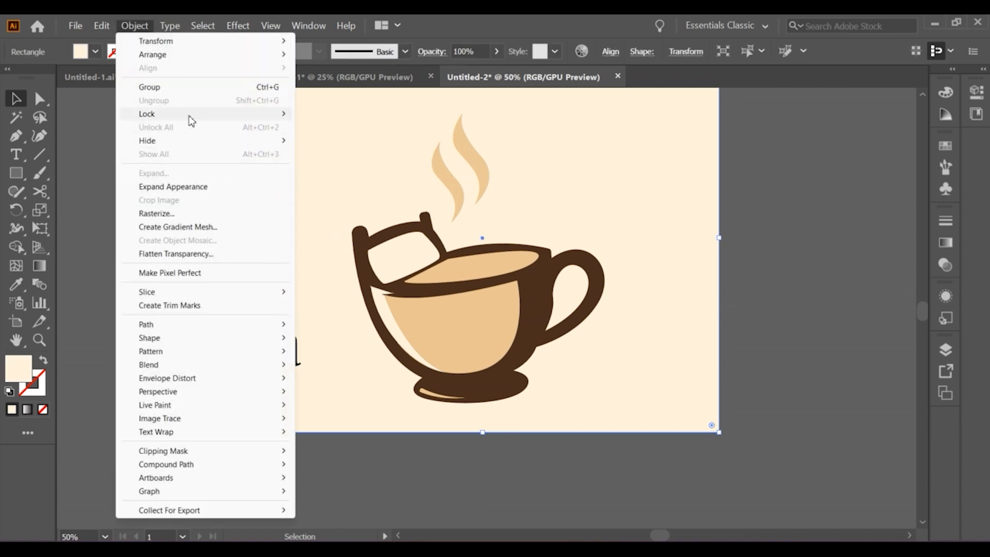
click(317, 114)
Group the cup with its steam and move the group slightly up and to the right on the artboard.
scroll(369, 178, down, 1)
drag(375, 165, 515, 402)
scroll(376, 207, up, 3)
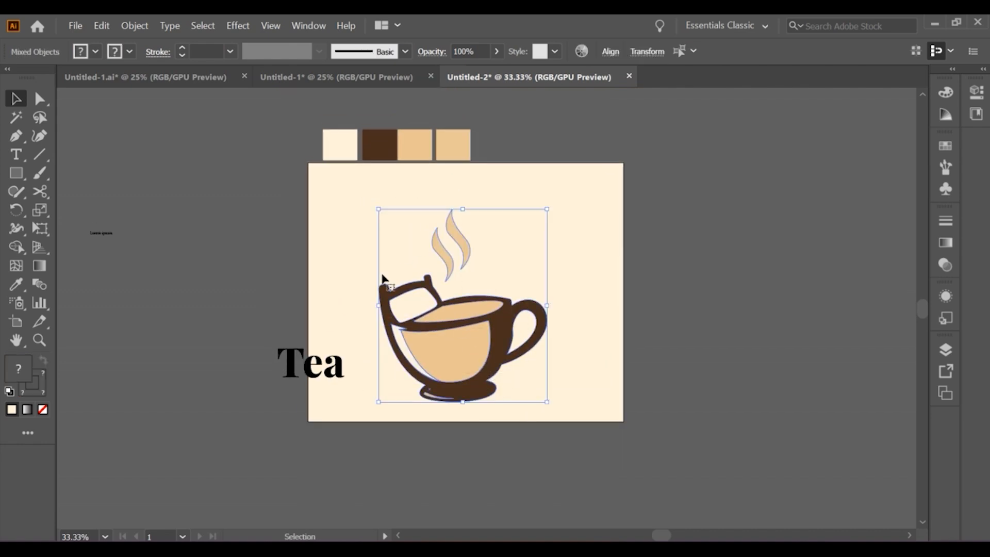
click(135, 25)
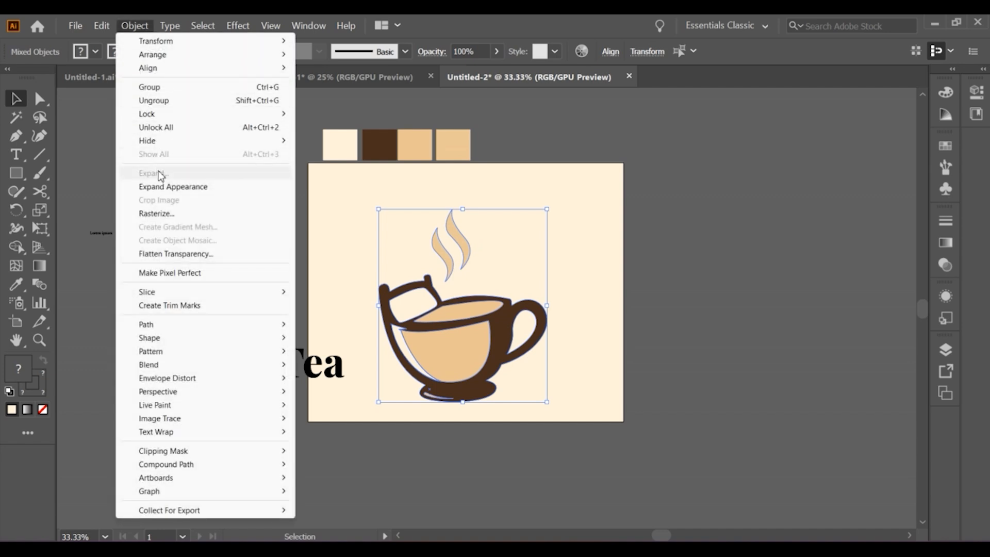
click(160, 88)
drag(448, 323, 484, 317)
click(567, 356)
Enlarge the word "Tea" beside the cup and position it so the letter "a" touches the cup's left outline.
drag(342, 372, 434, 352)
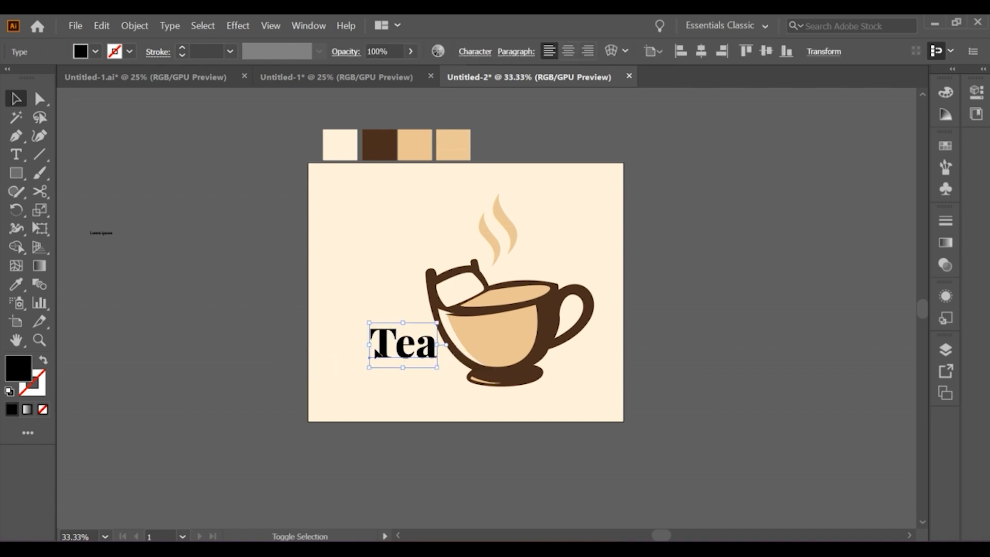
drag(369, 345, 314, 345)
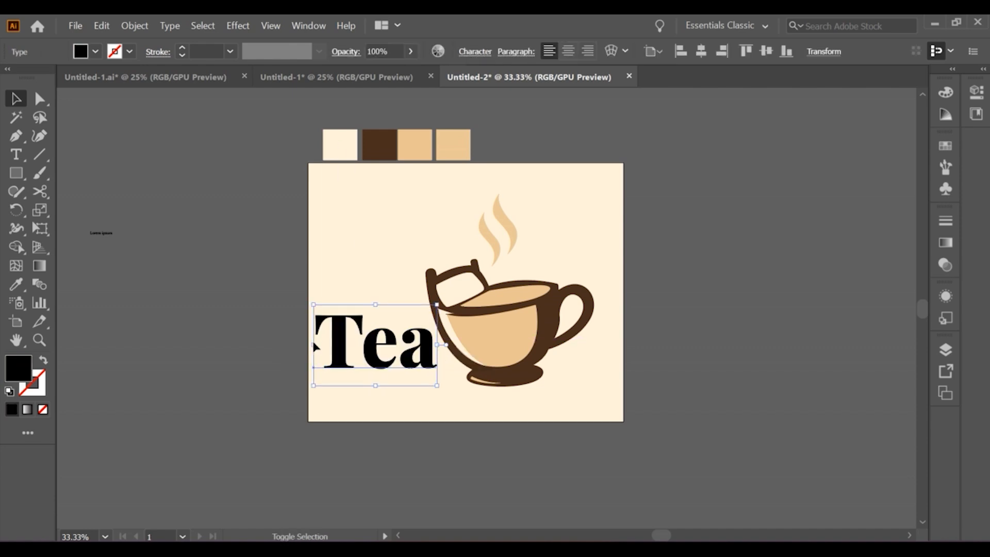
scroll(433, 353, up, 2)
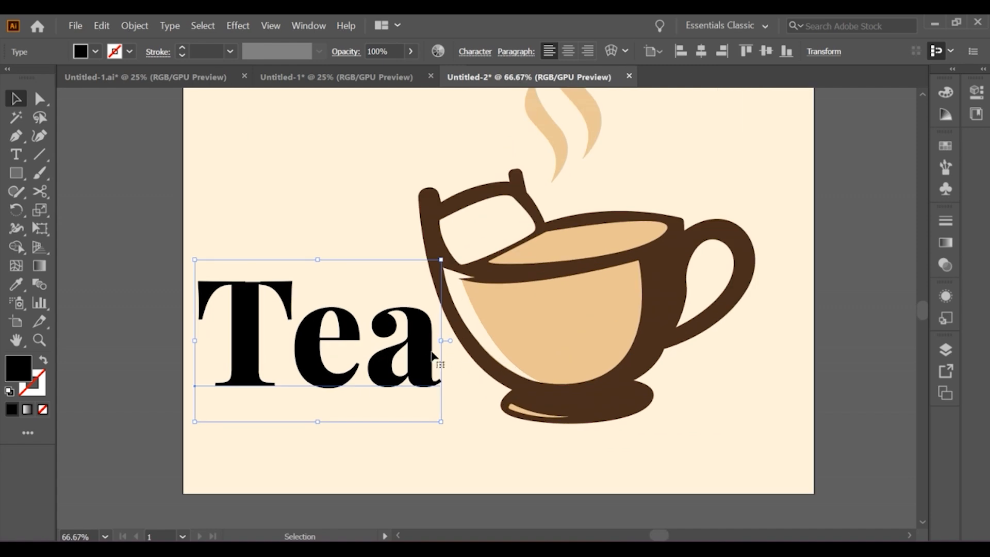
scroll(416, 376, up, 3)
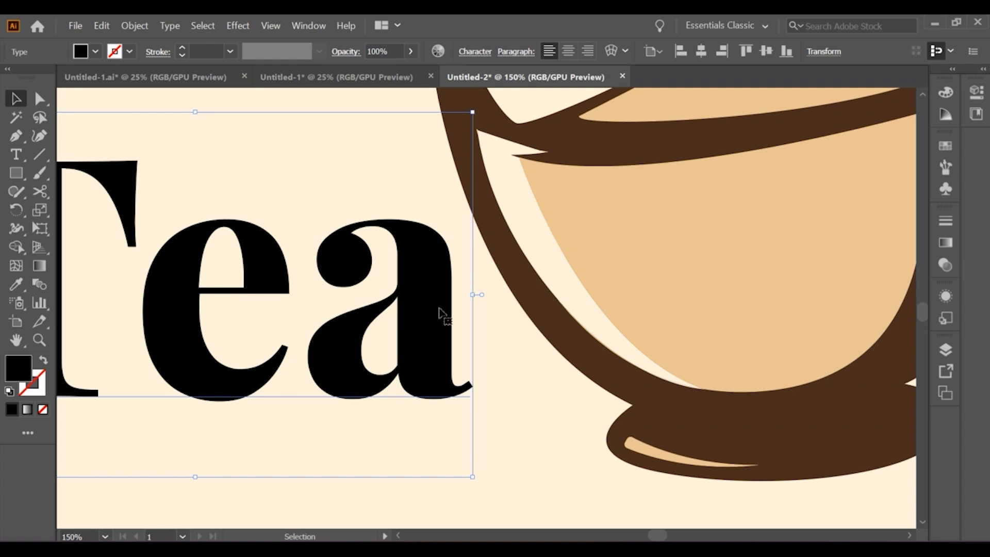
drag(439, 310, 461, 238)
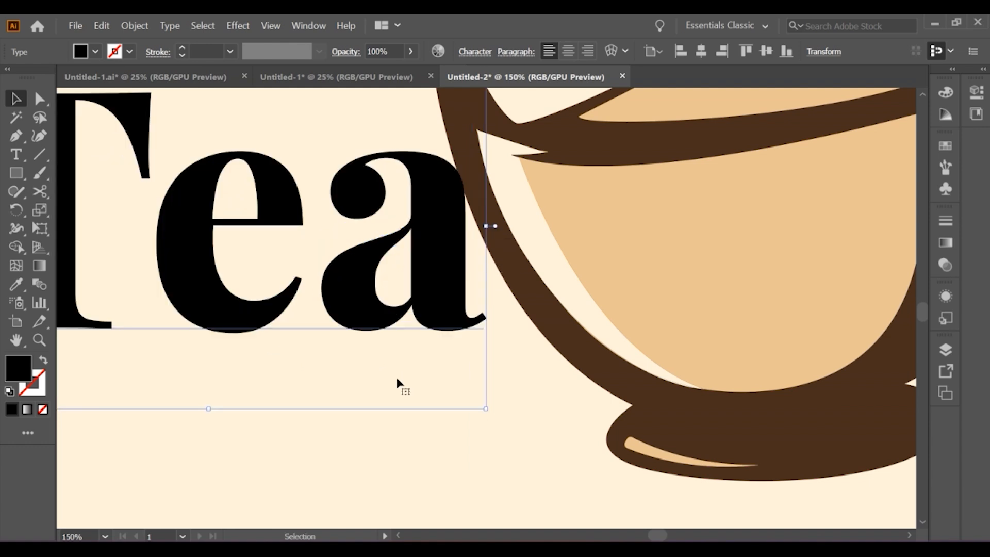
scroll(395, 377, down, 3)
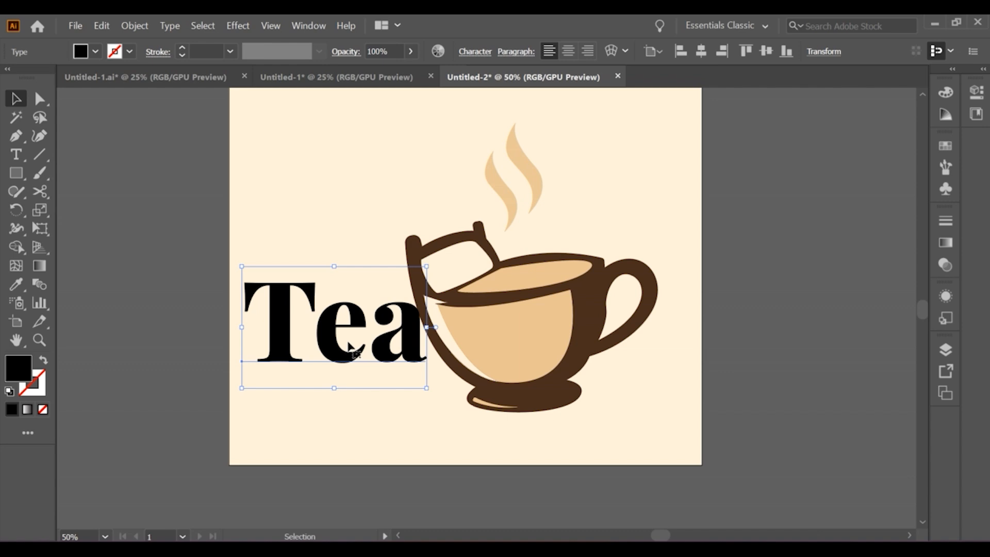
Convert the word "Tea" to outlines and fill it with the dark brown sampled from the cup.
right_click(350, 347)
click(373, 167)
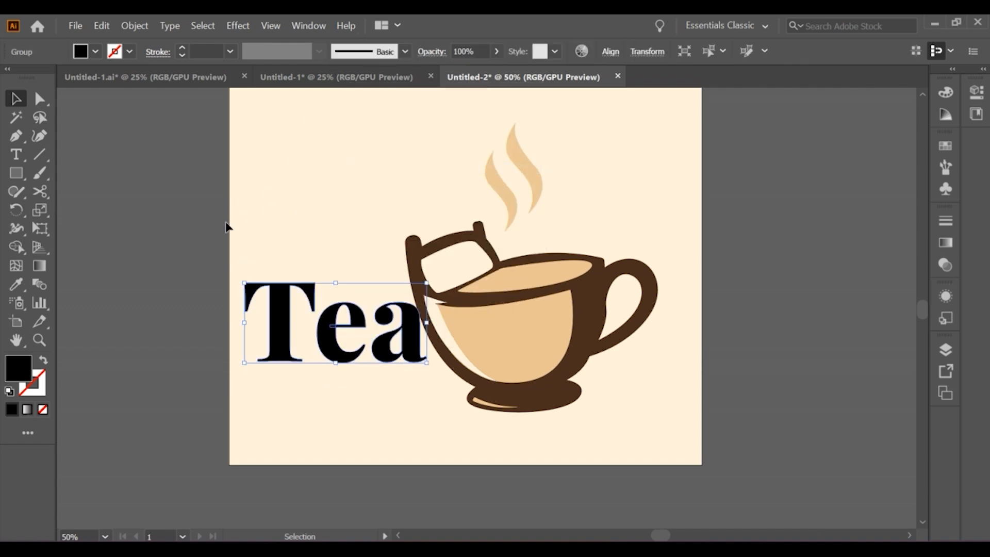
click(216, 305)
click(316, 326)
key(i)
click(419, 254)
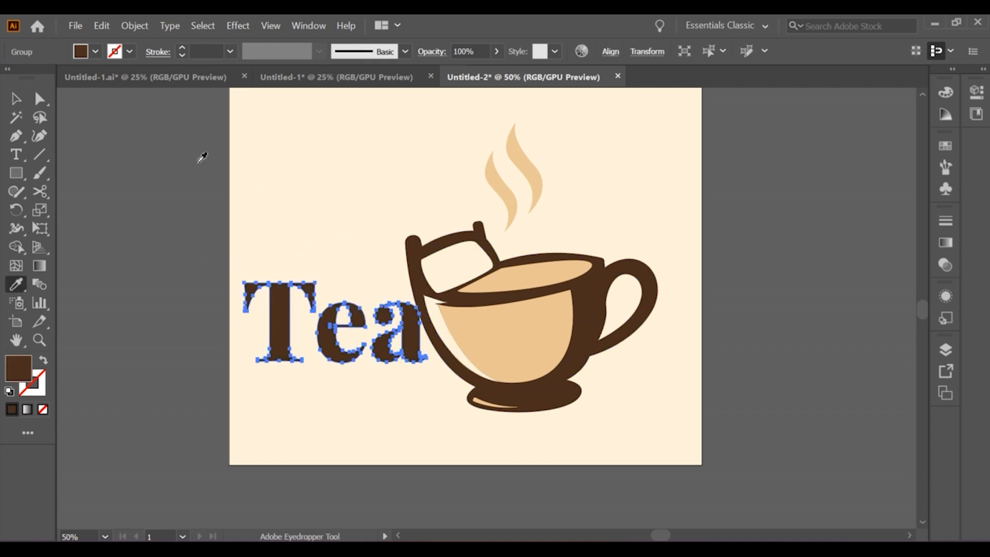
key(v)
click(133, 175)
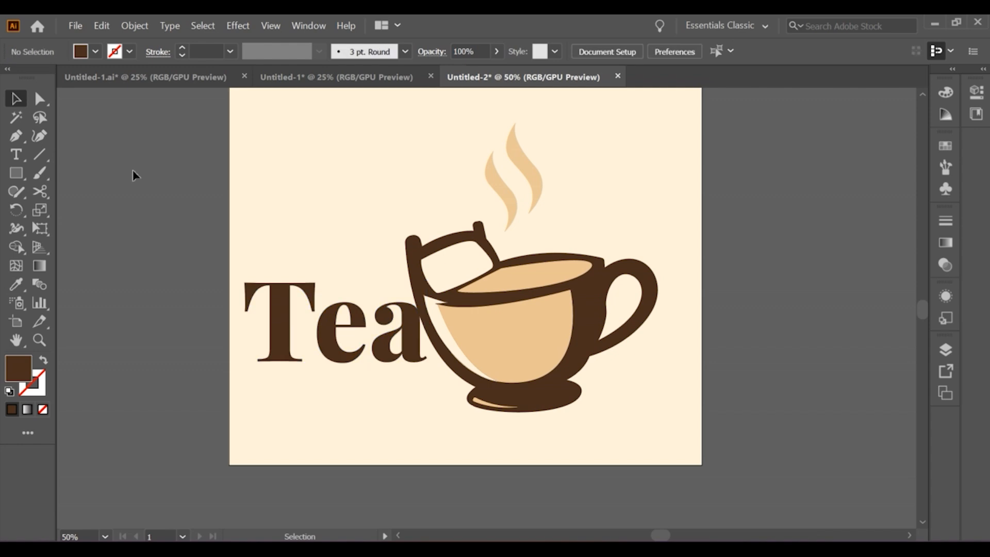
scroll(138, 184, down, 3)
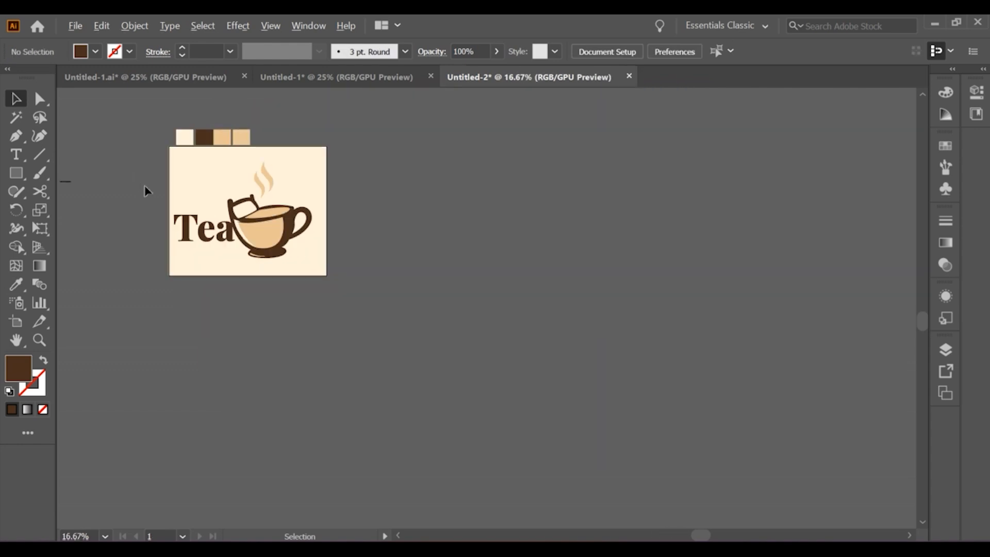
drag(150, 185, 453, 332)
scroll(452, 331, up, 2)
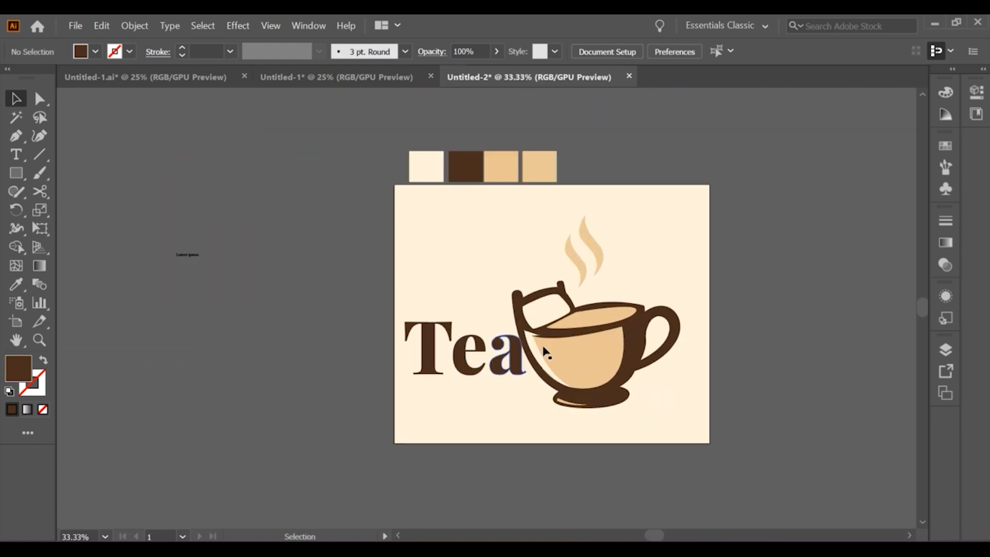
scroll(533, 384, up, 1)
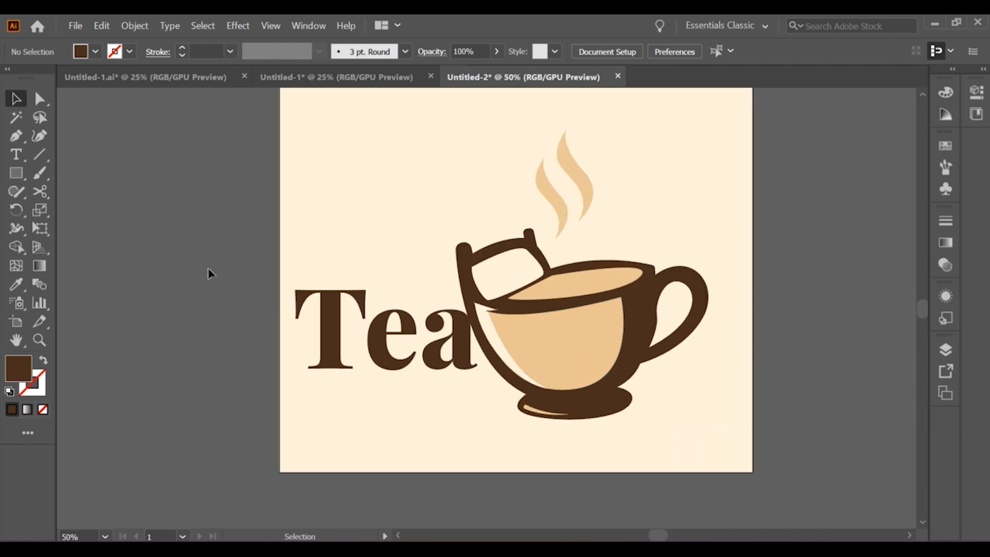